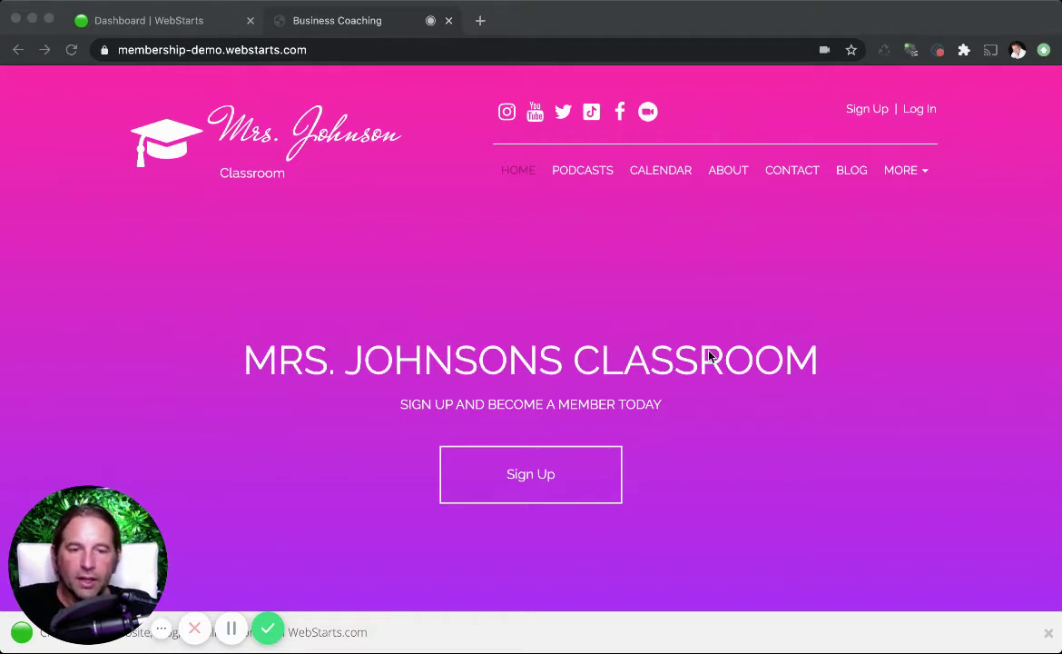
Open the member log-in form on the Mrs. Johnson classroom demo site, view its fields, and close it.
{"action": "left_click", "coordinate": [933, 113]}
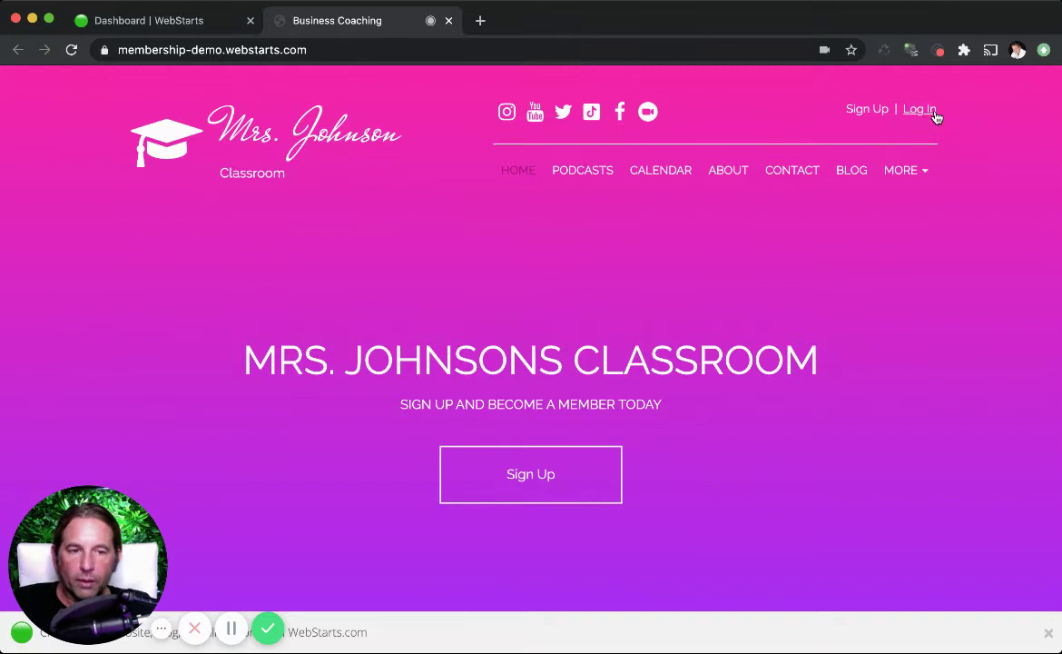
{"action": "left_click", "coordinate": [920, 110]}
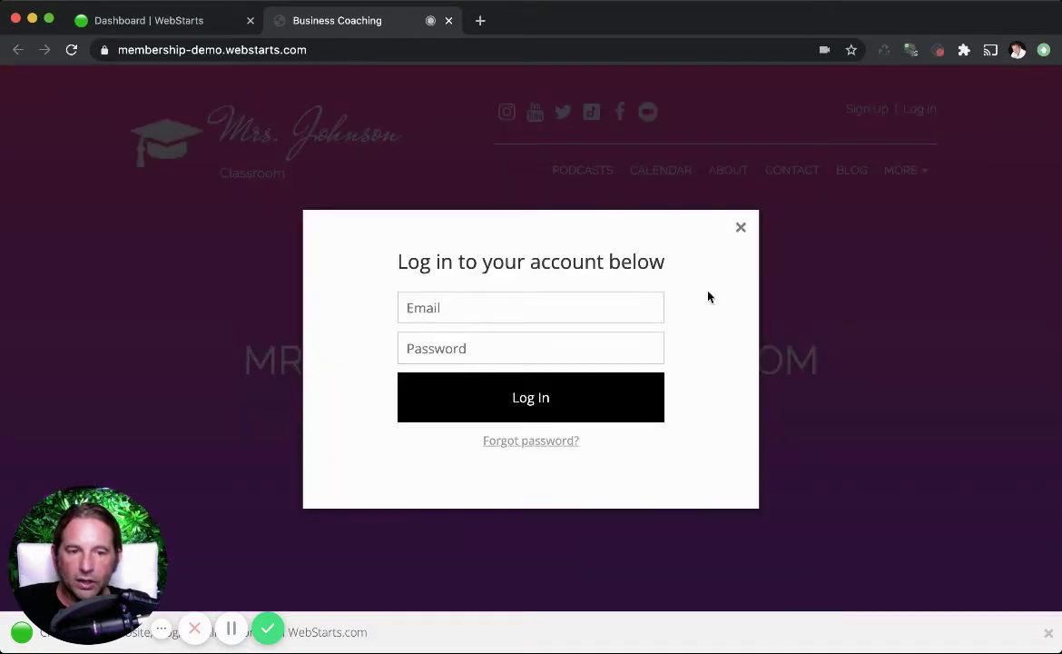
{"action": "left_click", "coordinate": [740, 227]}
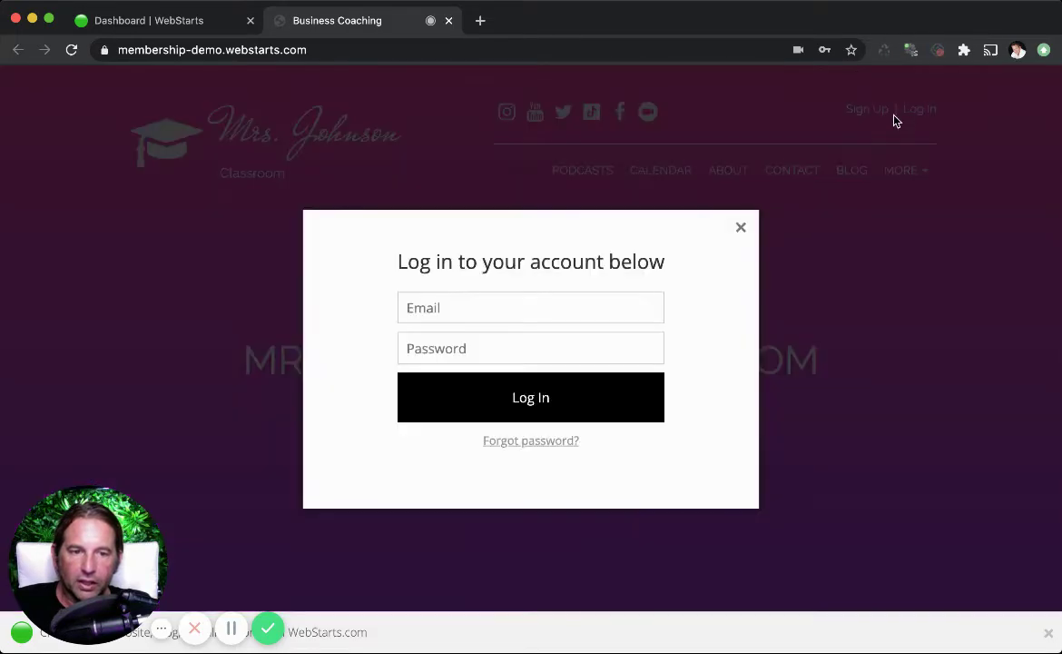
{"action": "left_click", "coordinate": [742, 227]}
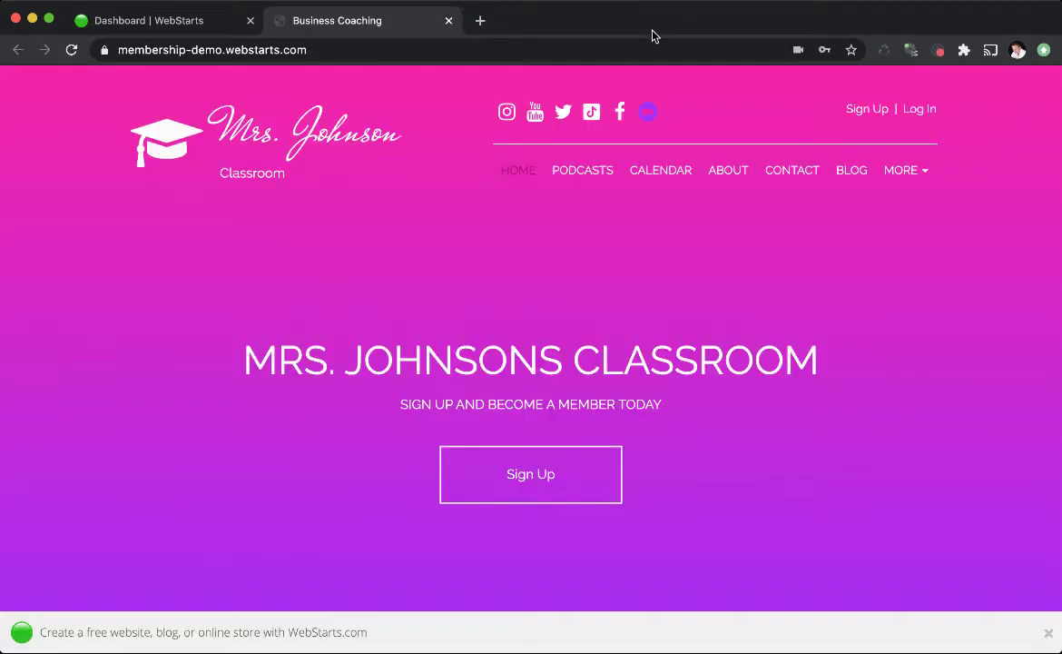
Check where the Zoom link in the classroom site's header leads and look over the home page.
{"action": "left_click", "coordinate": [651, 113]}
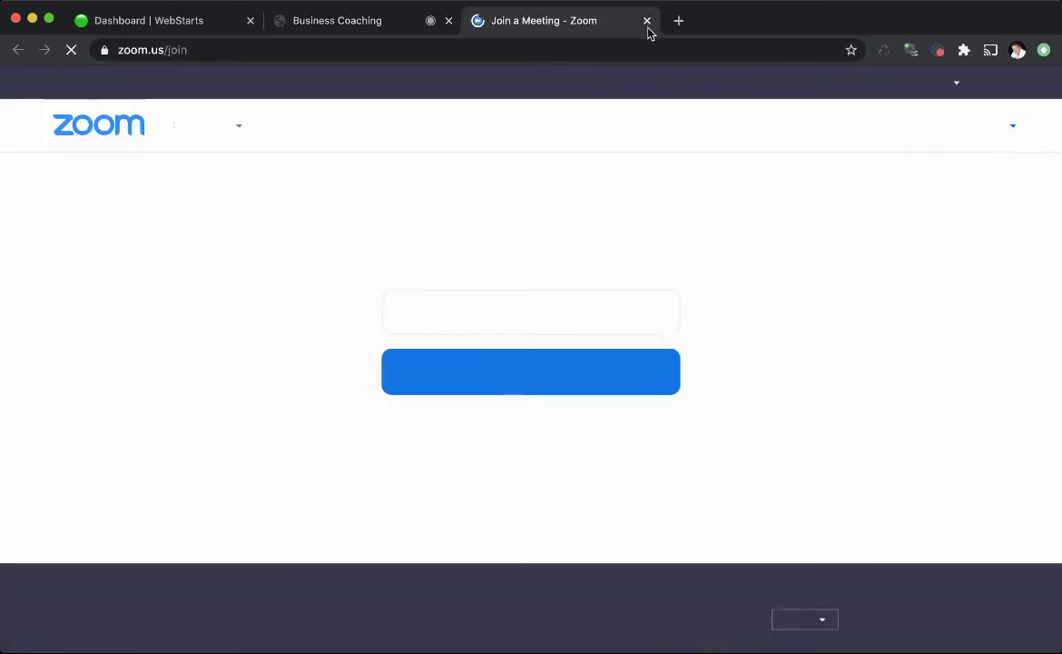
{"action": "left_click", "coordinate": [647, 20]}
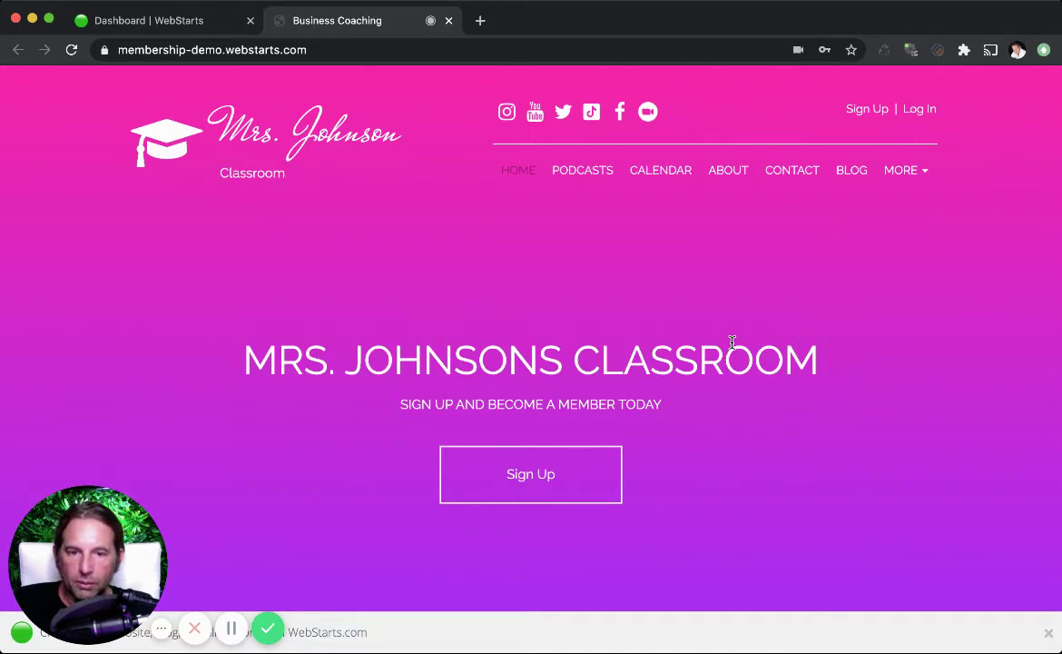
{"action": "scroll", "coordinate": [759, 368], "scroll_direction": "down", "scroll_amount": 5}
{"action": "scroll", "coordinate": [563, 363], "scroll_direction": "up", "scroll_amount": 3}
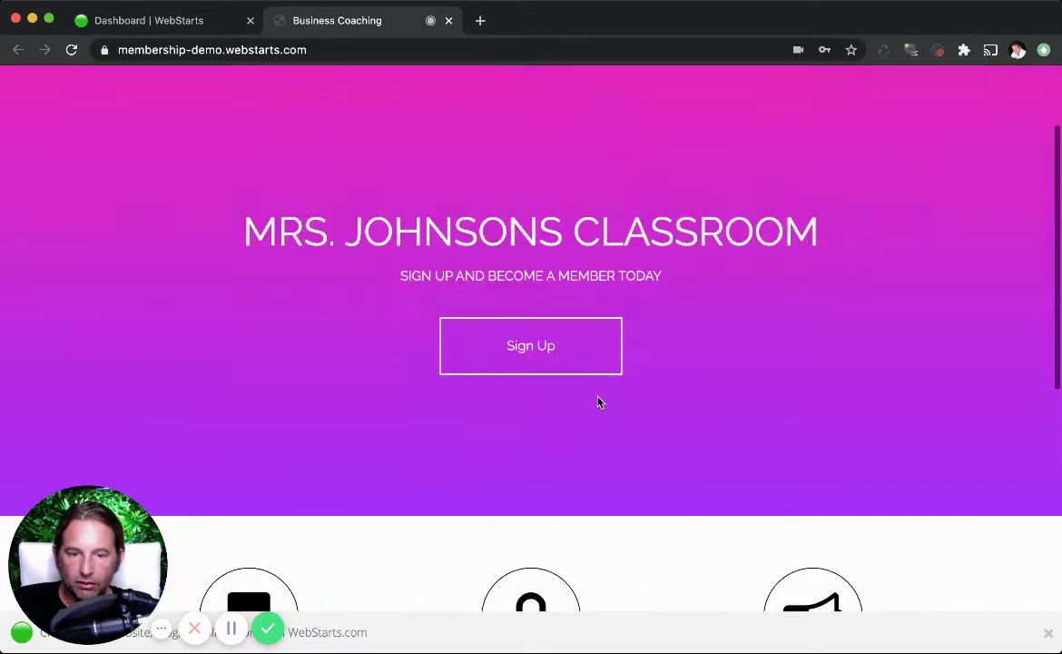
{"action": "scroll", "coordinate": [598, 402], "scroll_direction": "up", "scroll_amount": 3}
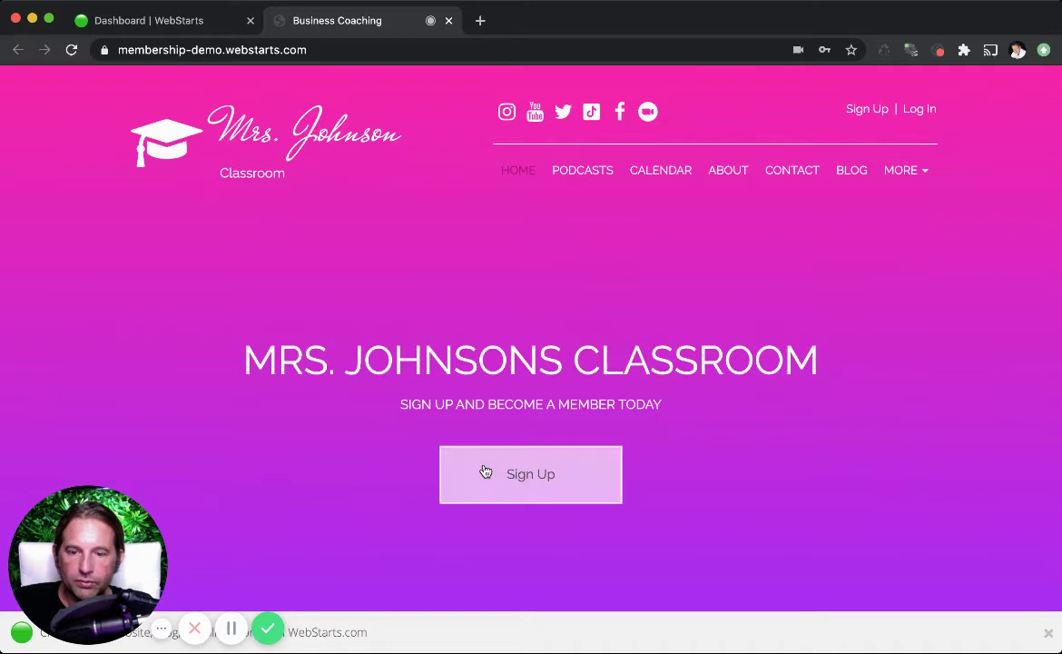
{"action": "left_click", "coordinate": [232, 636]}
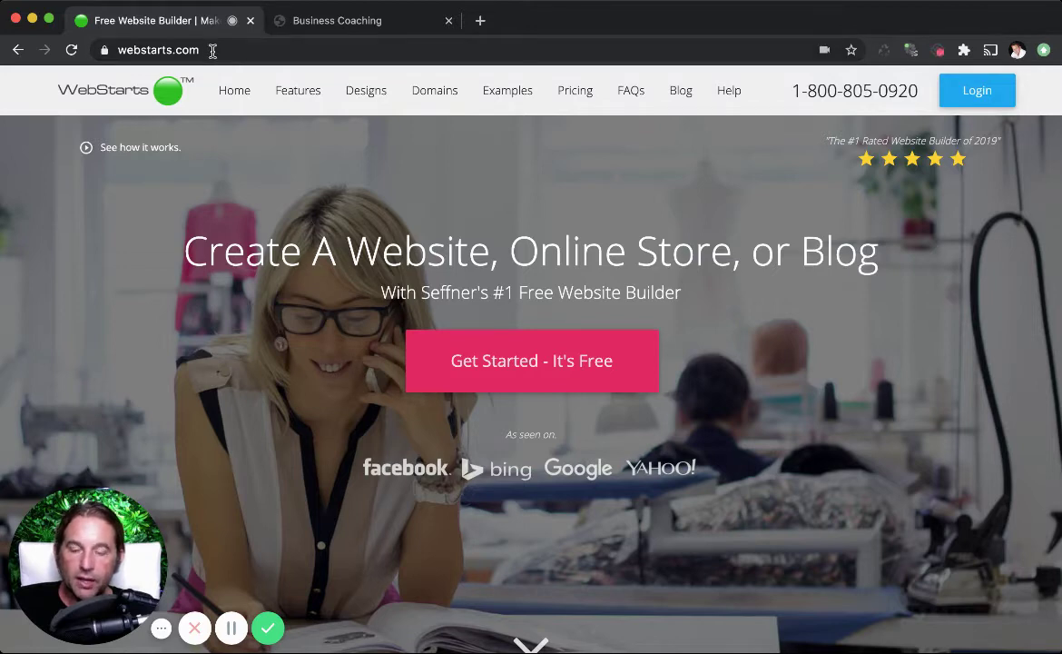
Start the free website sign-up on webstarts.com and browse the designs among all templates.
{"action": "left_click", "coordinate": [541, 375]}
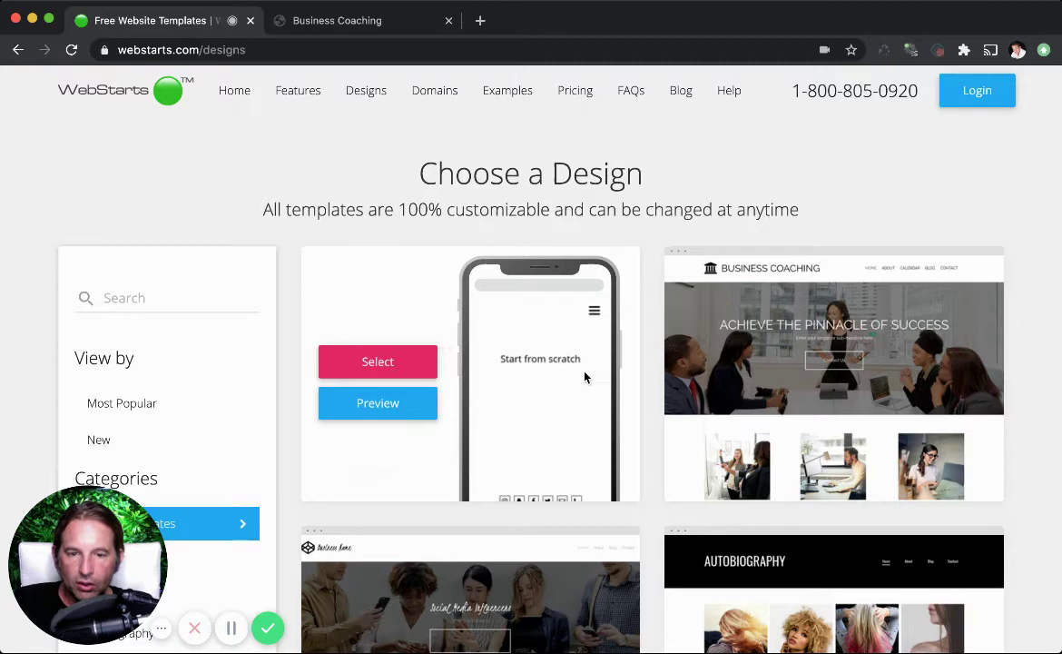
{"action": "left_click_drag", "start_coordinate": [400, 210], "coordinate": [563, 209]}
{"action": "mouse_move", "coordinate": [847, 352]}
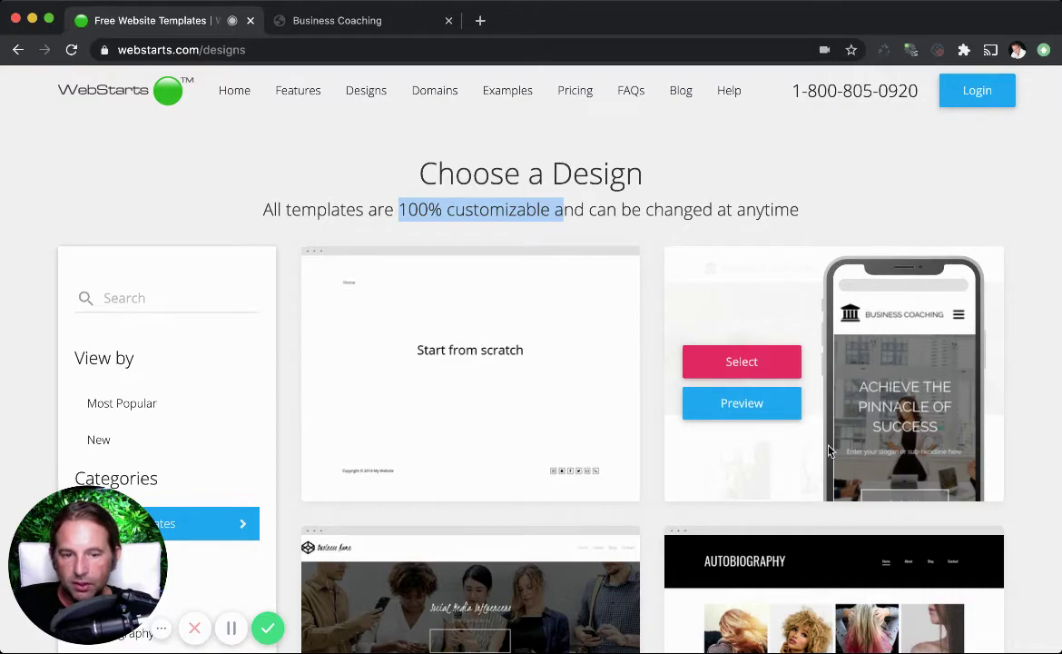
{"action": "scroll", "coordinate": [847, 352], "scroll_direction": "down", "scroll_amount": 4}
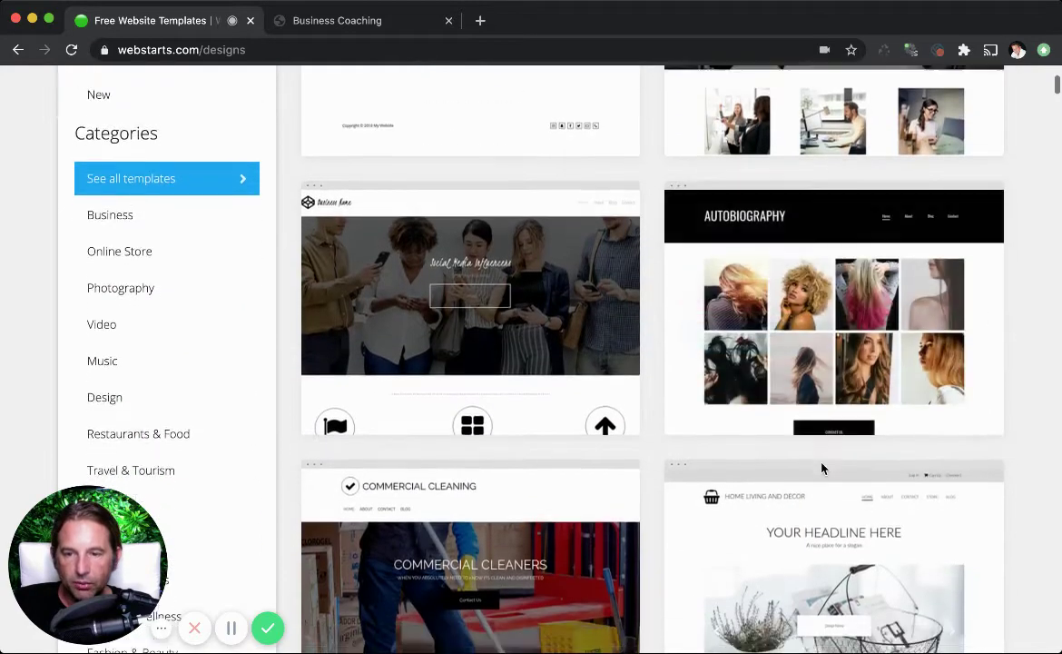
{"action": "scroll", "coordinate": [822, 469], "scroll_direction": "down", "scroll_amount": 3}
{"action": "scroll", "coordinate": [552, 514], "scroll_direction": "up", "scroll_amount": 1}
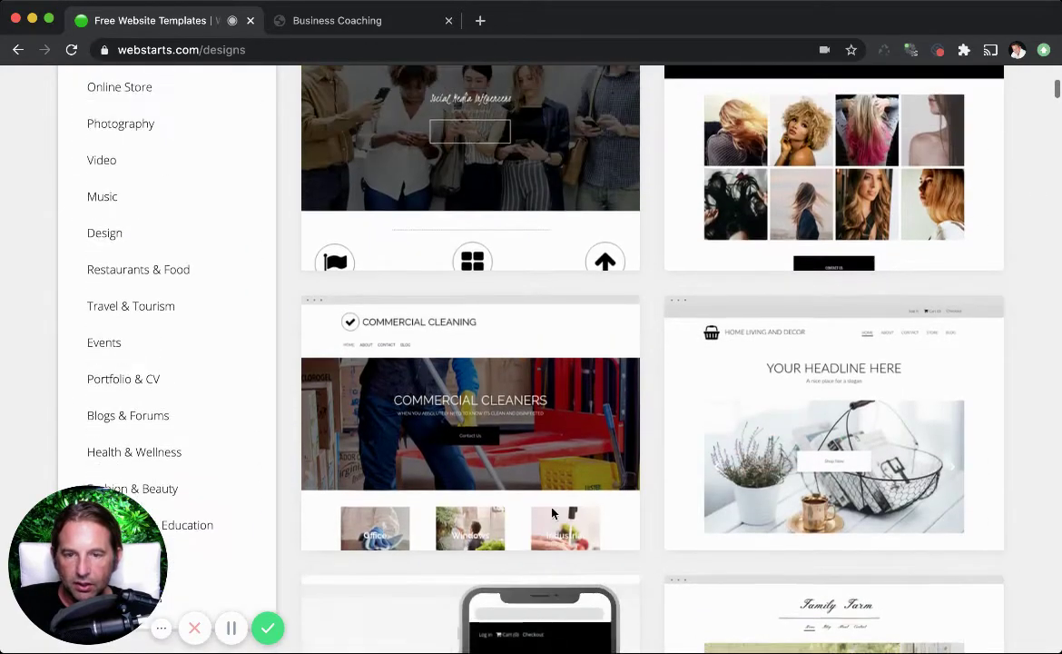
{"action": "scroll", "coordinate": [552, 514], "scroll_direction": "up", "scroll_amount": 2}
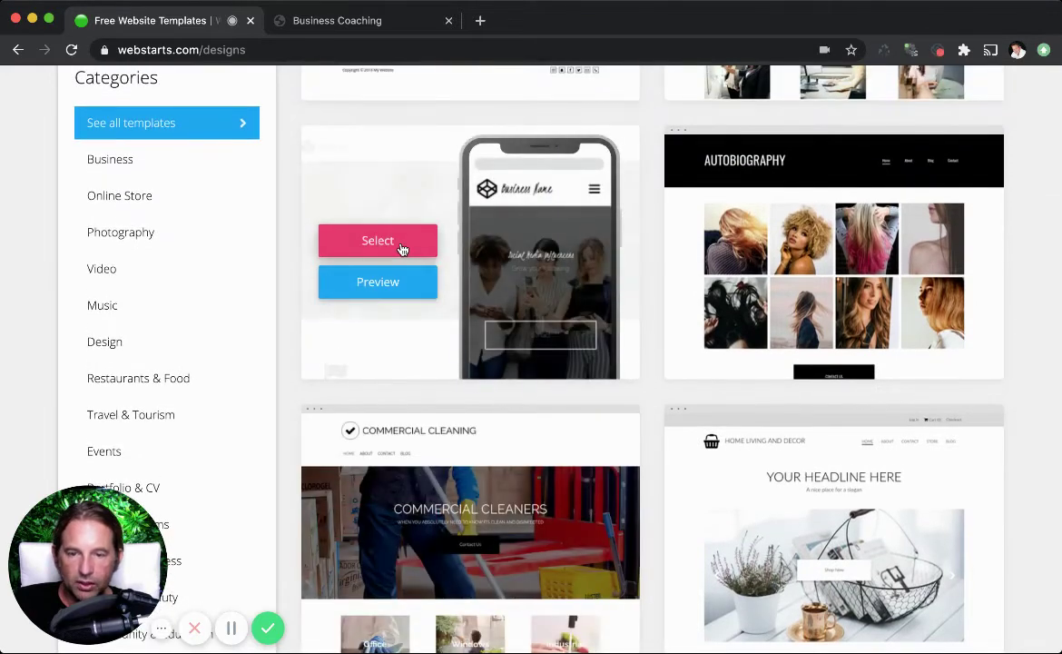
{"action": "scroll", "coordinate": [402, 250], "scroll_direction": "up", "scroll_amount": 1}
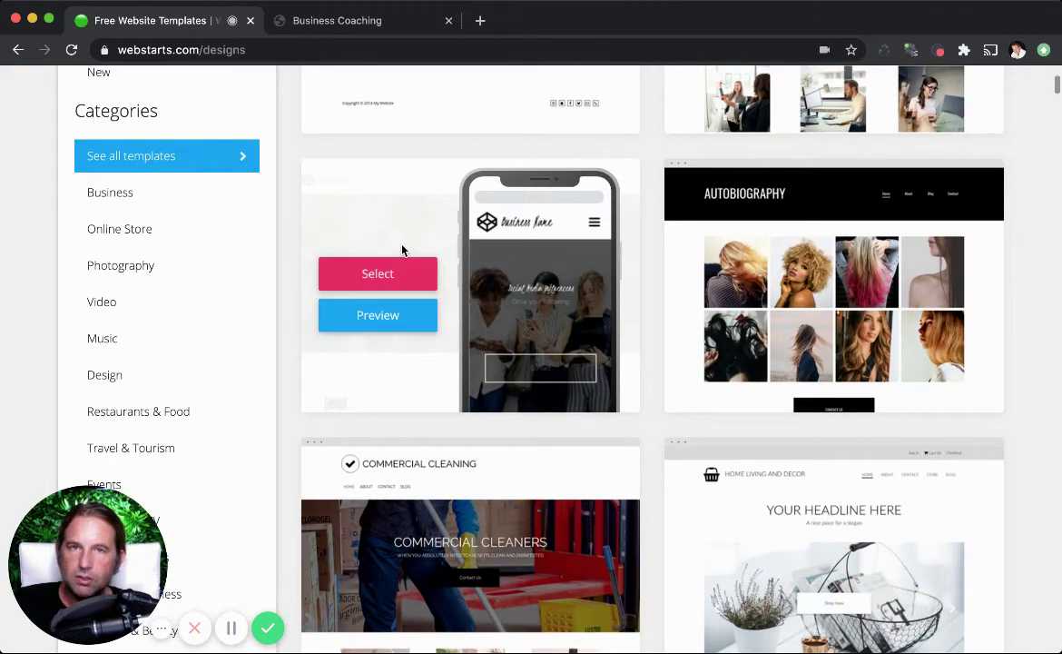
{"action": "scroll", "coordinate": [402, 249], "scroll_direction": "down", "scroll_amount": 1}
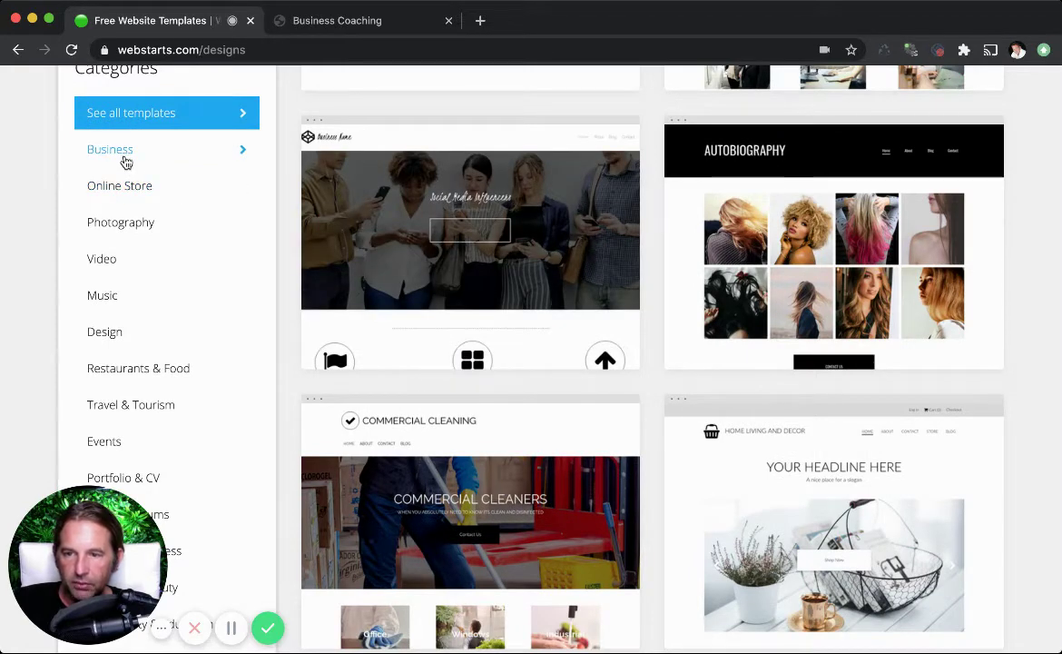
Filter the templates by the Business category and browse its designs.
{"action": "left_click", "coordinate": [125, 161]}
{"action": "scroll", "coordinate": [277, 405], "scroll_direction": "down", "scroll_amount": 4}
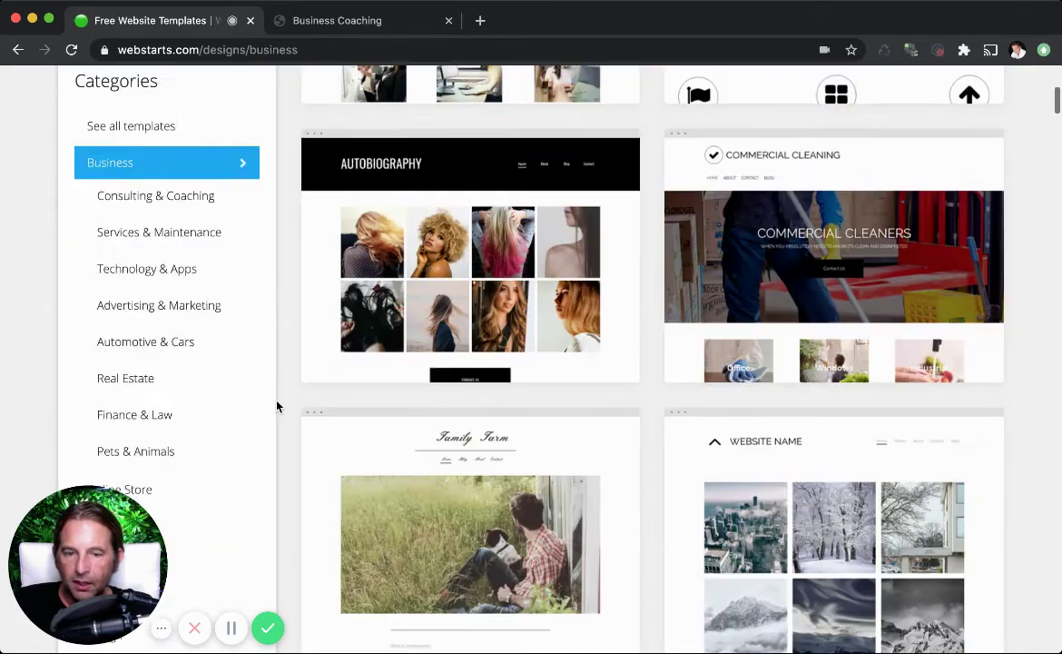
{"action": "scroll", "coordinate": [277, 406], "scroll_direction": "down", "scroll_amount": 6}
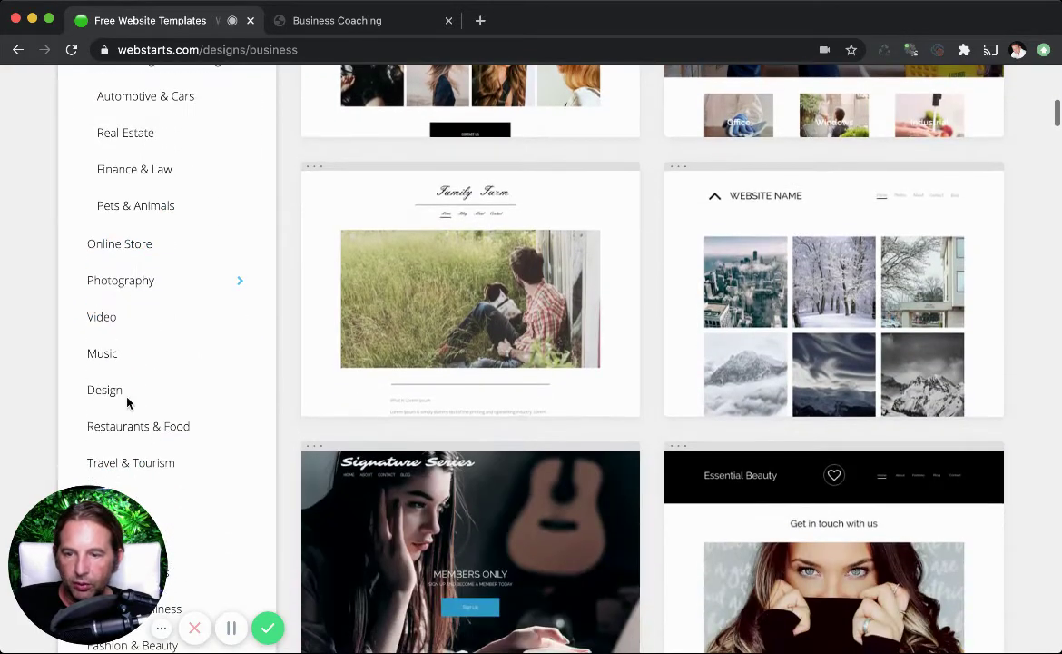
{"action": "scroll", "coordinate": [127, 403], "scroll_direction": "down", "scroll_amount": 8}
{"action": "scroll", "coordinate": [192, 386], "scroll_direction": "up", "scroll_amount": 2}
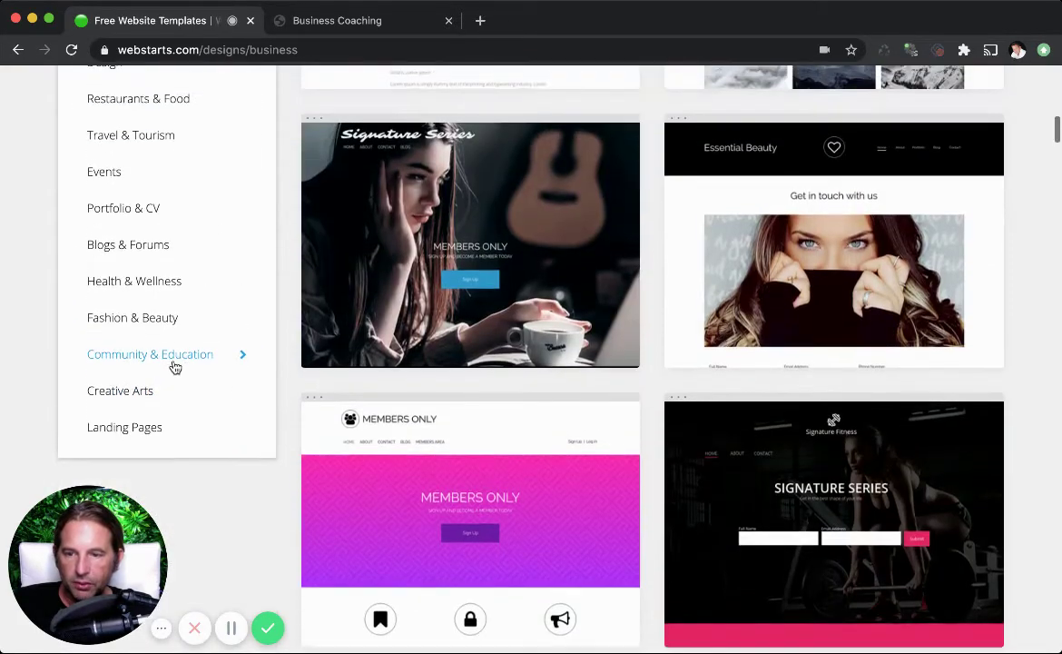
Browse the Community & Education templates, and select the Kingdom Catholic Church design to view its account sign-up form before closing it.
{"action": "left_click", "coordinate": [175, 367]}
{"action": "scroll", "coordinate": [302, 407], "scroll_direction": "down", "scroll_amount": 3}
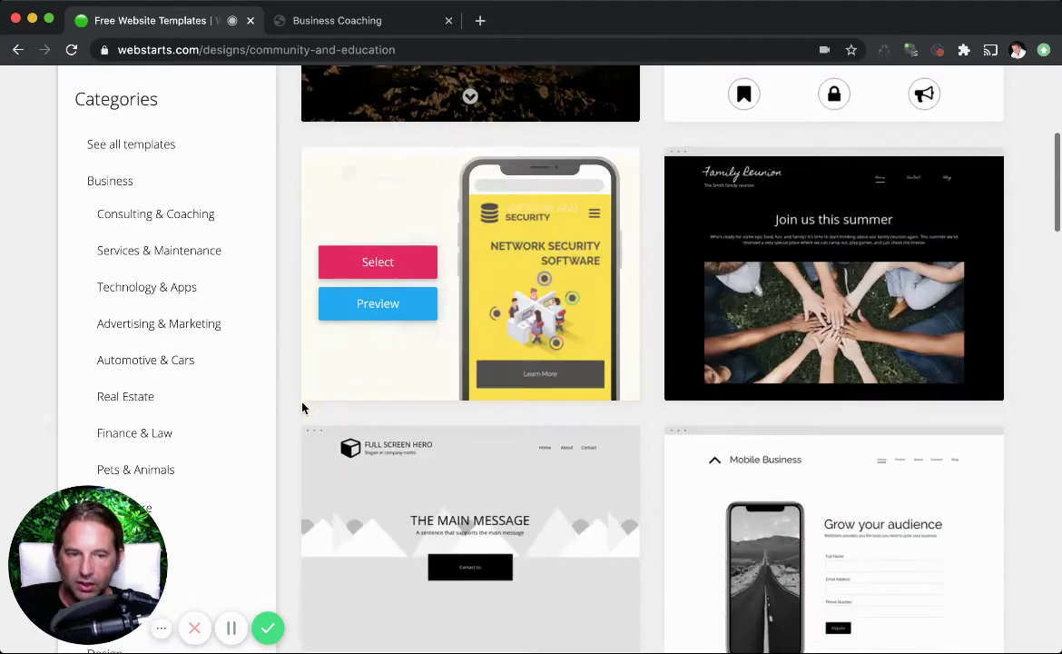
{"action": "scroll", "coordinate": [303, 407], "scroll_direction": "down", "scroll_amount": 7}
{"action": "scroll", "coordinate": [305, 405], "scroll_direction": "up", "scroll_amount": 10}
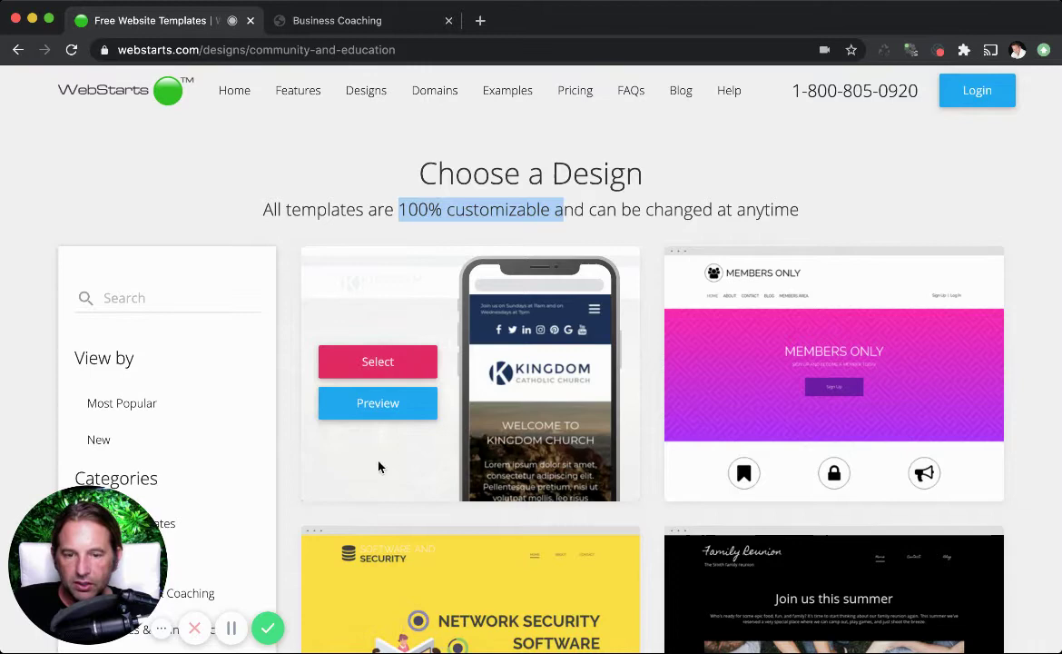
{"action": "left_click", "coordinate": [377, 367]}
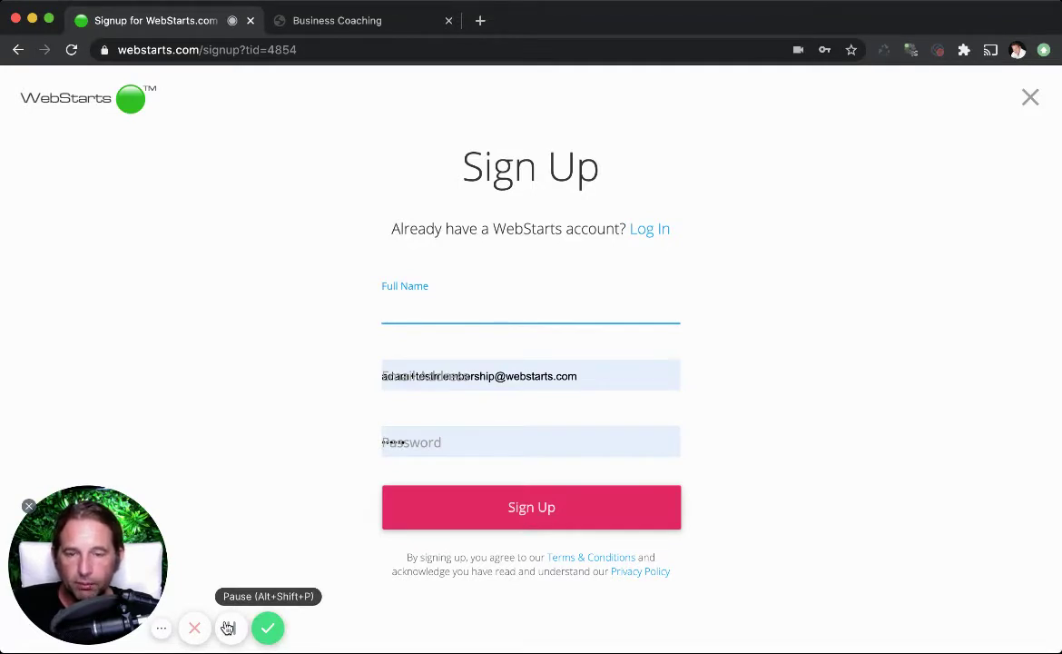
{"action": "left_click", "coordinate": [1031, 97]}
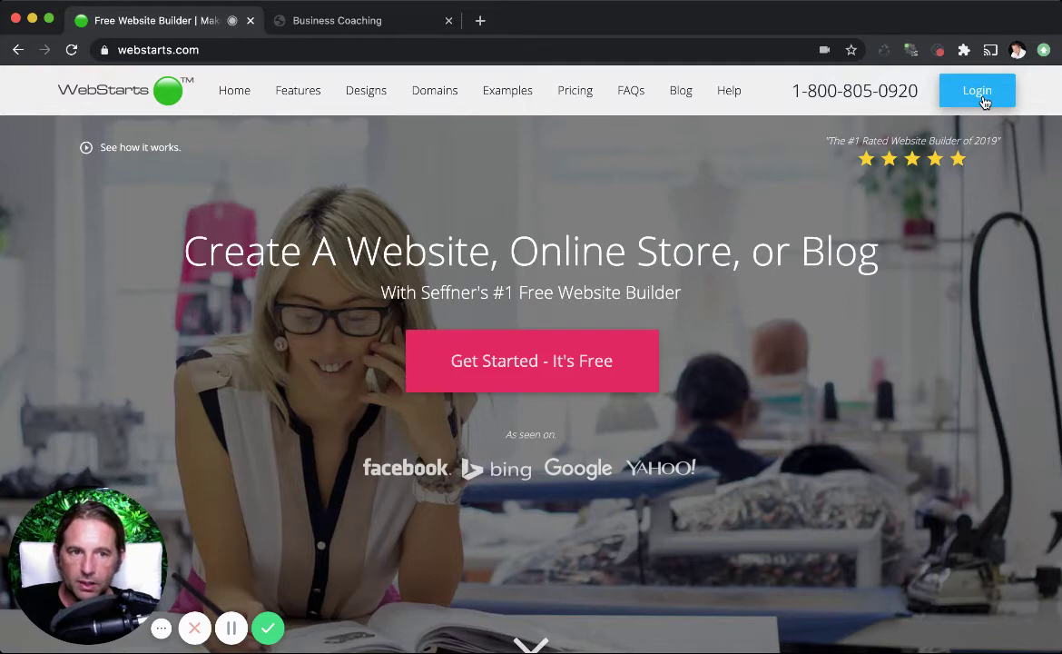
Open the WebStarts log-in page and try to log in with the prefilled e-mail address and the account password.
{"action": "left_click", "coordinate": [977, 91]}
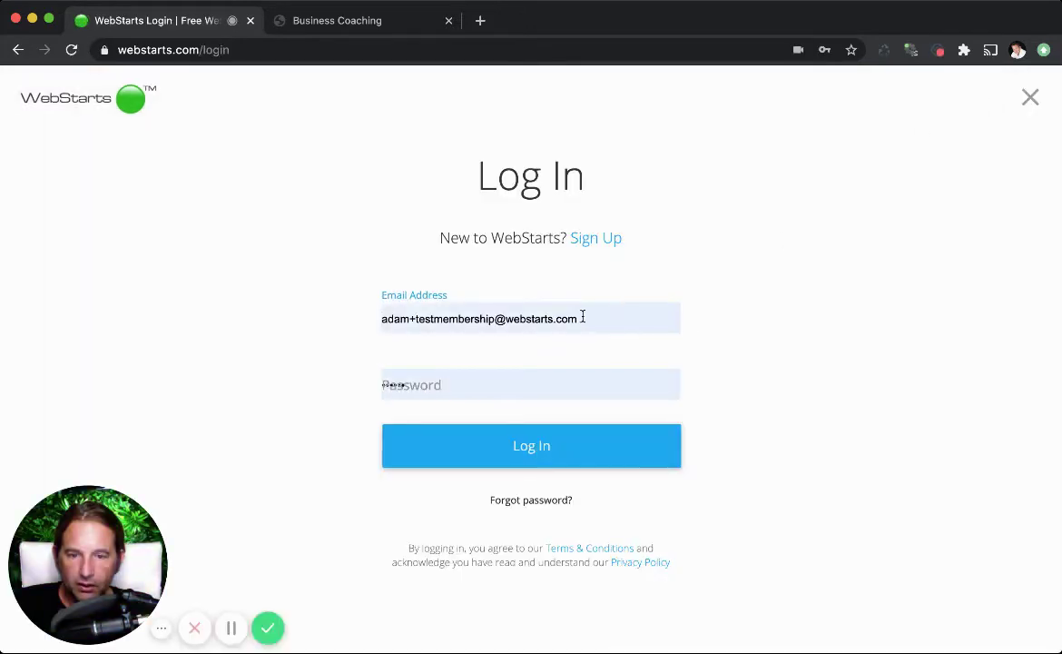
{"action": "left_click", "coordinate": [573, 445]}
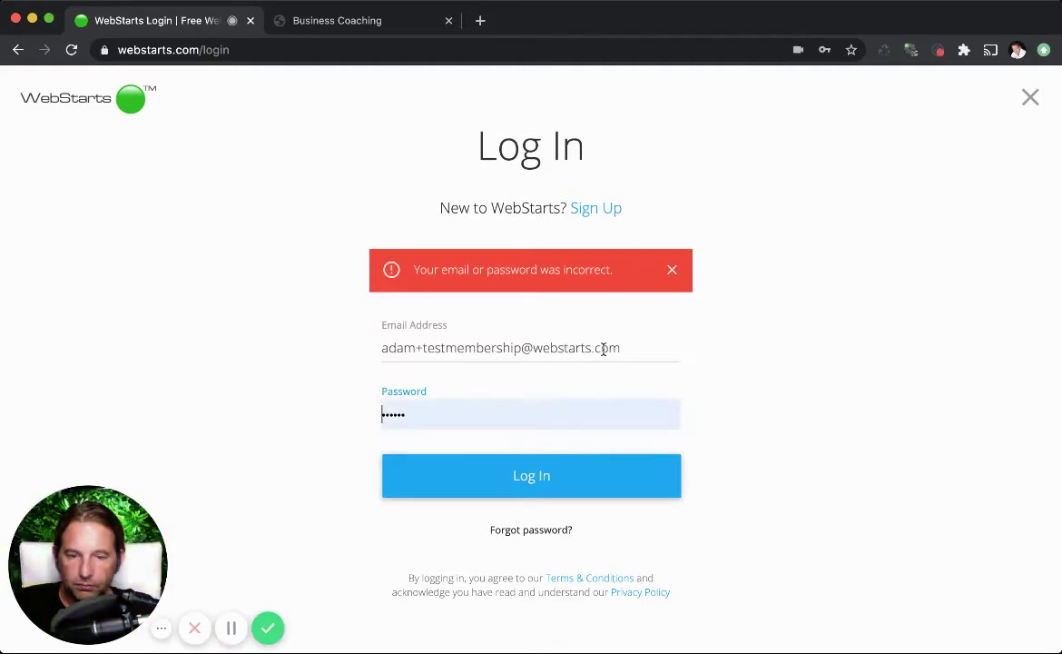
{"action": "triple_click", "coordinate": [604, 348]}
{"action": "triple_click", "coordinate": [570, 414]}
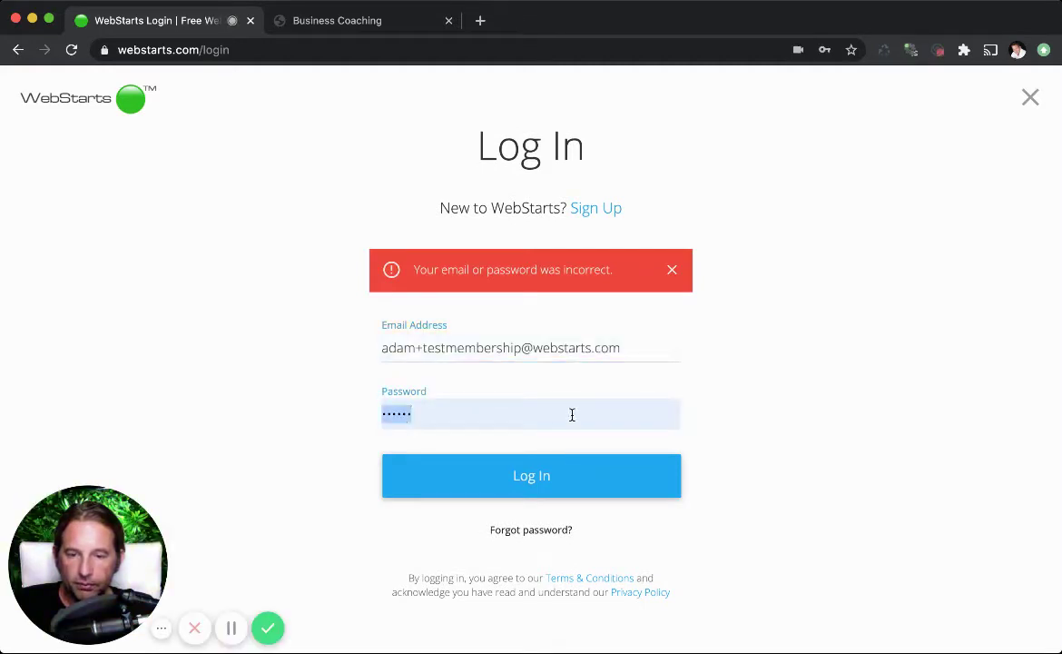
{"action": "type", "text": "••••••"}
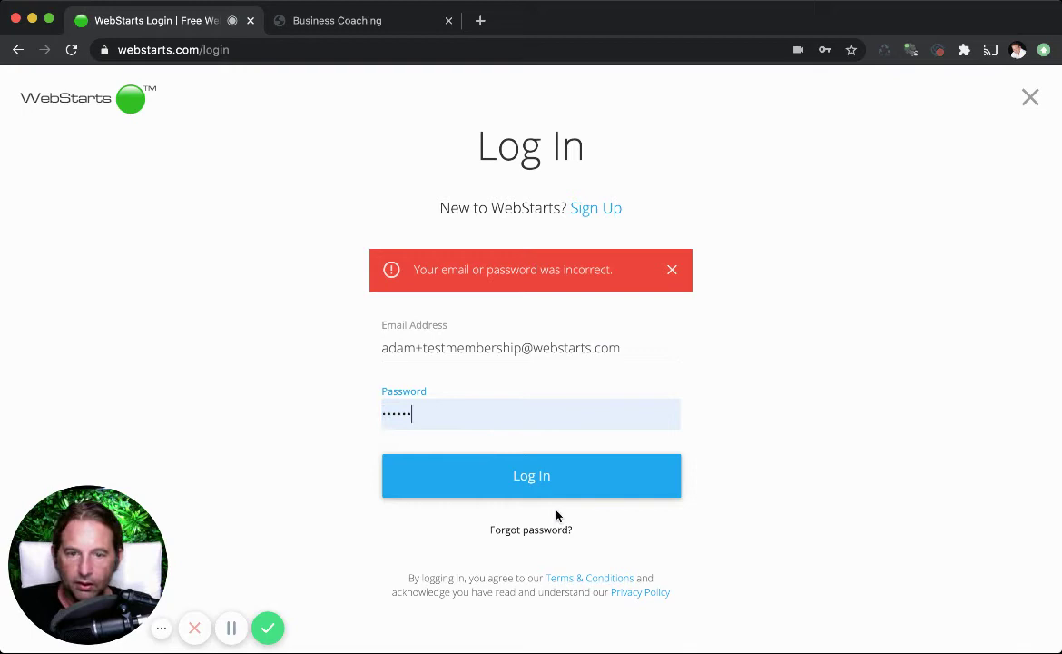
{"action": "left_click", "coordinate": [582, 478]}
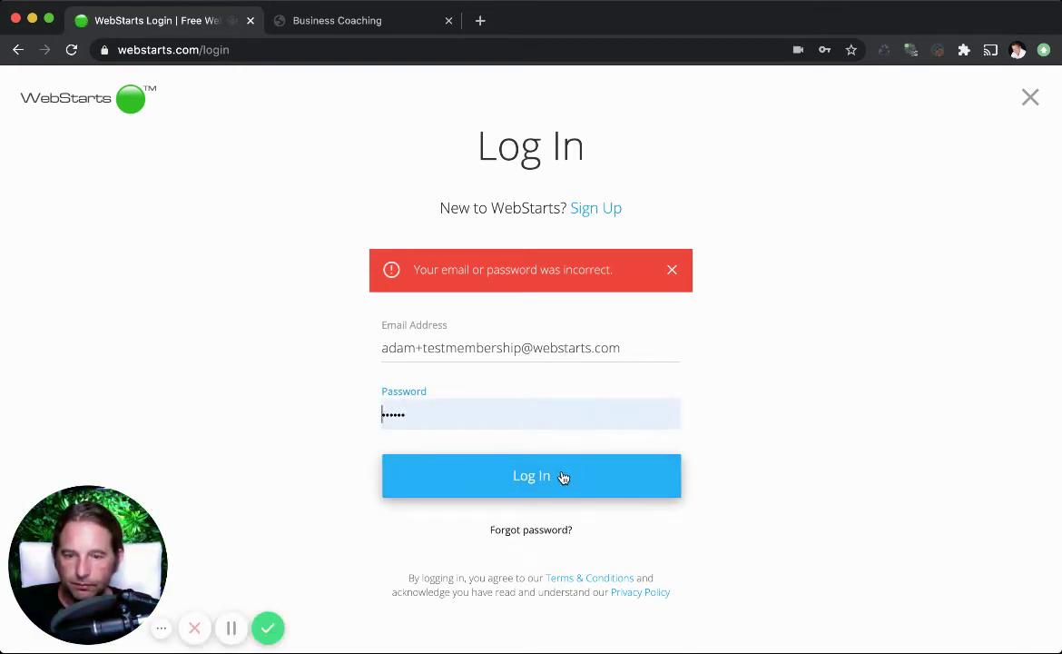
{"action": "left_click", "coordinate": [563, 477]}
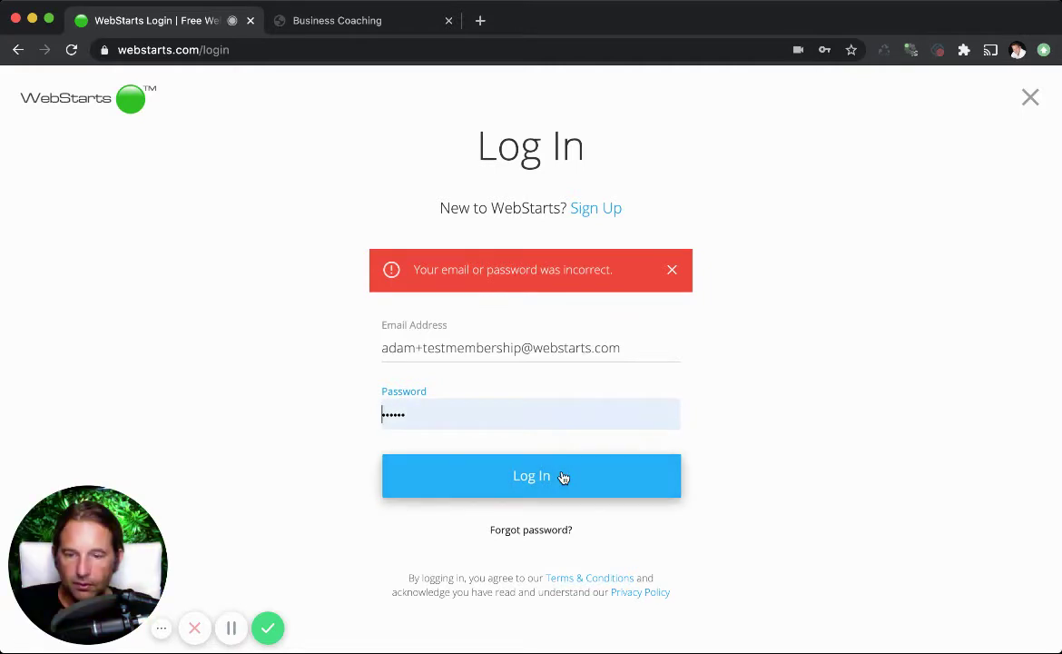
Replace the log-in e-mail with the saved address of the membership demo account and log in.
{"action": "left_click", "coordinate": [565, 357]}
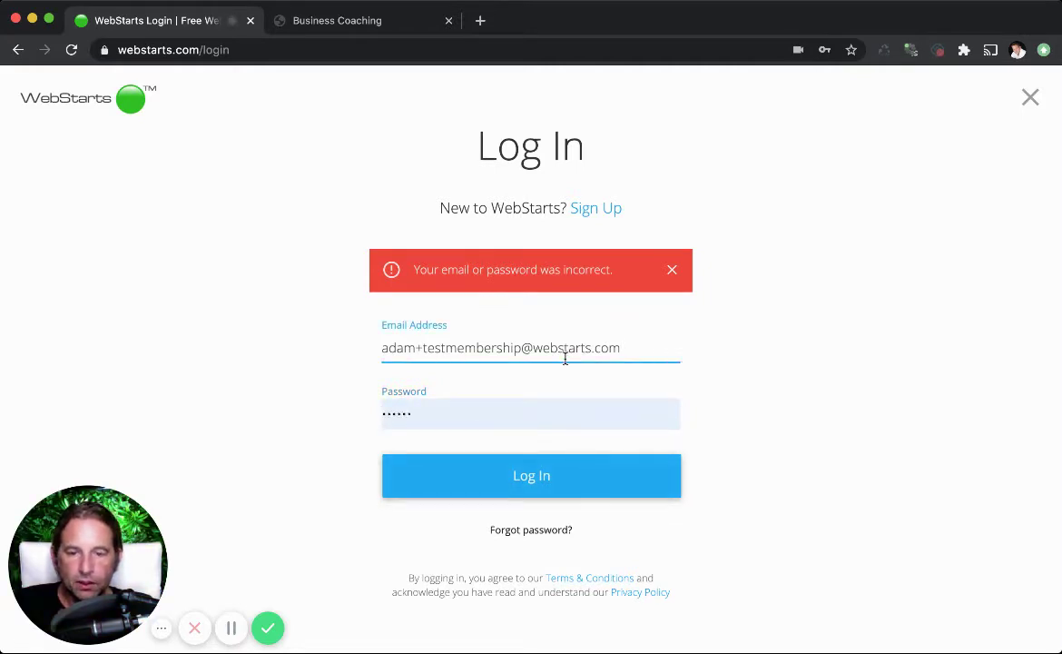
{"action": "left_click", "coordinate": [565, 357]}
{"action": "key", "text": "Down"}
{"action": "key", "text": "Down"}
{"action": "key", "text": "Return"}
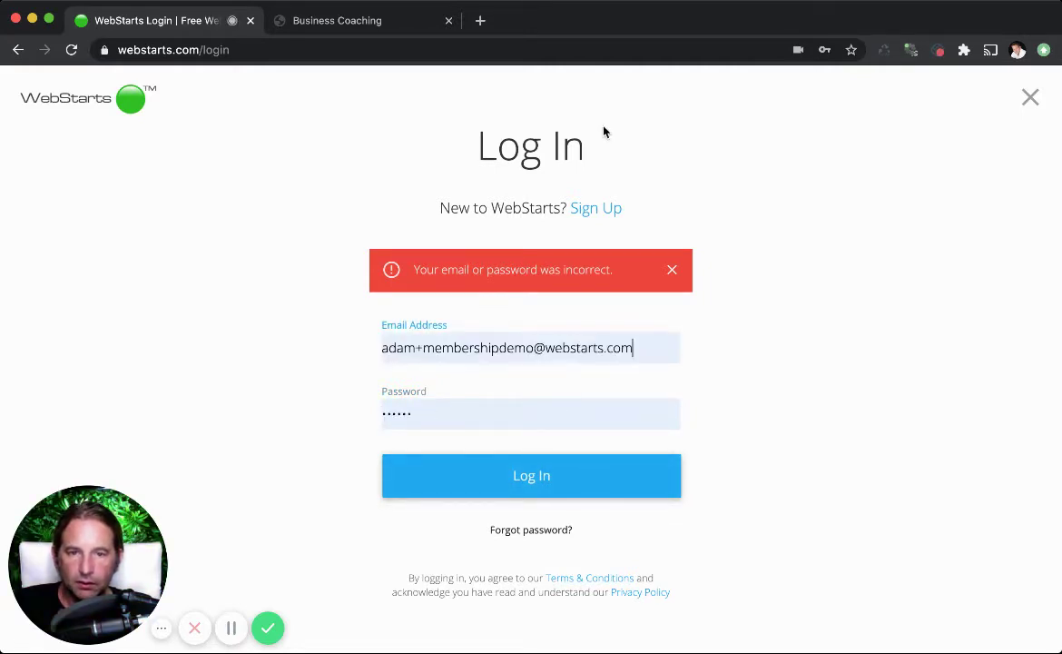
{"action": "left_click", "coordinate": [616, 486]}
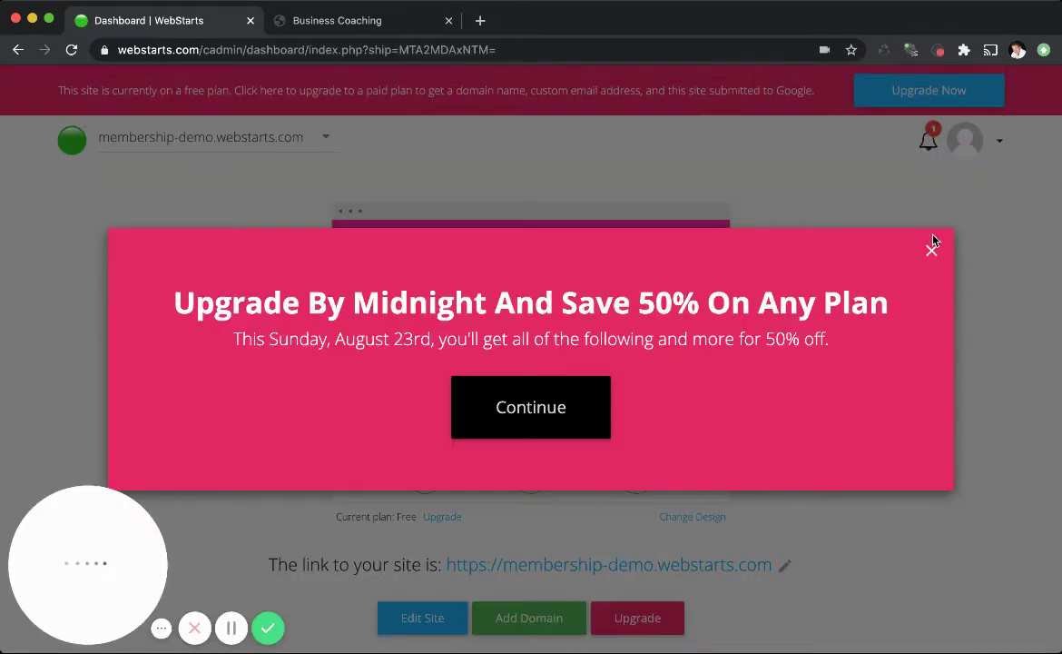
Dismiss the 50% upgrade offer and view the account's website list on the dashboard.
{"action": "left_click", "coordinate": [931, 247]}
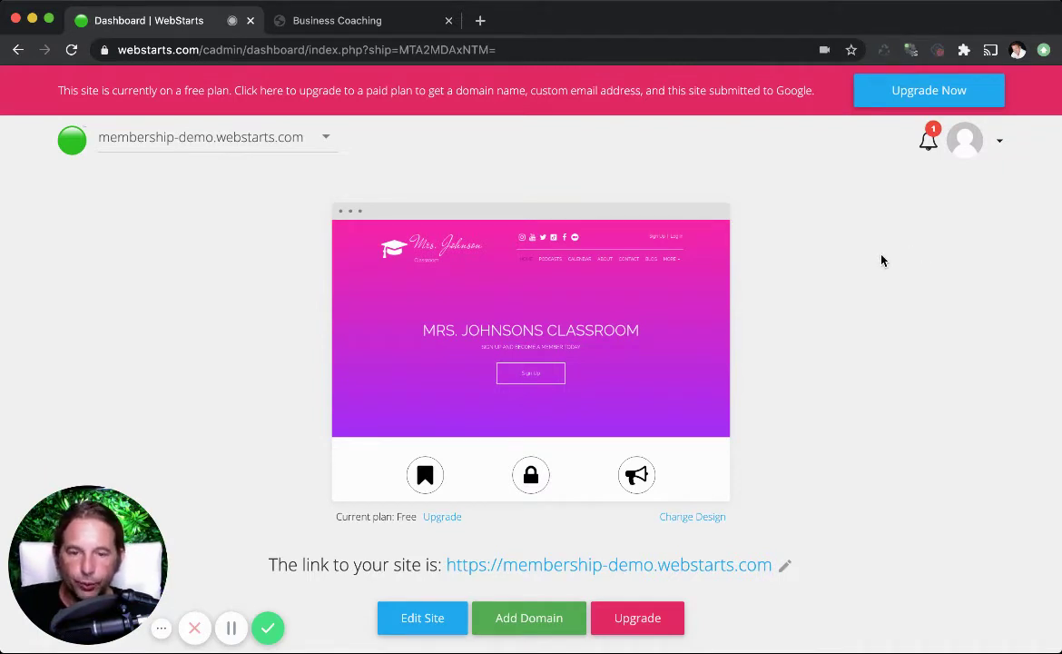
{"action": "left_click", "coordinate": [328, 138]}
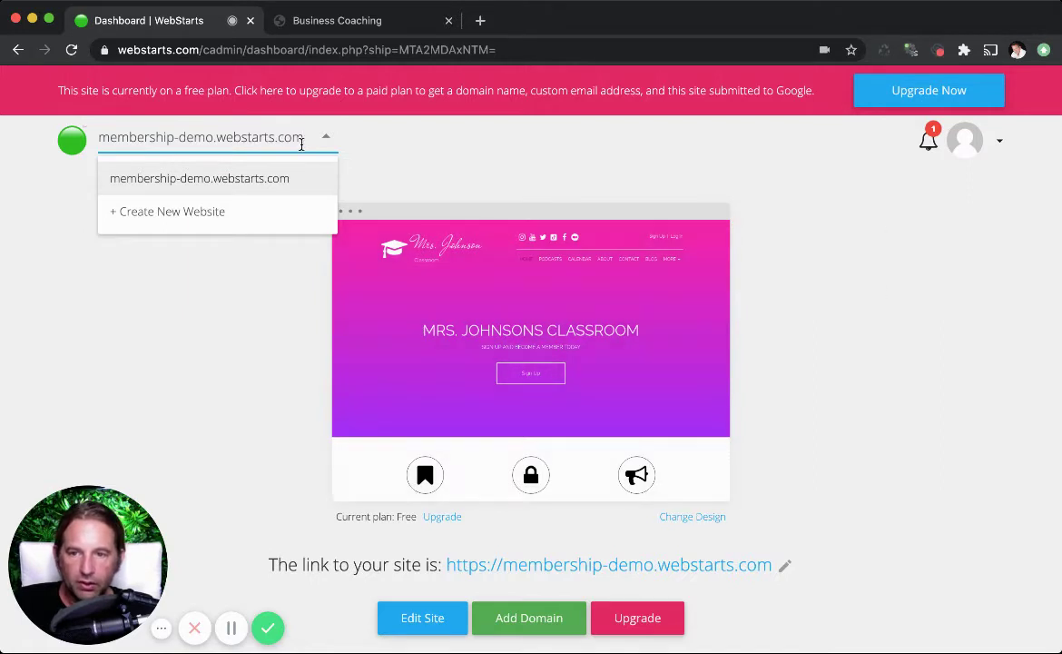
{"action": "left_click", "coordinate": [807, 246]}
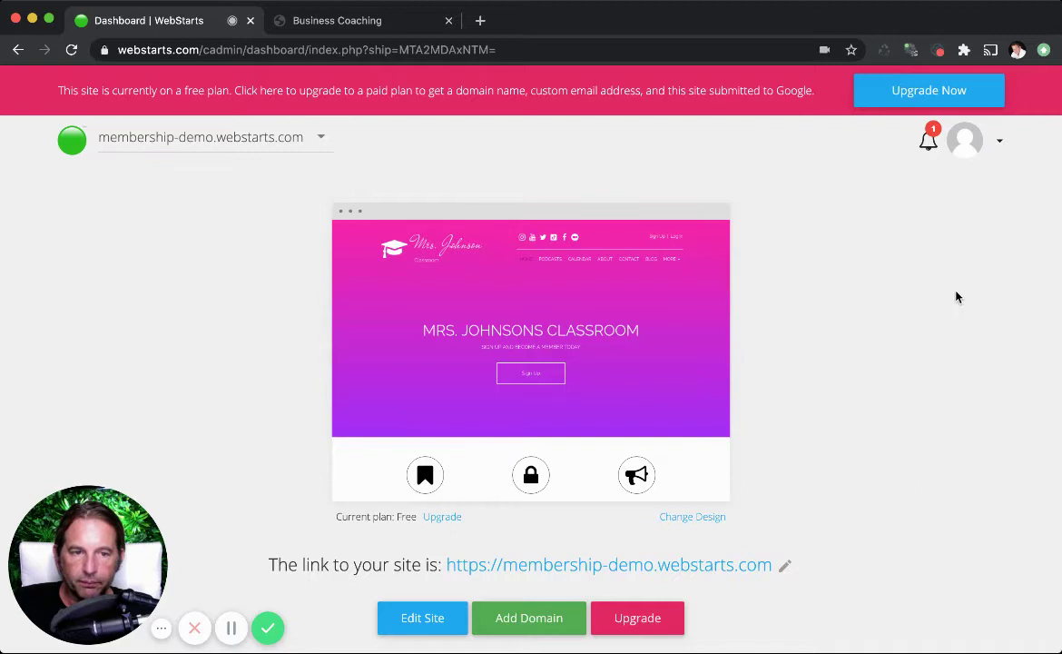
Dismiss the website-visit notification and view the account menu's options.
{"action": "left_click", "coordinate": [929, 148]}
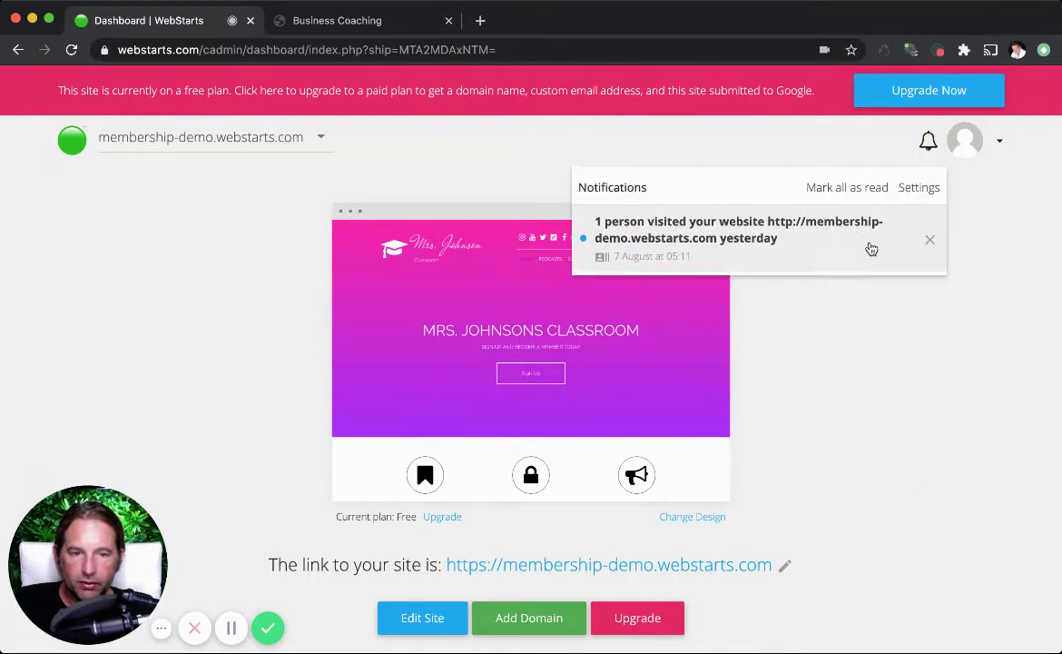
{"action": "left_click", "coordinate": [931, 241]}
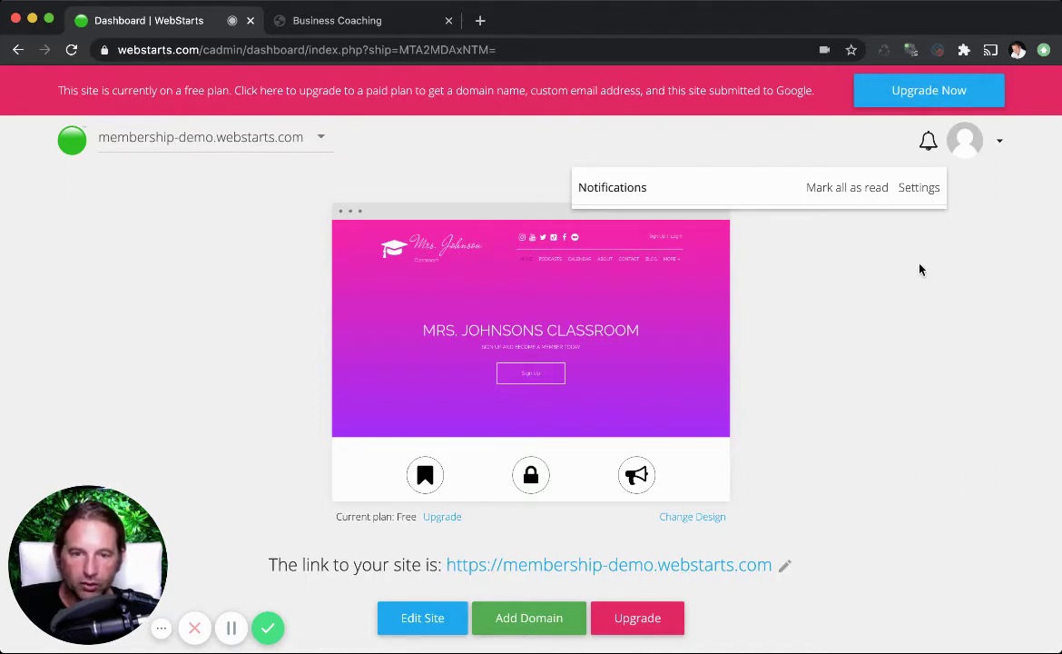
{"action": "left_click", "coordinate": [919, 264]}
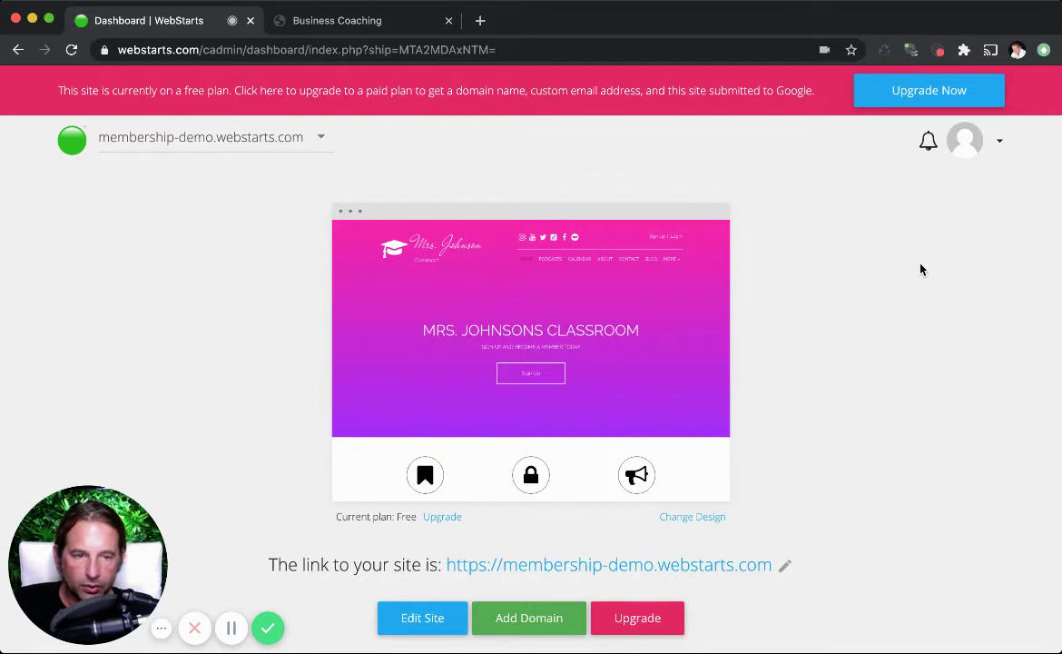
{"action": "left_click", "coordinate": [1000, 145]}
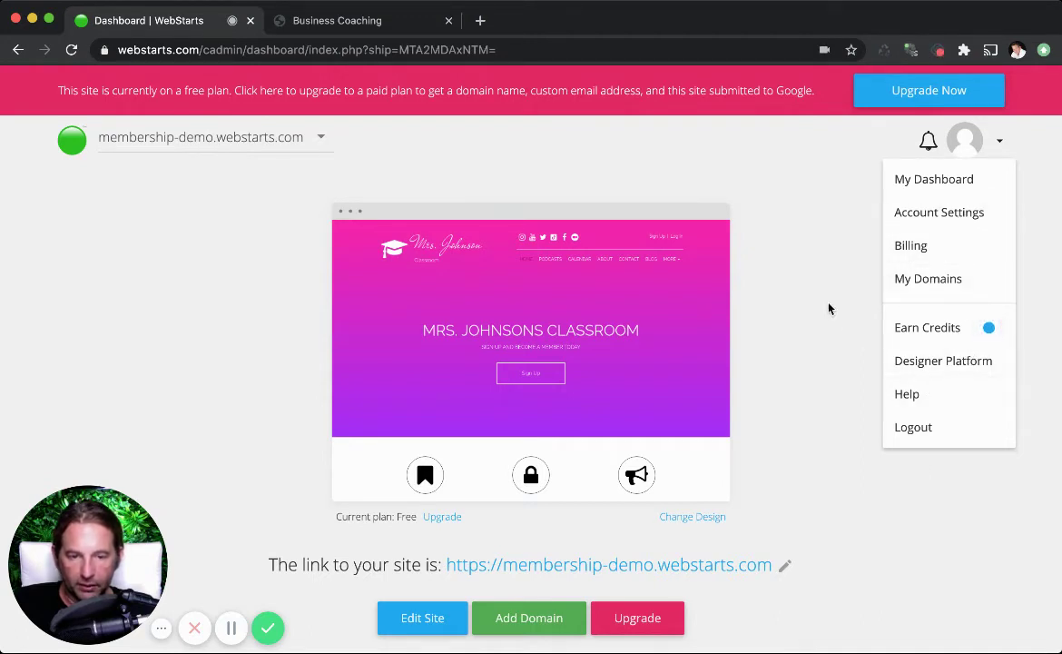
{"action": "left_click", "coordinate": [874, 255]}
Review the dashboard's feature tiles, such as Store, Blog and Roles & Permissions, and open the classroom site for editing.
{"action": "scroll", "coordinate": [853, 327], "scroll_direction": "down", "scroll_amount": 3}
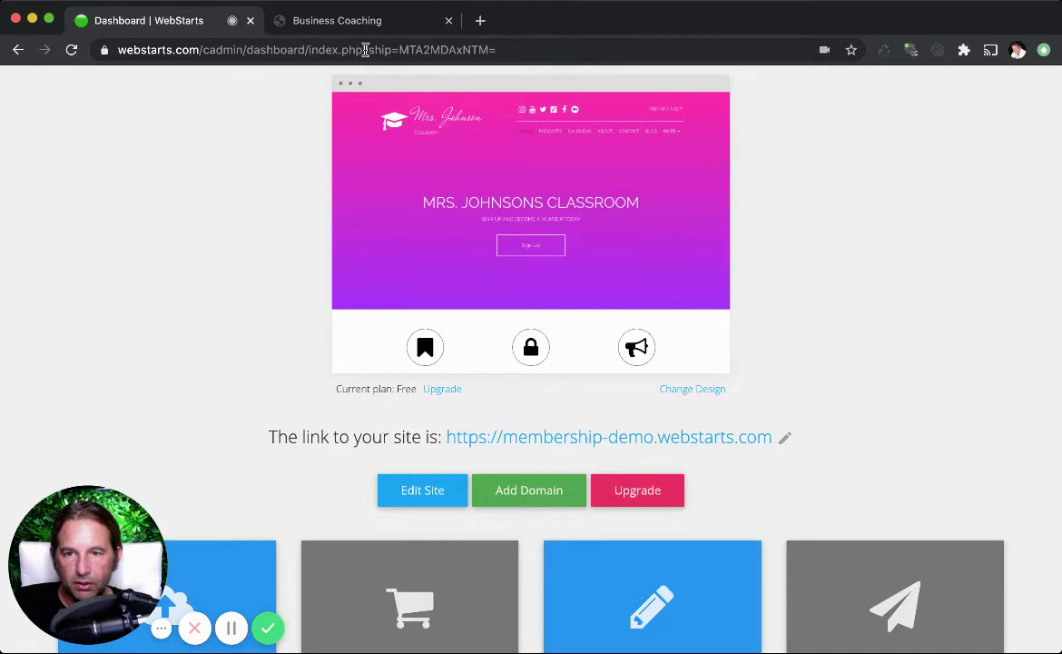
{"action": "scroll", "coordinate": [481, 506], "scroll_direction": "down", "scroll_amount": 5}
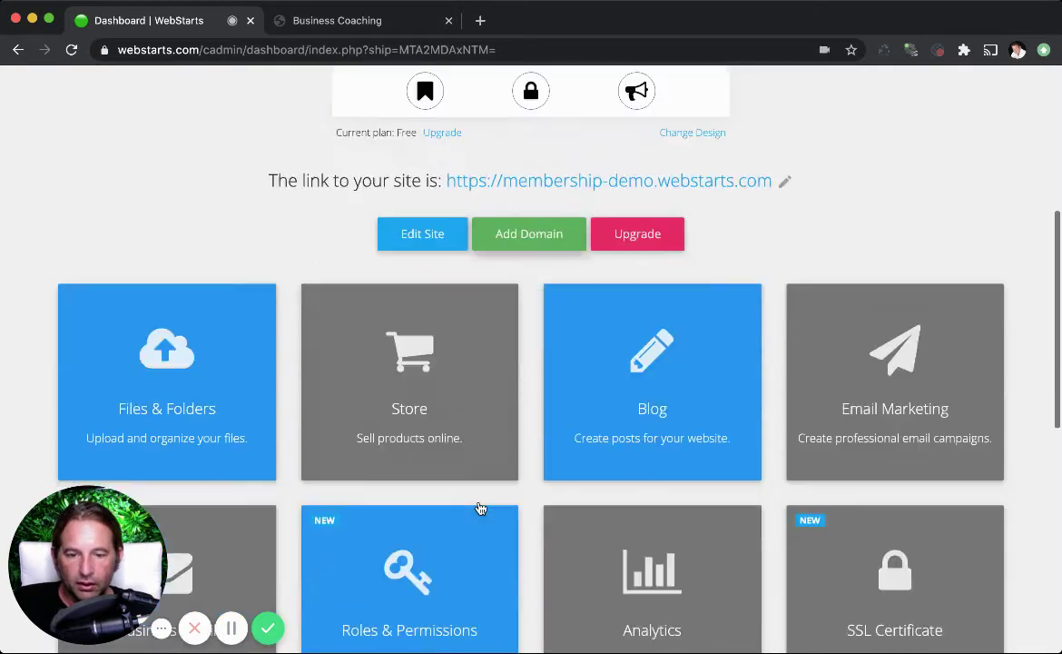
{"action": "scroll", "coordinate": [772, 542], "scroll_direction": "down", "scroll_amount": 1}
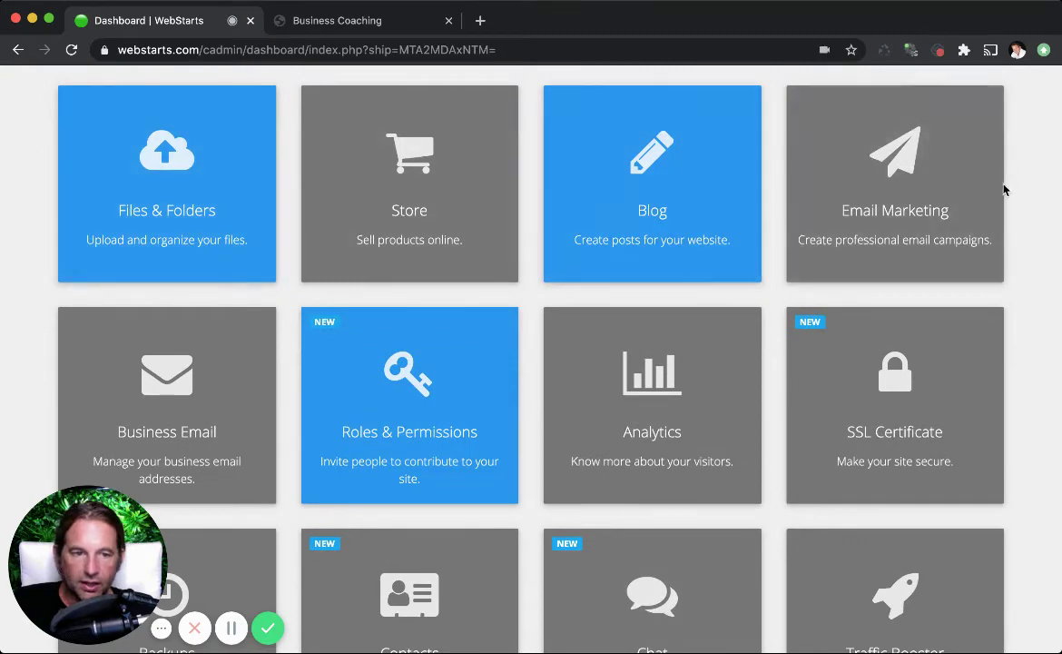
{"action": "scroll", "coordinate": [958, 348], "scroll_direction": "down", "scroll_amount": 5}
{"action": "scroll", "coordinate": [955, 348], "scroll_direction": "up", "scroll_amount": 5}
{"action": "scroll", "coordinate": [958, 349], "scroll_direction": "up", "scroll_amount": 2}
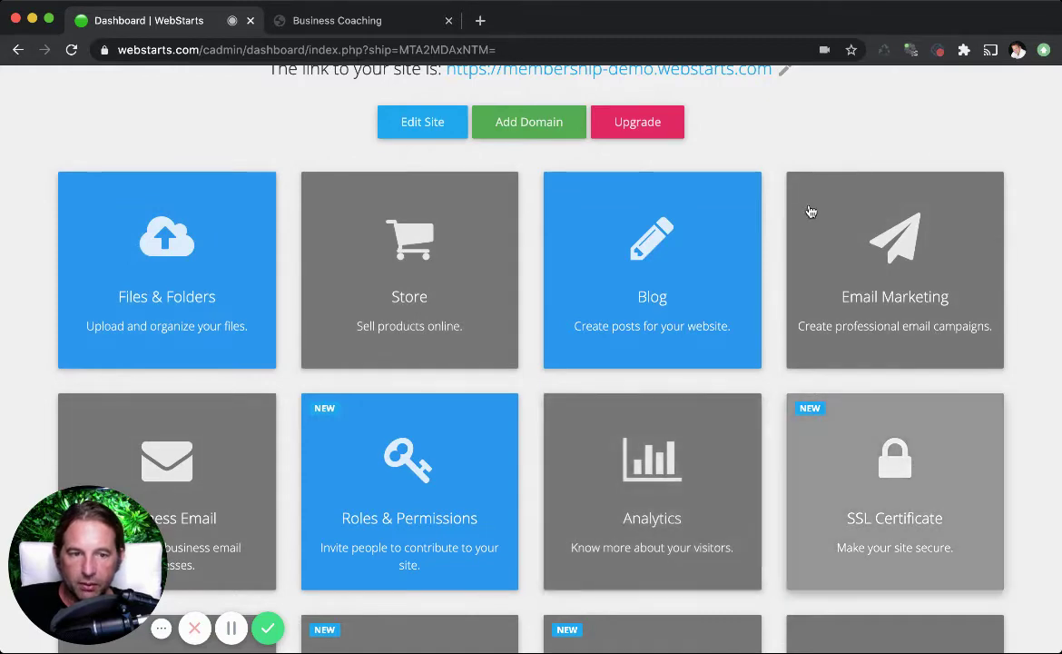
{"action": "scroll", "coordinate": [498, 597], "scroll_direction": "up", "scroll_amount": 4}
{"action": "scroll", "coordinate": [342, 443], "scroll_direction": "up", "scroll_amount": 6}
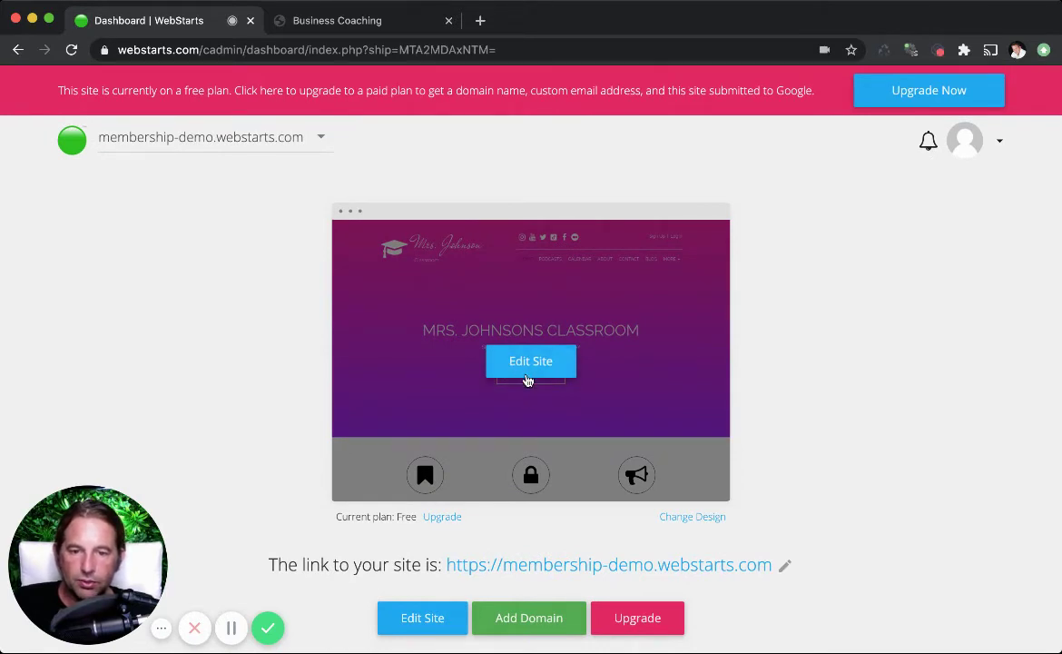
{"action": "left_click", "coordinate": [543, 359]}
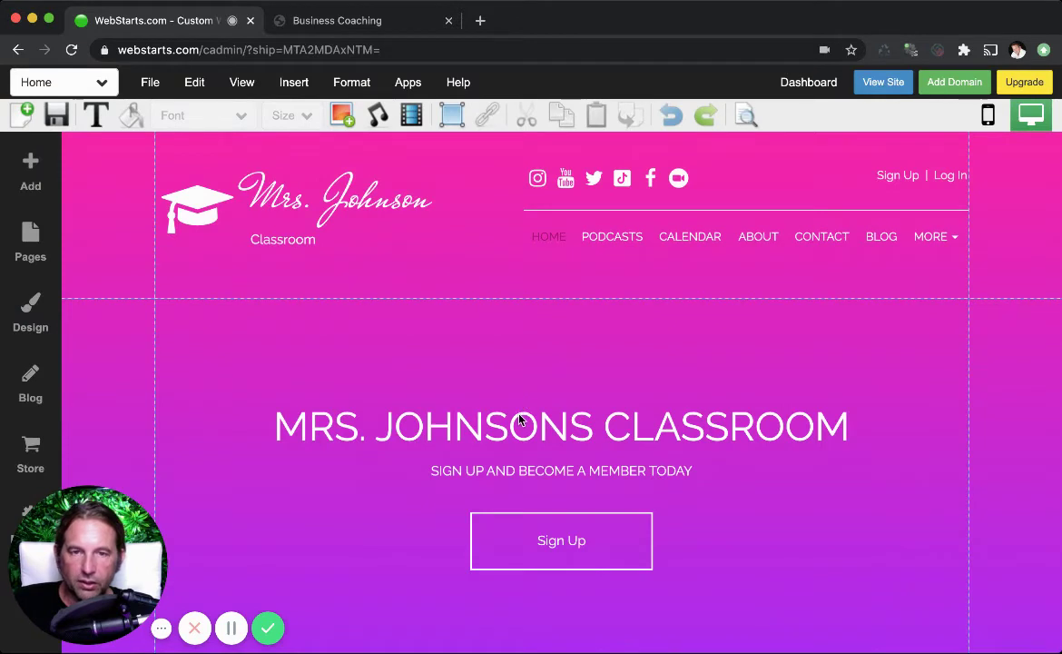
Try adding and repositioning a title text element on the Home page, and delete it.
{"action": "left_click", "coordinate": [30, 171]}
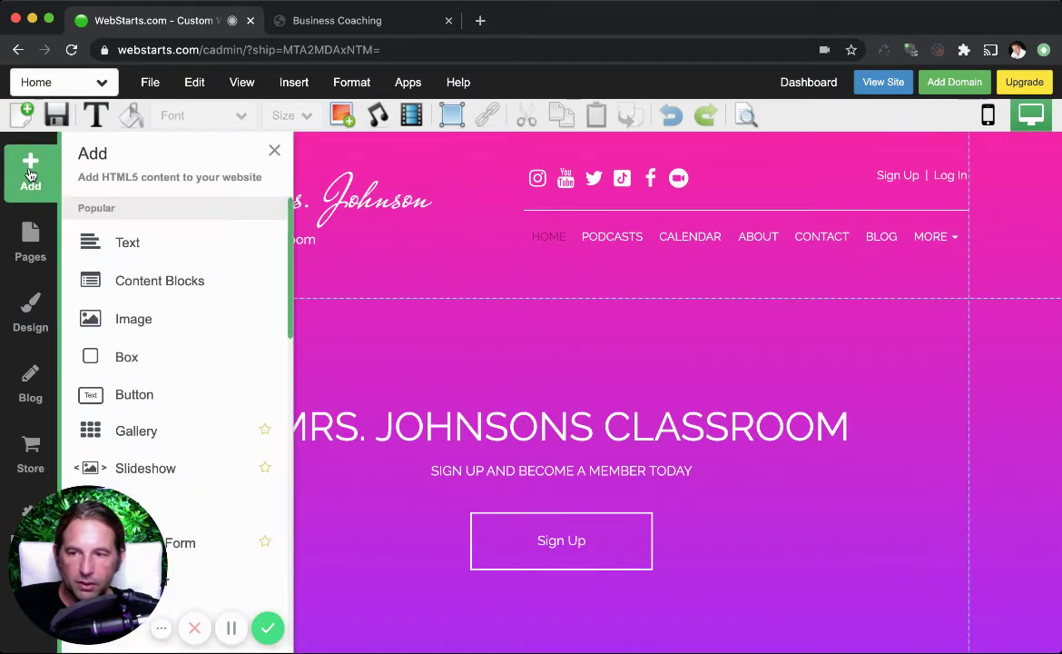
{"action": "left_click", "coordinate": [118, 242]}
{"action": "left_click", "coordinate": [154, 223]}
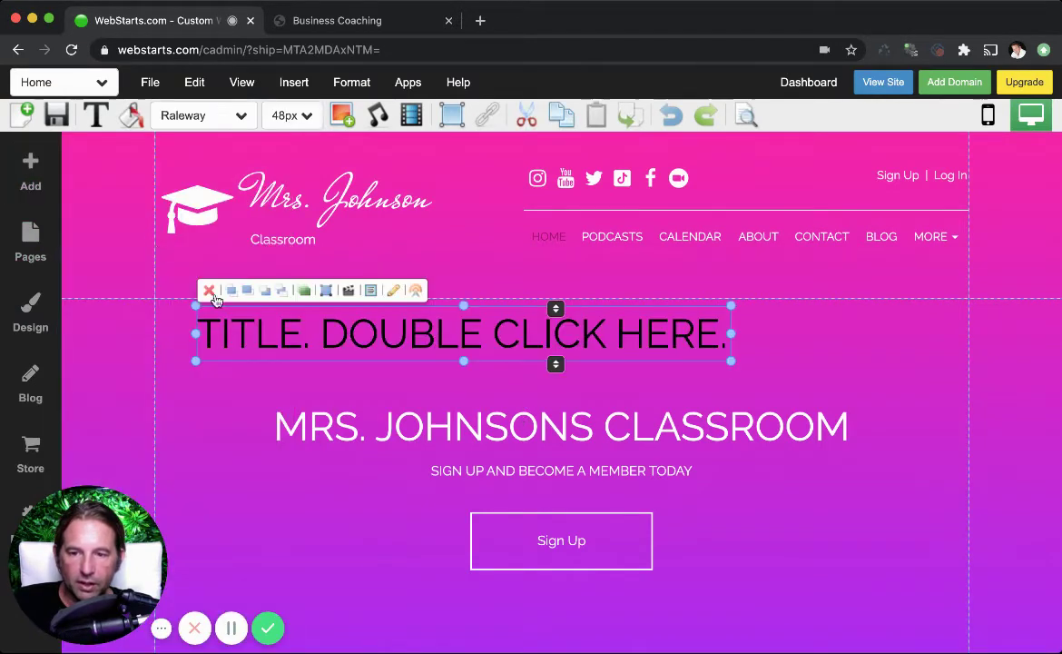
{"action": "left_click_drag", "start_coordinate": [262, 325], "coordinate": [356, 356]}
{"action": "left_click", "coordinate": [304, 315]}
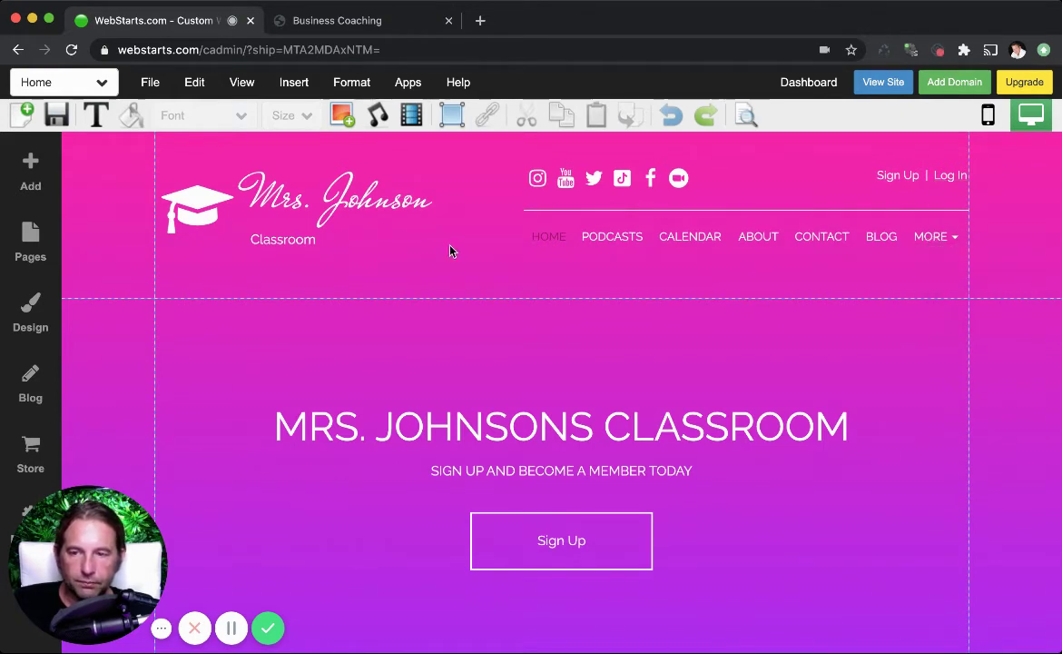
View the site's page list, and select the header's logo text and Sign Up | Log In widget to inspect them.
{"action": "left_click", "coordinate": [106, 85]}
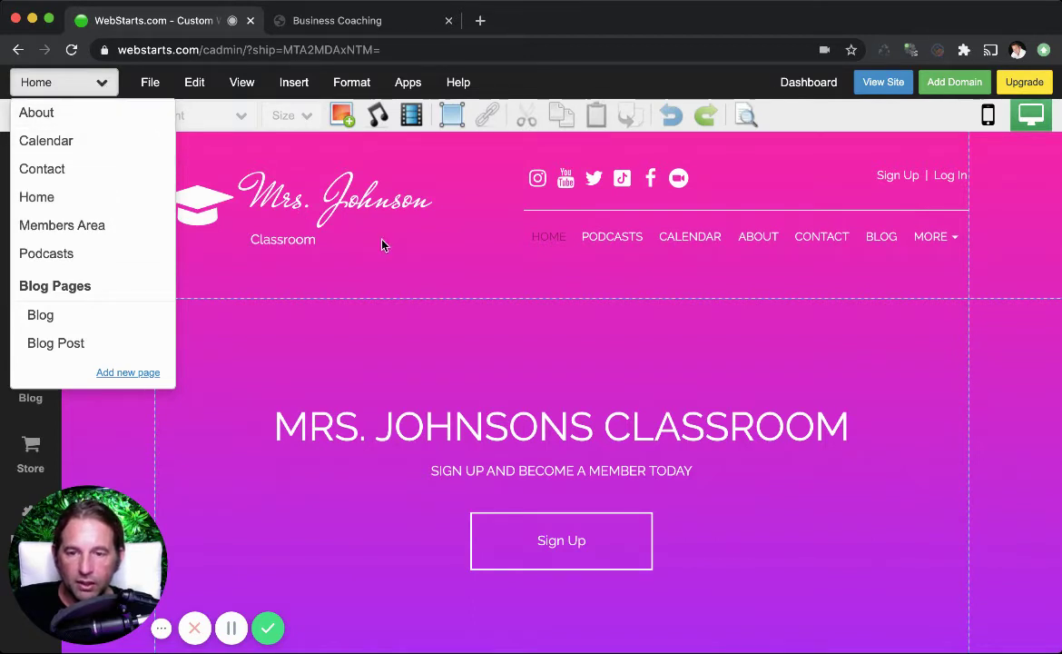
{"action": "left_click", "coordinate": [335, 237]}
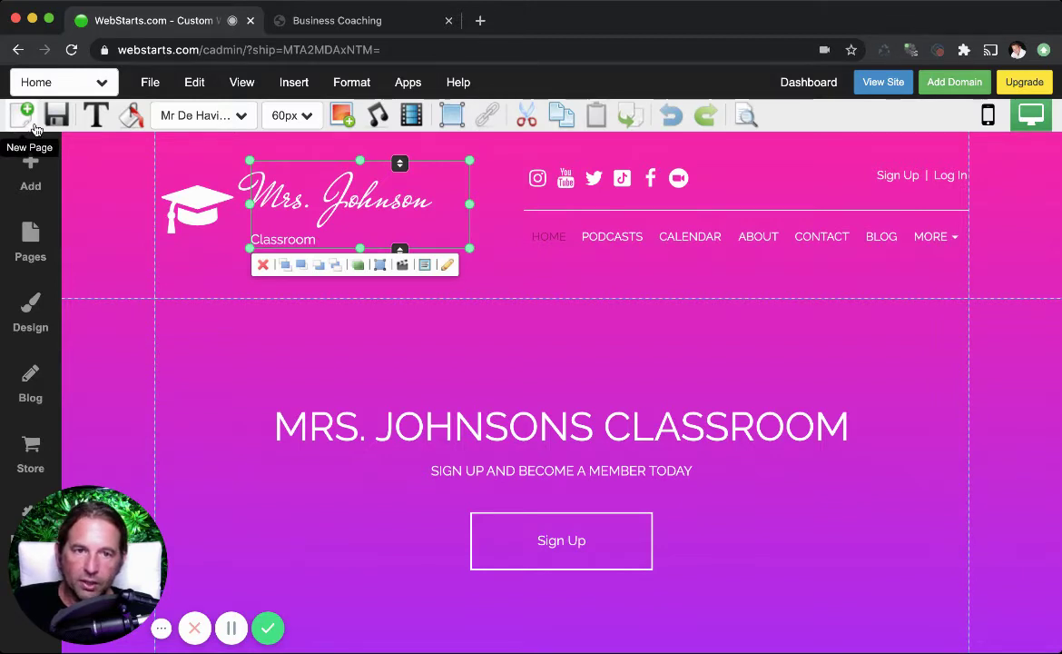
{"action": "left_click", "coordinate": [832, 130]}
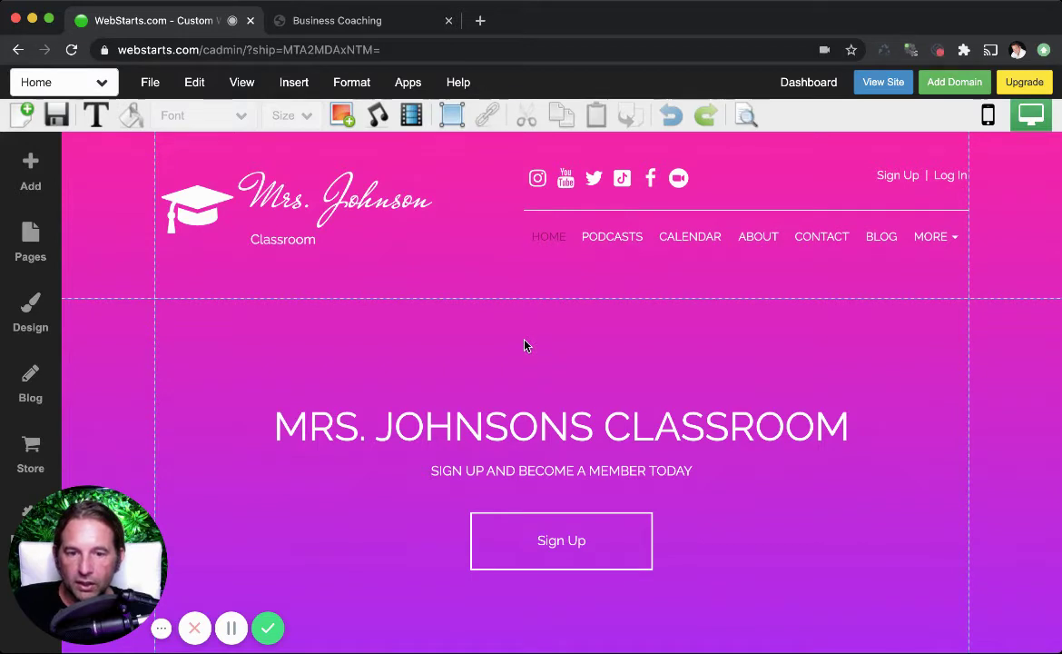
{"action": "scroll", "coordinate": [519, 345], "scroll_direction": "down", "scroll_amount": 1}
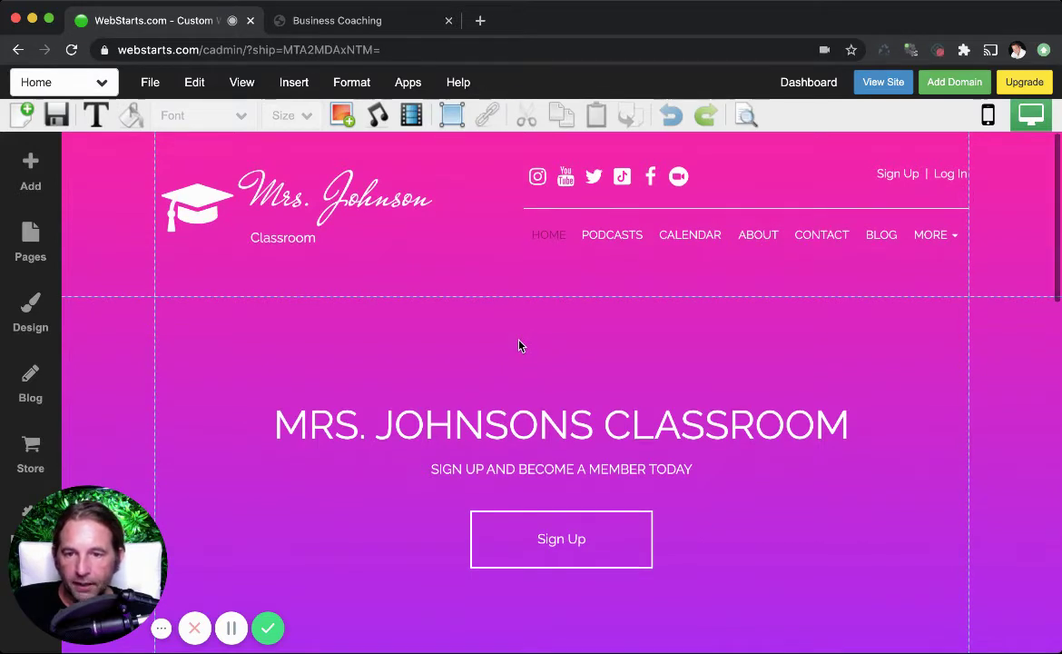
{"action": "scroll", "coordinate": [546, 385], "scroll_direction": "up", "scroll_amount": 1}
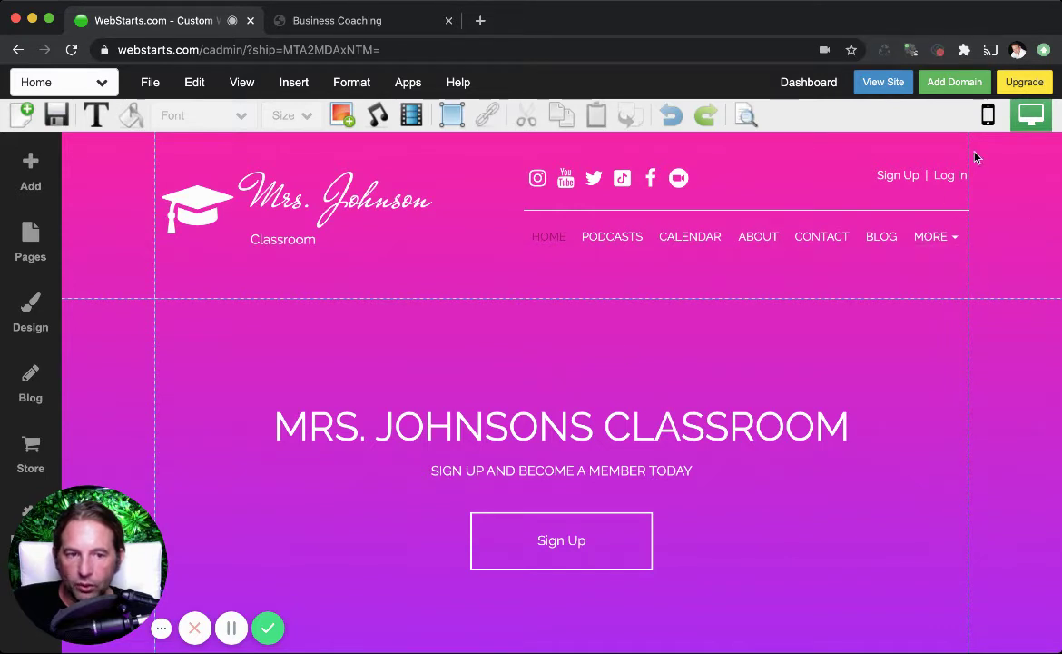
{"action": "left_click", "coordinate": [942, 185]}
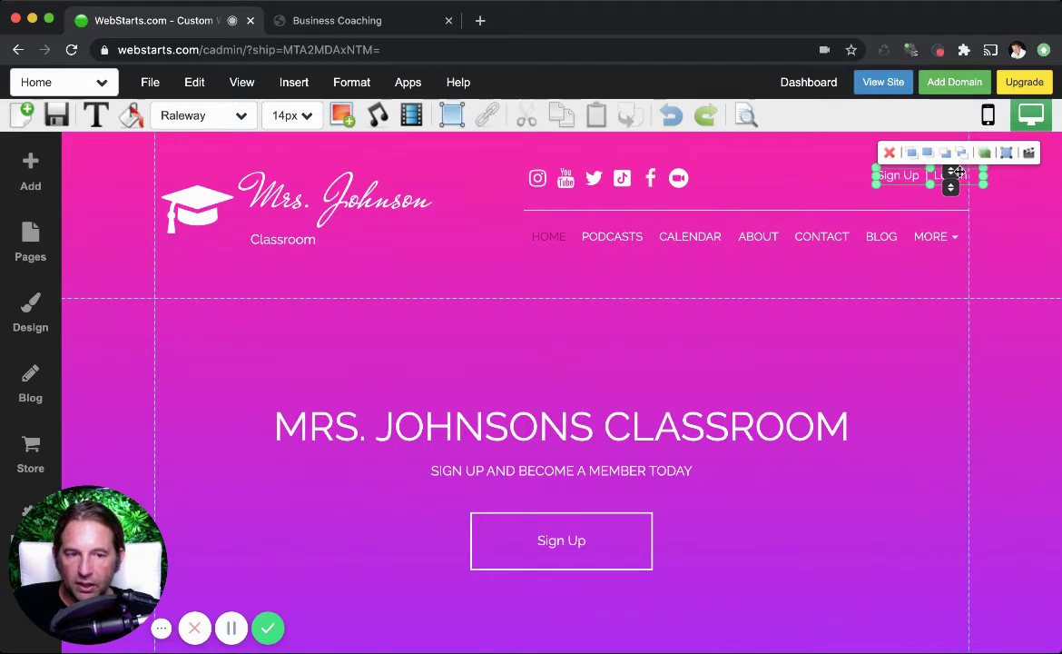
{"action": "left_click", "coordinate": [881, 359]}
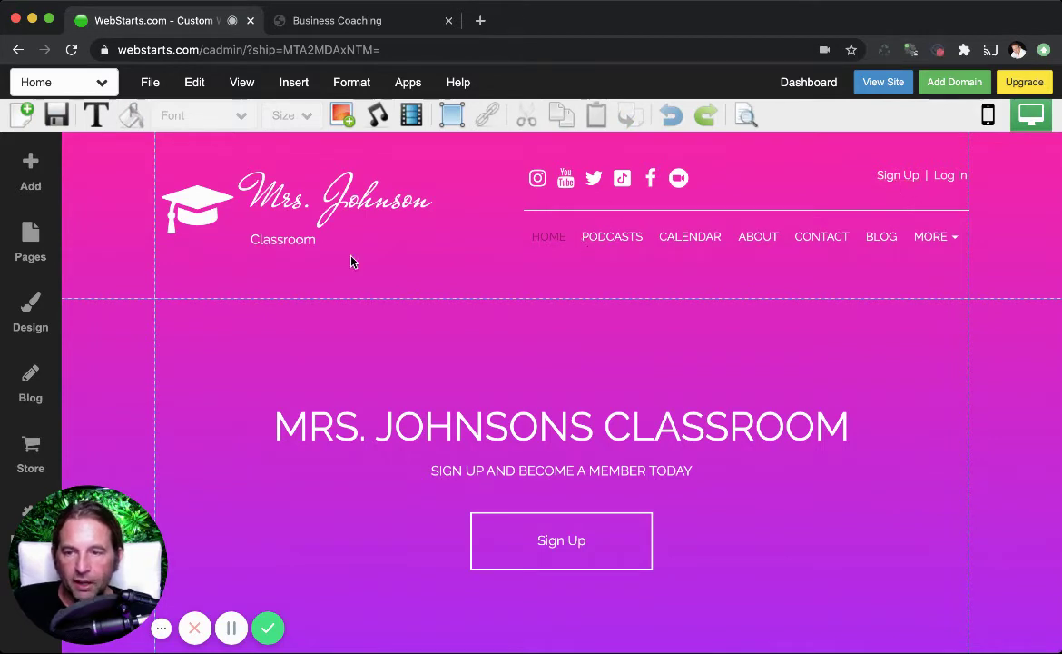
Start the Membership setup with the Home page not restricted to members and Members Area as the members' home page.
{"action": "left_click", "coordinate": [47, 167]}
{"action": "scroll", "coordinate": [176, 291], "scroll_direction": "down", "scroll_amount": 15}
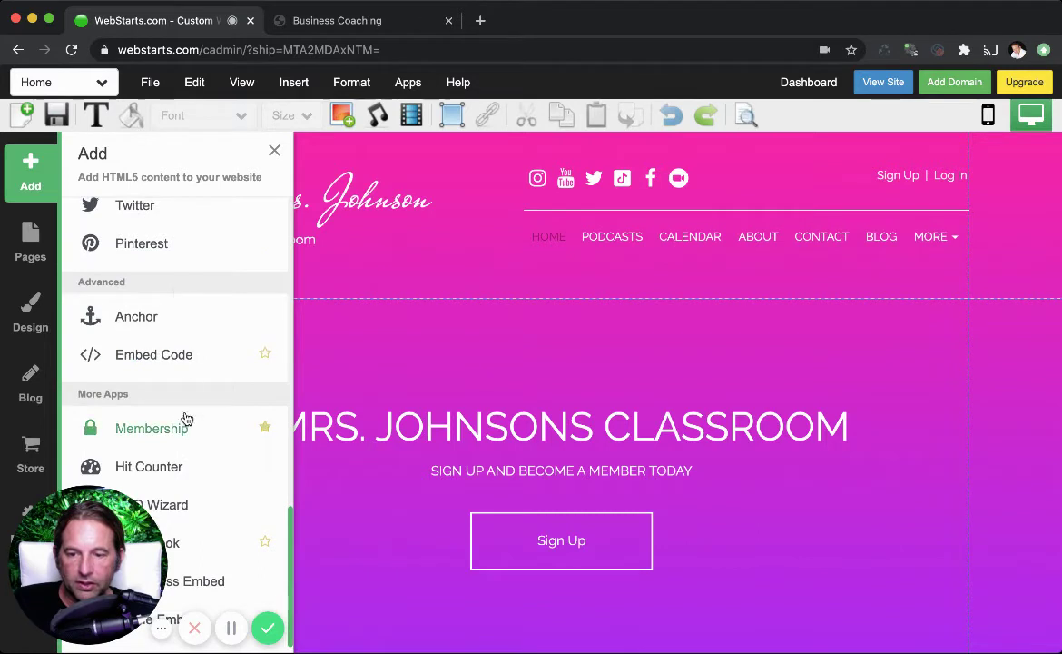
{"action": "left_click", "coordinate": [151, 428]}
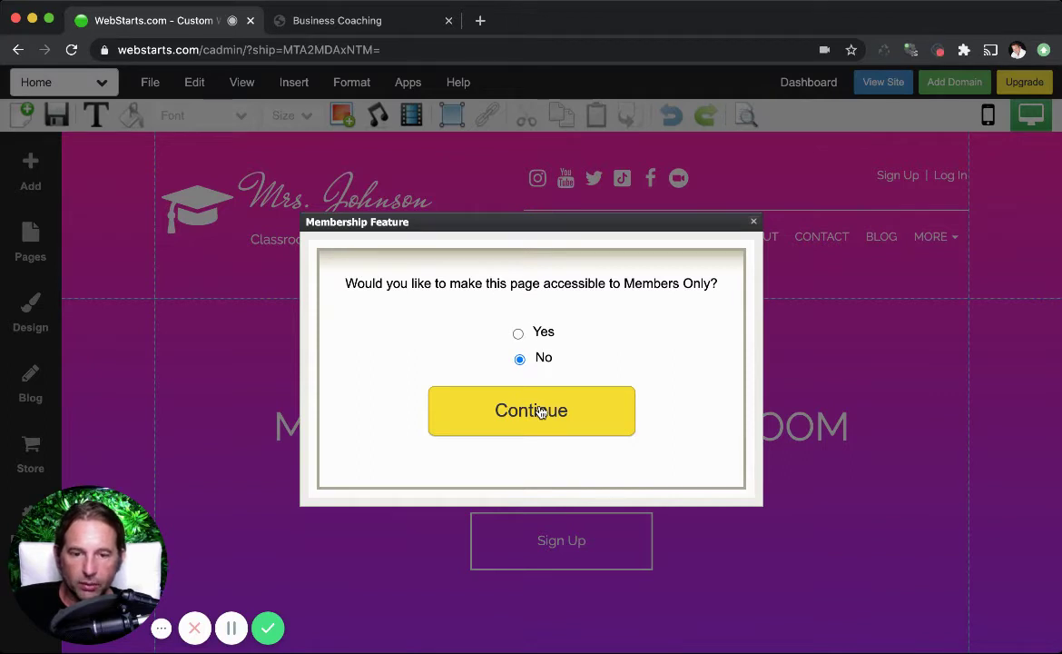
{"action": "left_click", "coordinate": [541, 412]}
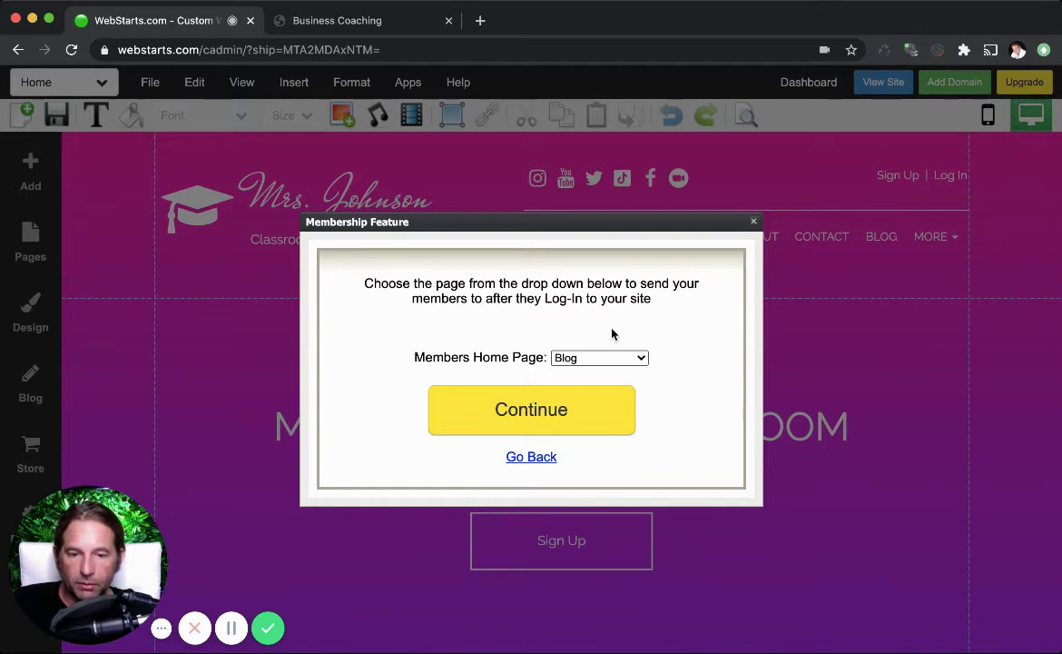
{"action": "left_click", "coordinate": [638, 348]}
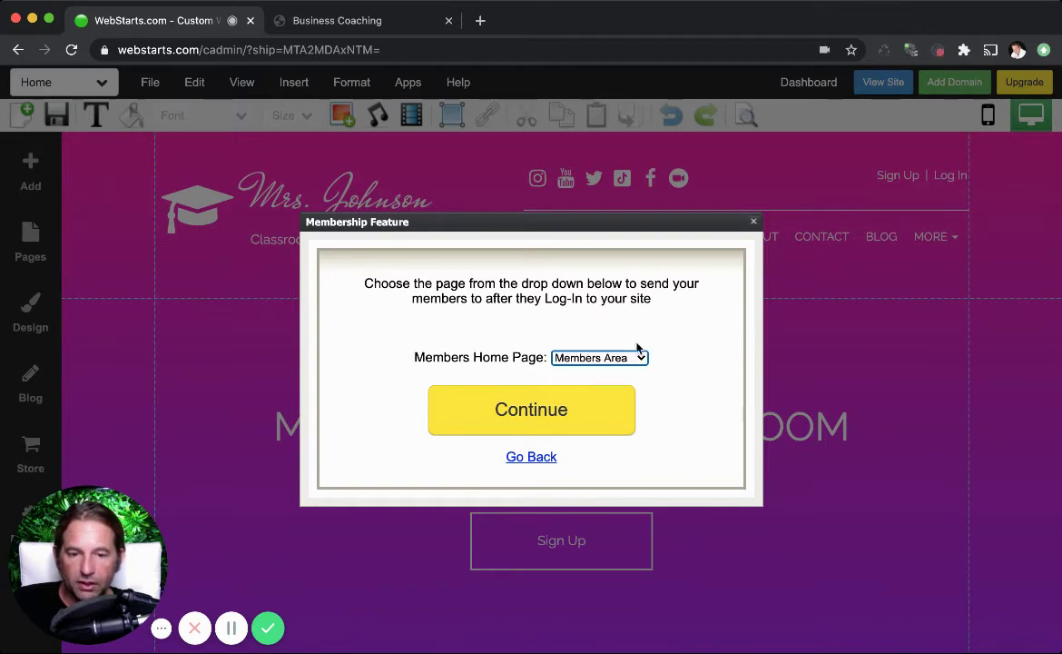
{"action": "left_click", "coordinate": [606, 405]}
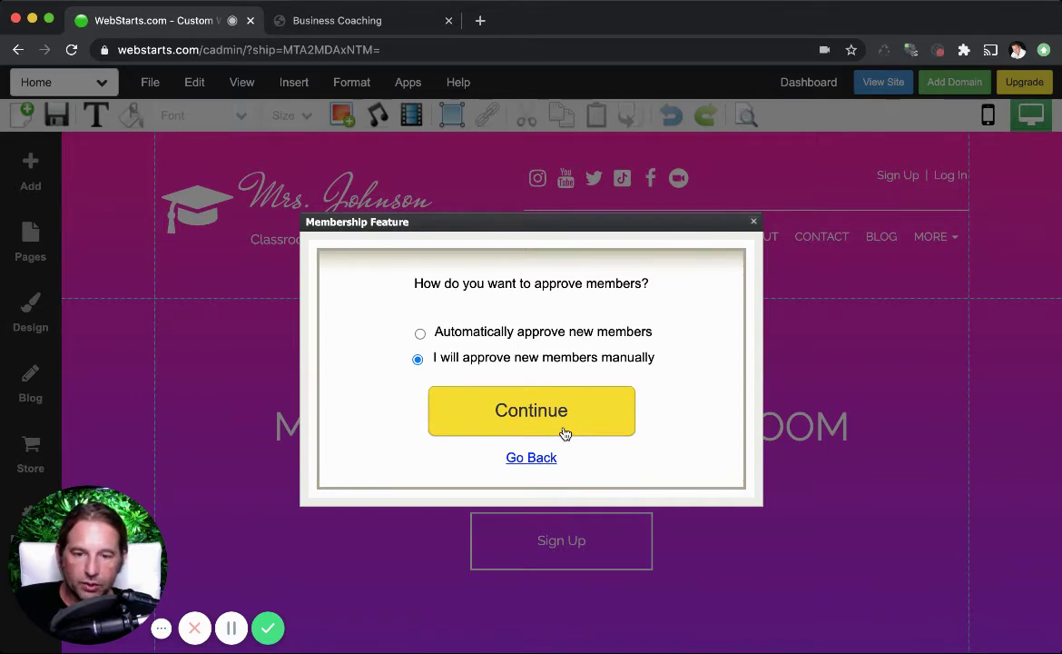
Choose manual approval of new members and finish the Membership setup without adding a Member Log-In Widget.
{"action": "left_click", "coordinate": [563, 433]}
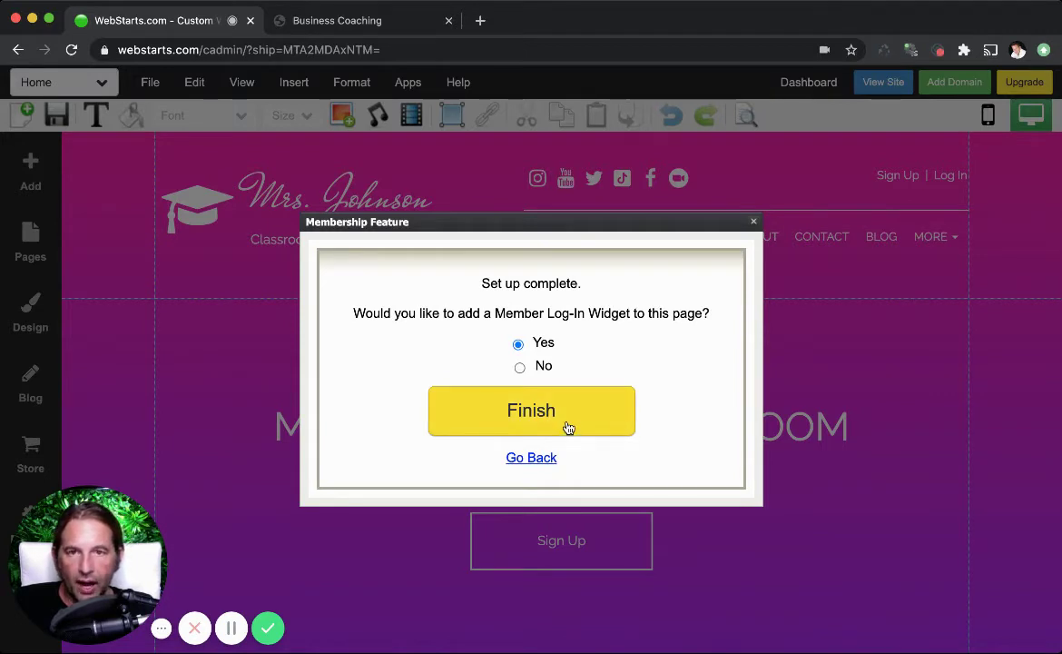
{"action": "left_click", "coordinate": [521, 368]}
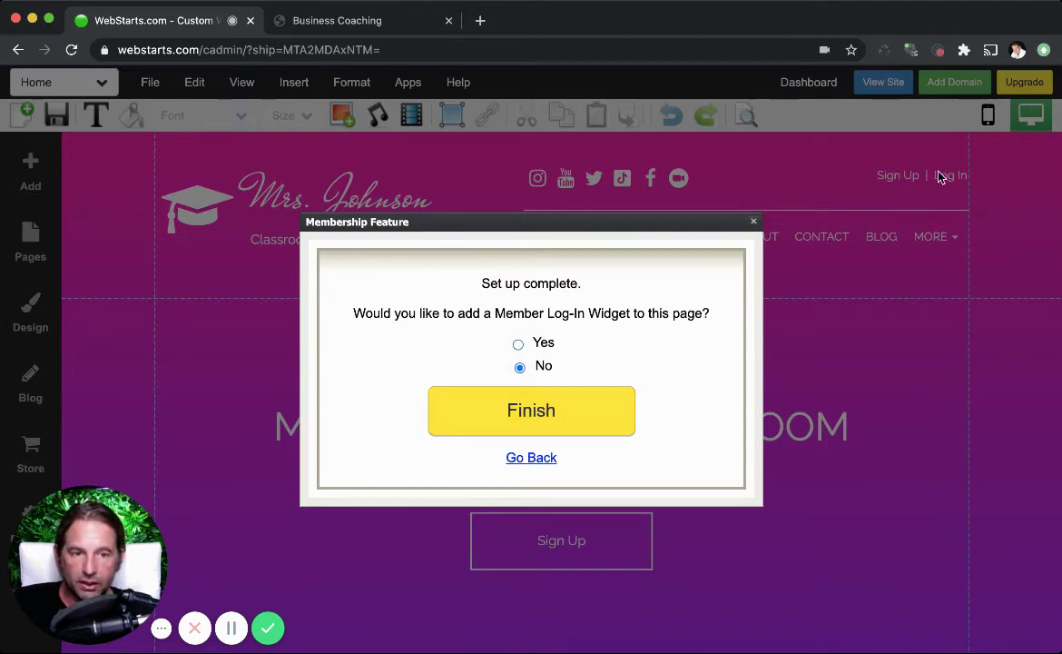
{"action": "left_click", "coordinate": [533, 420]}
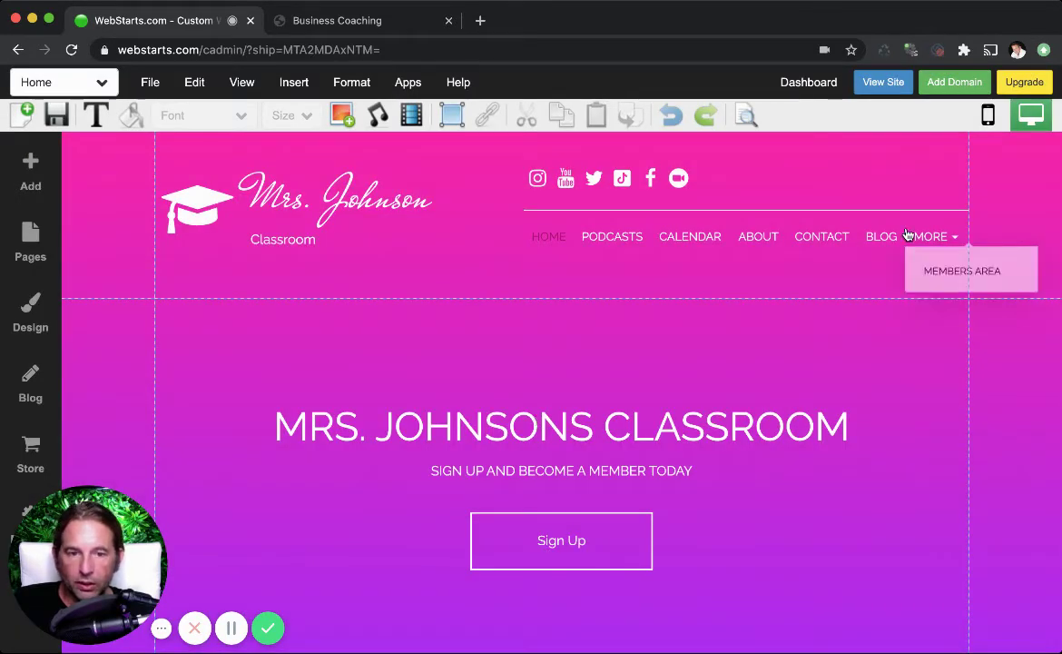
Rerun the Membership setup with Members Area as the members' home page, and add a Member Log-In Widget to the Home page.
{"action": "left_click", "coordinate": [50, 177]}
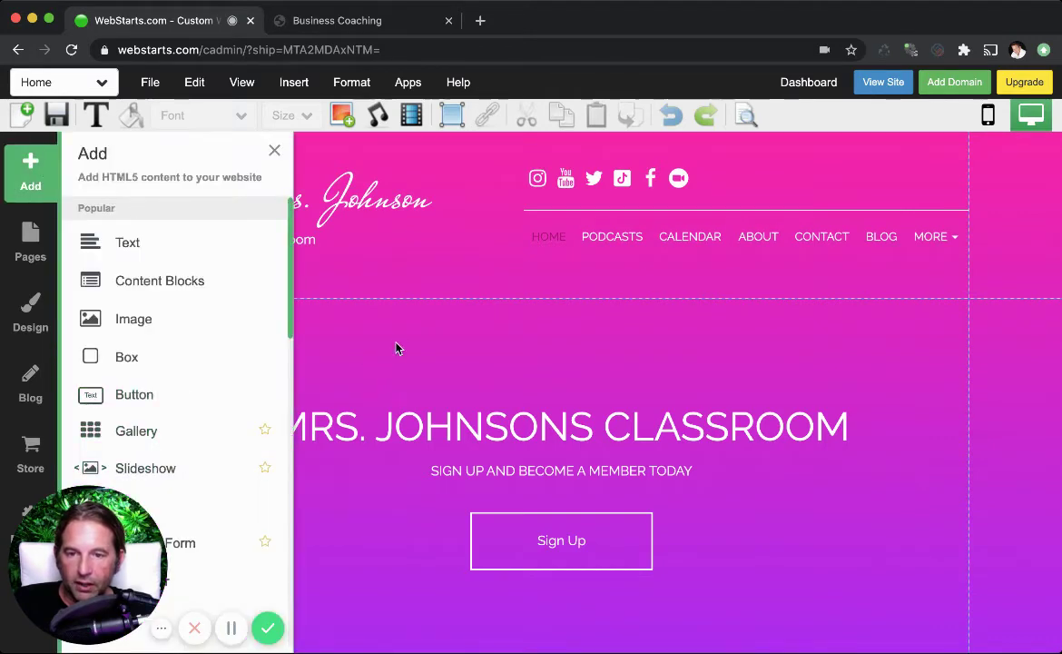
{"action": "scroll", "coordinate": [233, 410], "scroll_direction": "down", "scroll_amount": 10}
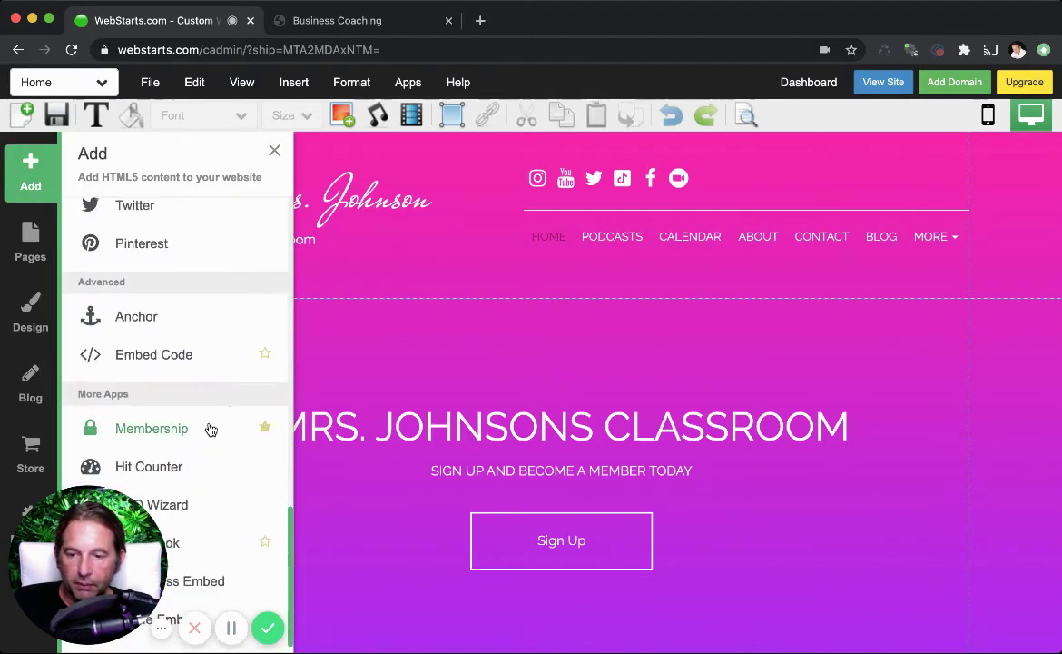
{"action": "left_click", "coordinate": [209, 429]}
{"action": "left_click", "coordinate": [537, 399]}
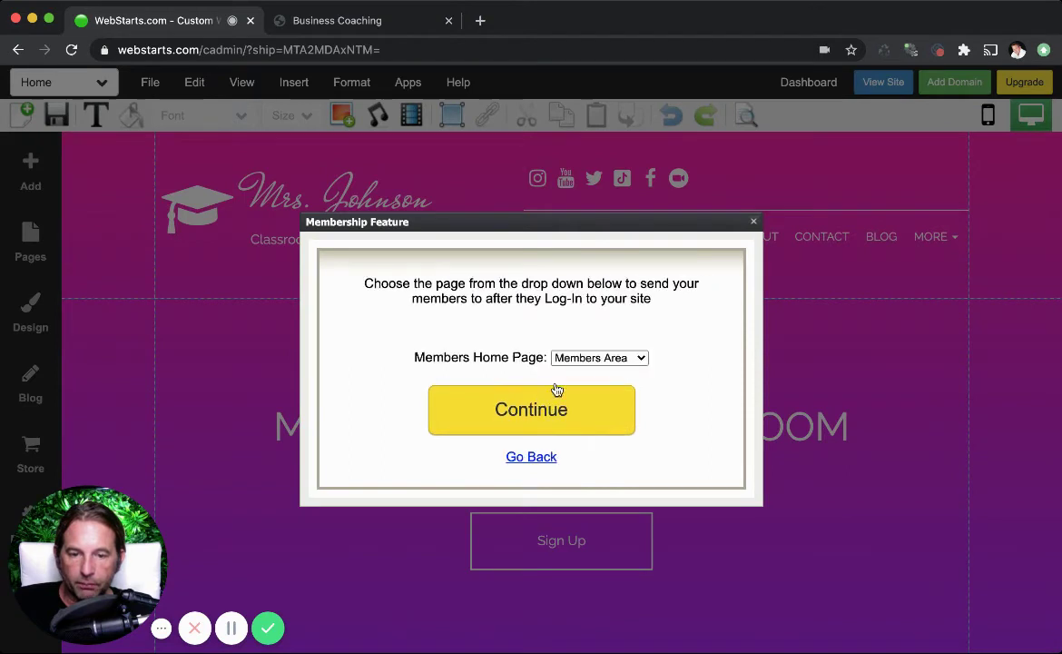
{"action": "left_click", "coordinate": [572, 413]}
{"action": "left_click", "coordinate": [517, 404]}
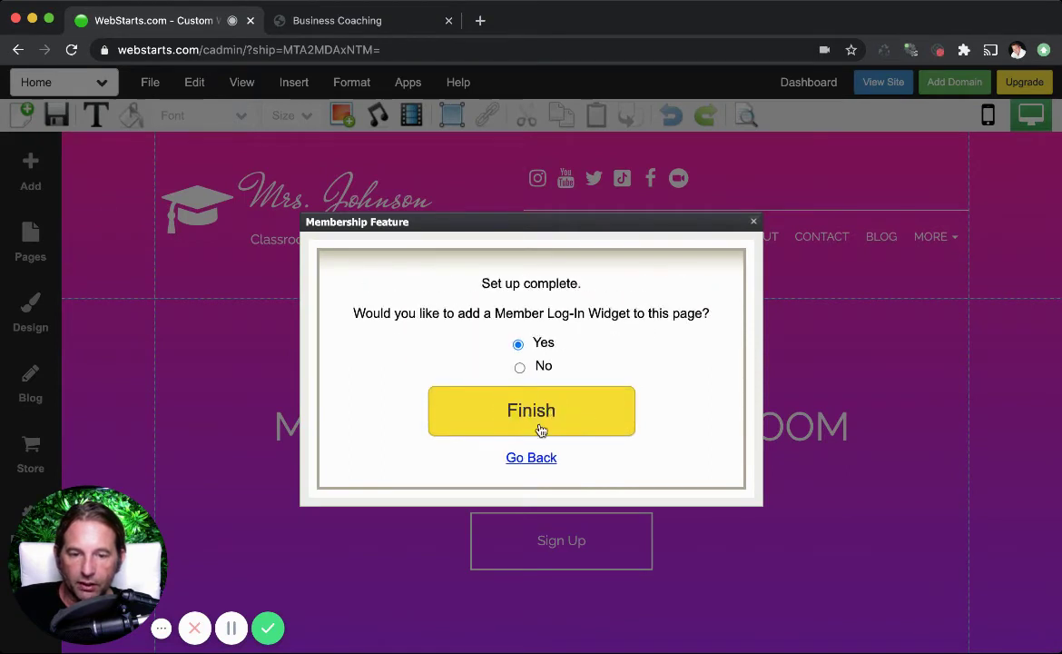
{"action": "left_click", "coordinate": [539, 411]}
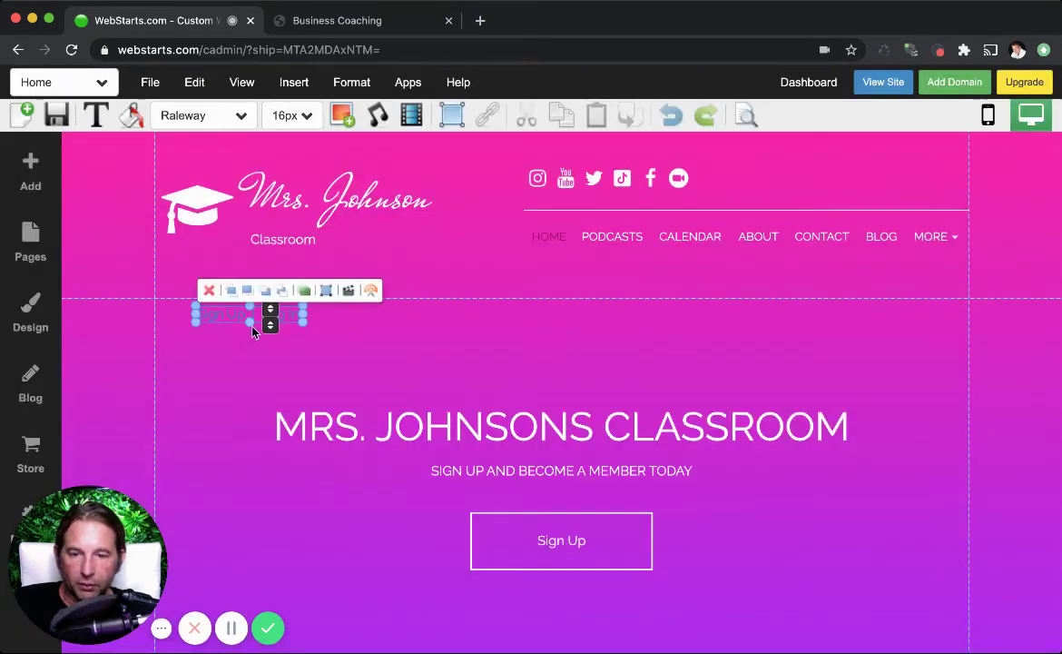
Move the Sign Up | Log In widget into the header beside the social icons and set its text color to white.
{"action": "left_click_drag", "start_coordinate": [227, 315], "coordinate": [885, 178]}
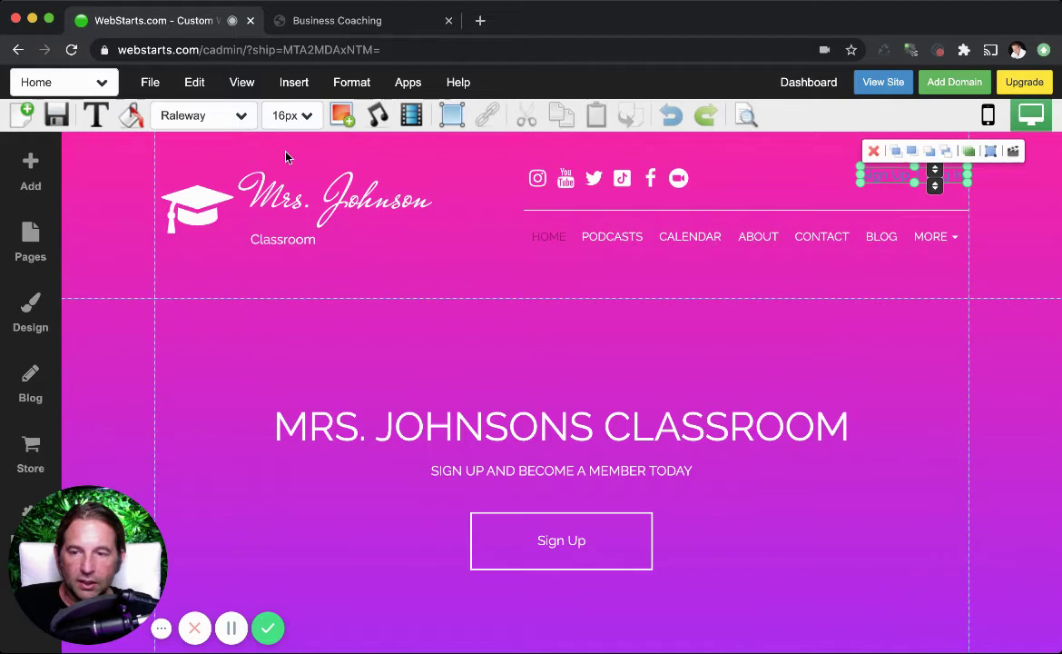
{"action": "left_click", "coordinate": [131, 116]}
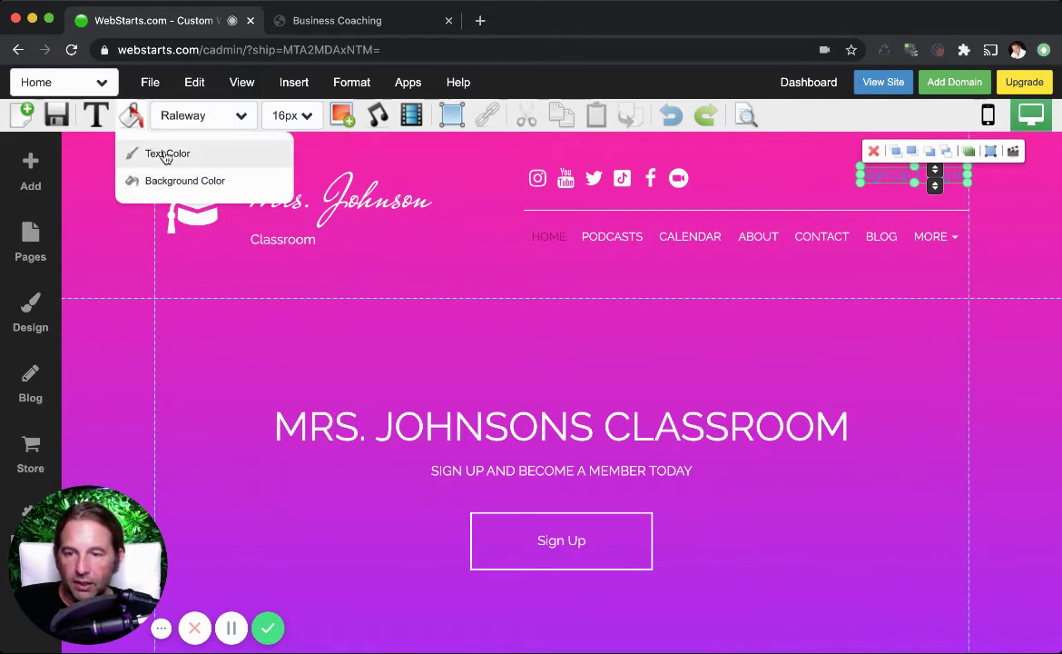
{"action": "left_click", "coordinate": [160, 154]}
{"action": "left_click", "coordinate": [316, 302]}
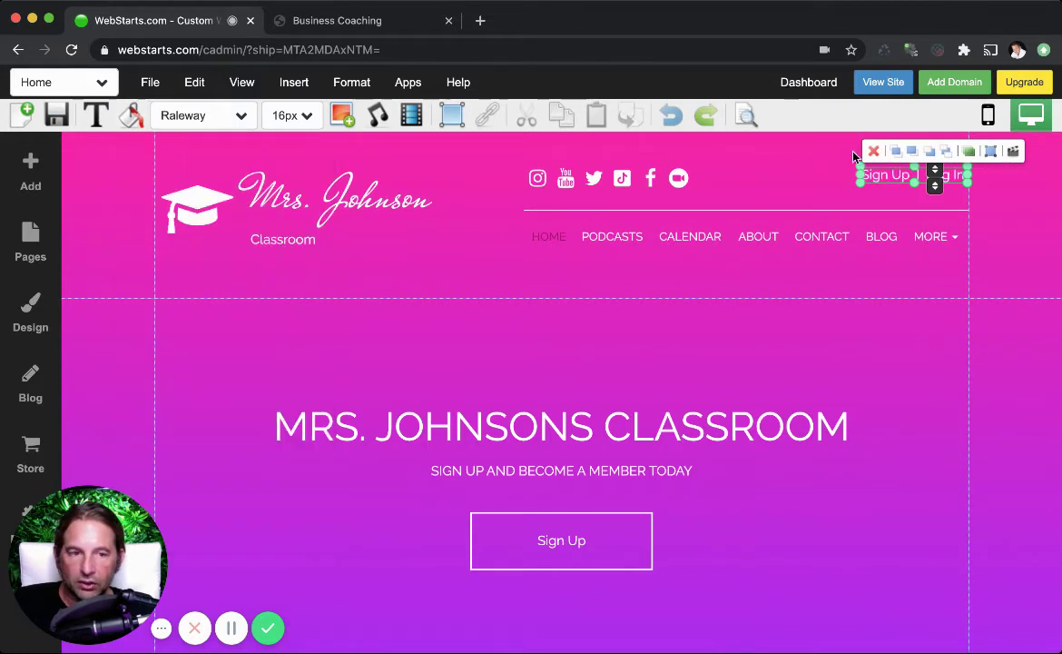
{"action": "left_click", "coordinate": [849, 135]}
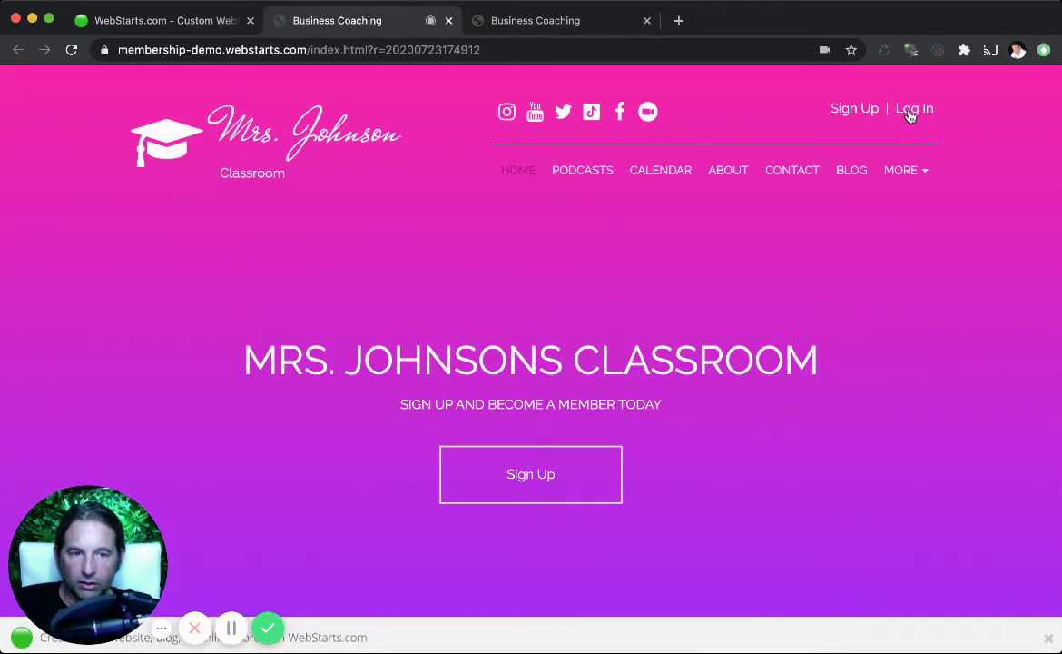
Open and close the Log In and Sign Up forms from the published site's header.
{"action": "left_click", "coordinate": [910, 110]}
{"action": "left_click", "coordinate": [741, 226]}
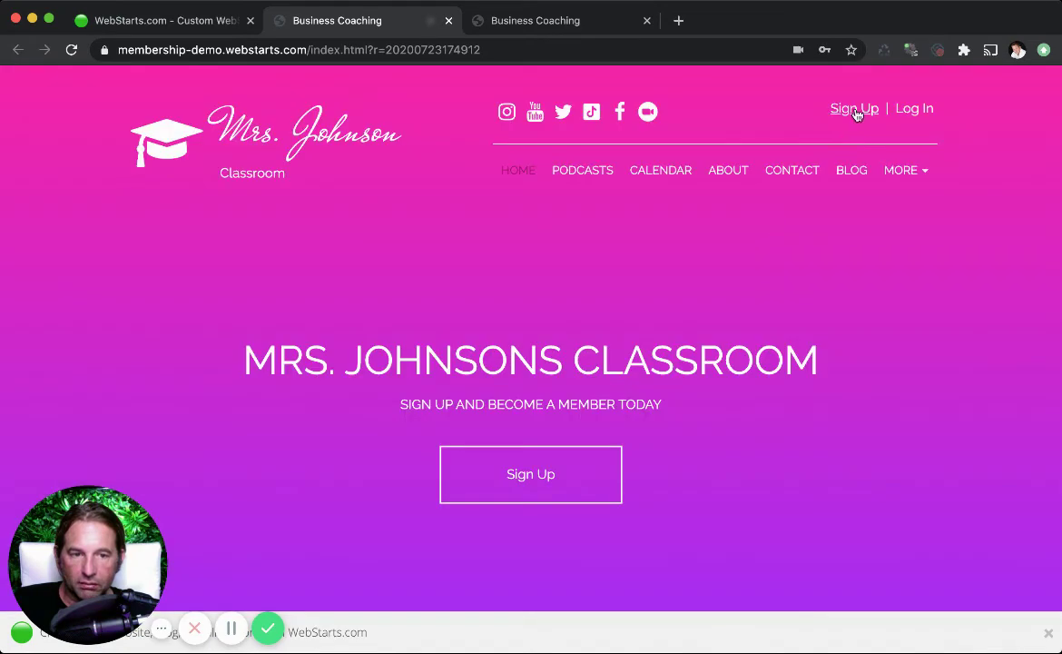
{"action": "left_click", "coordinate": [854, 109]}
{"action": "left_click", "coordinate": [741, 227]}
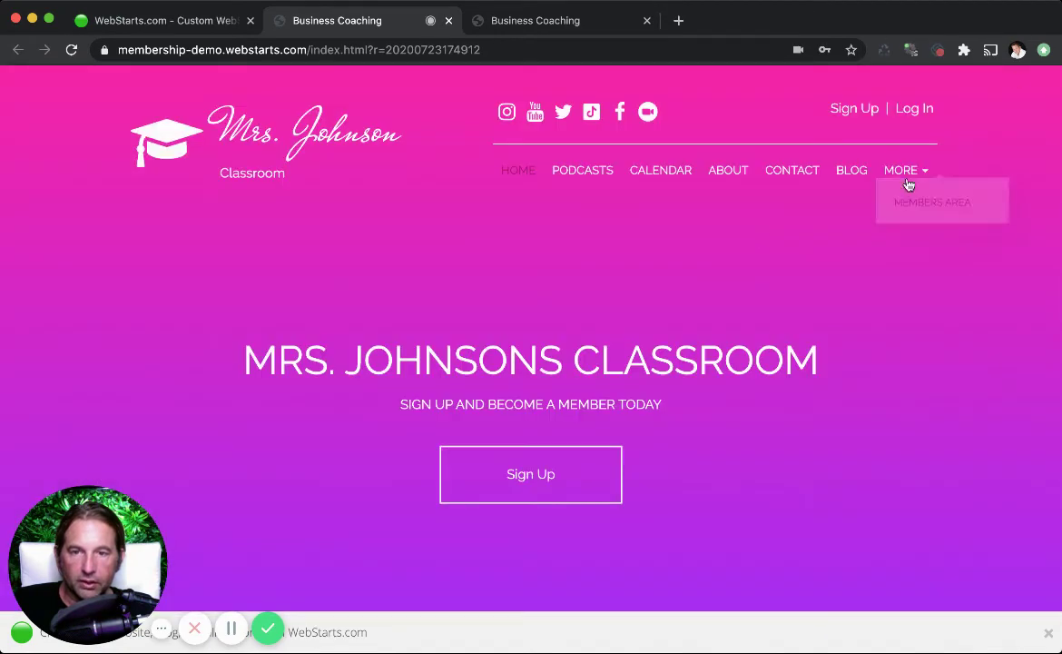
Test visitor access to the published Podcasts, Members Area, Home and Blog pages, and close the preview tabs.
{"action": "left_click", "coordinate": [585, 169]}
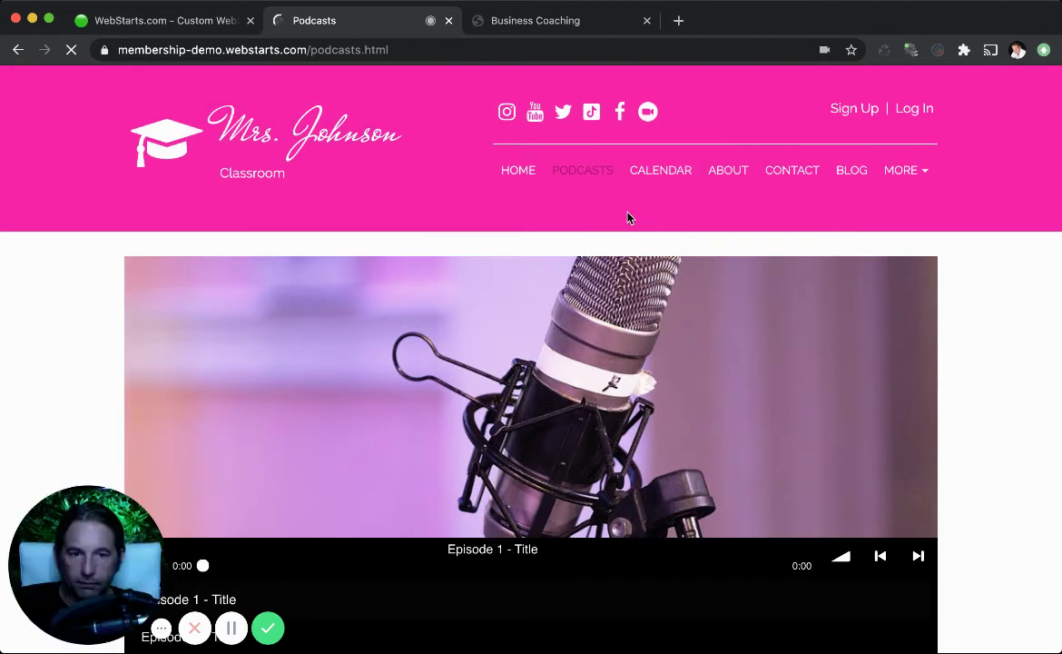
{"action": "mouse_move", "coordinate": [904, 173]}
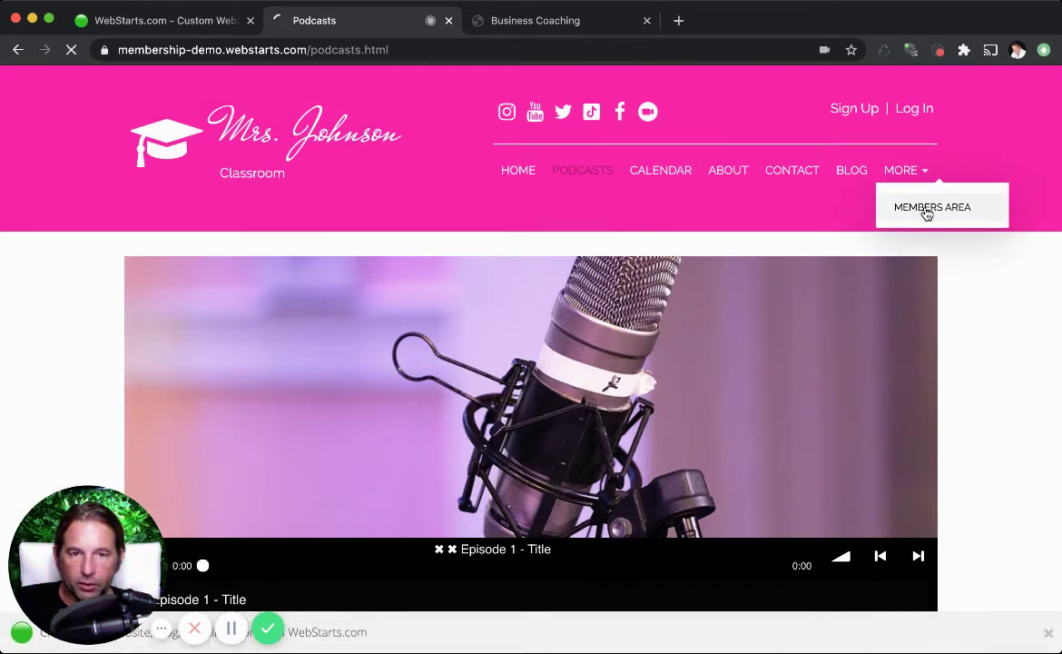
{"action": "left_click", "coordinate": [924, 210]}
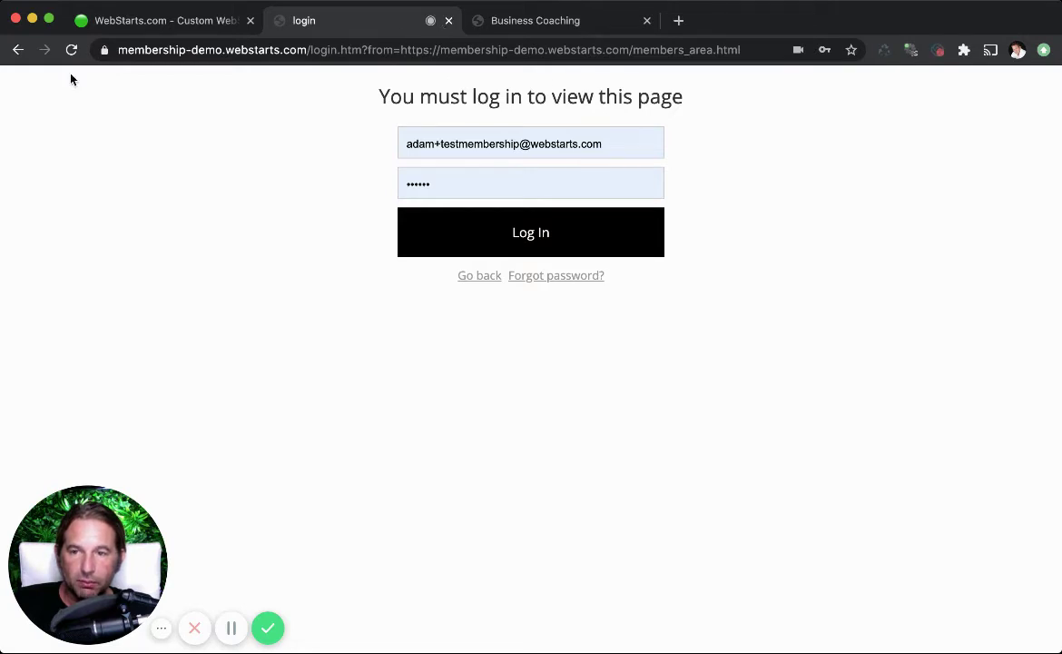
{"action": "left_click", "coordinate": [18, 49]}
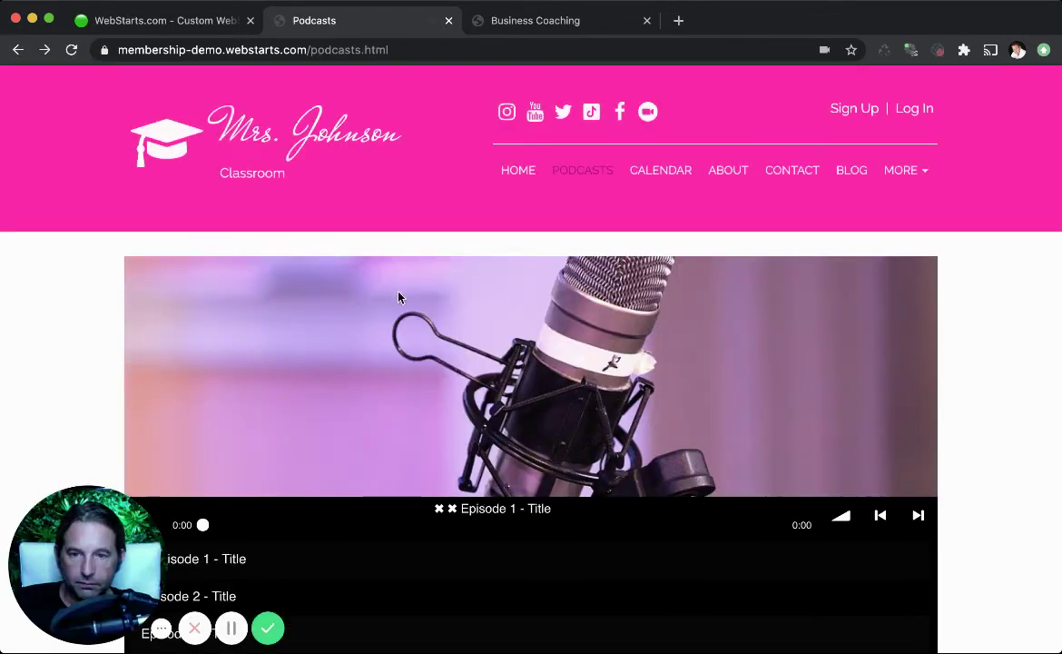
{"action": "left_click", "coordinate": [518, 170]}
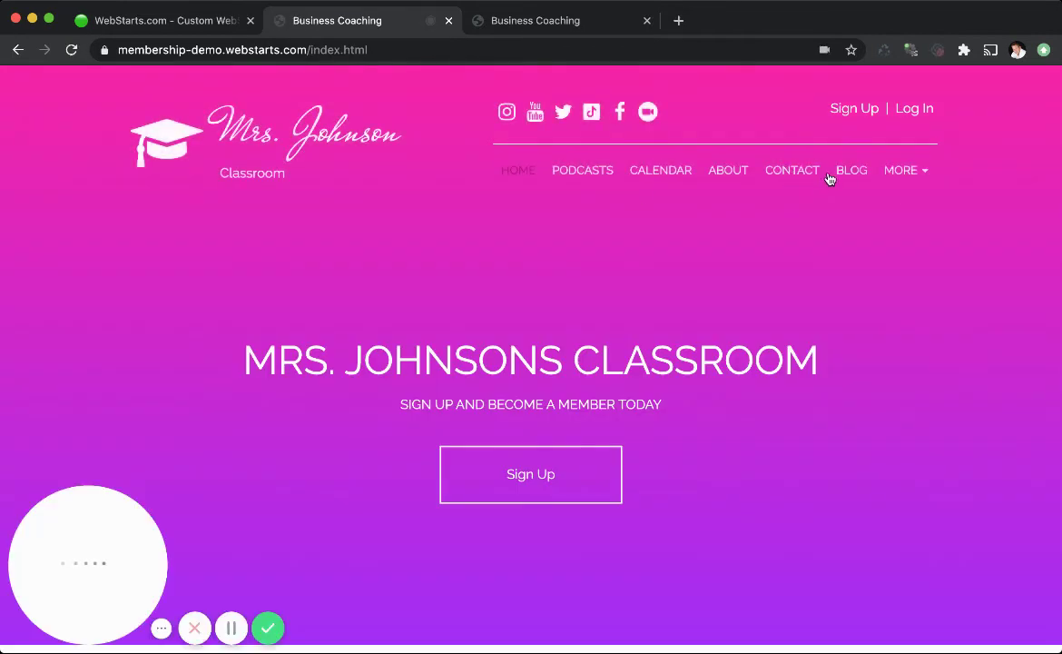
{"action": "left_click", "coordinate": [848, 173]}
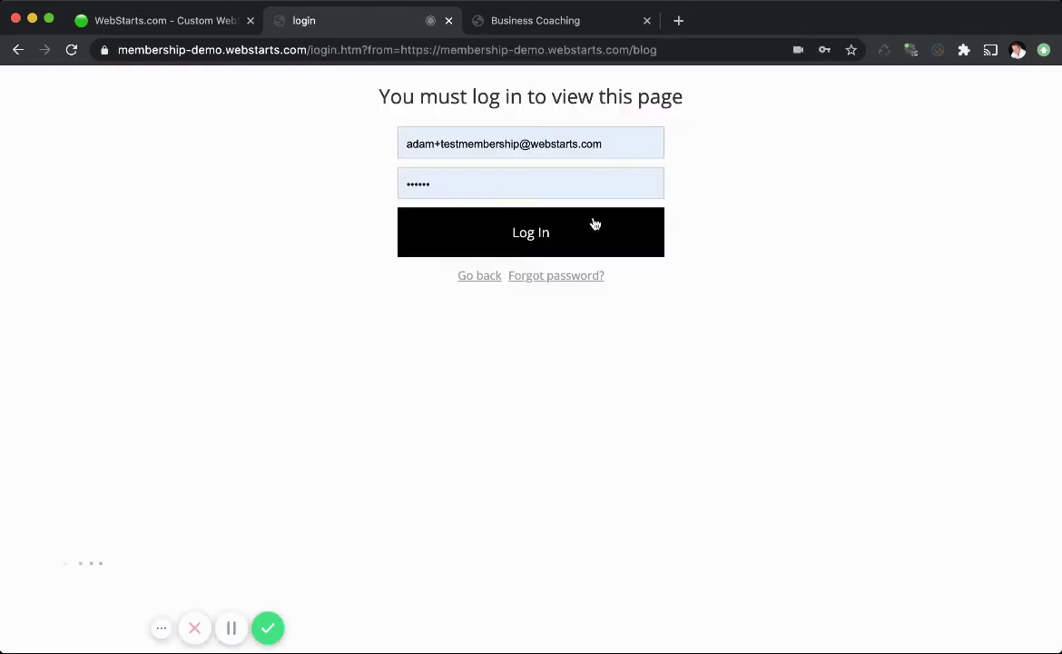
{"action": "left_click", "coordinate": [18, 49]}
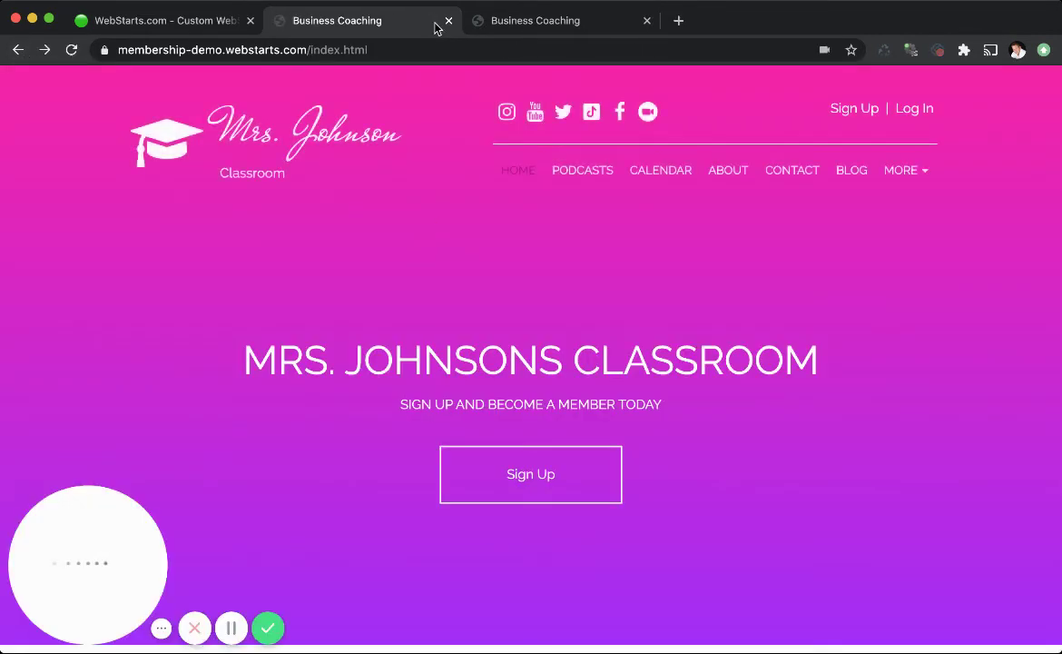
{"action": "mouse_move", "coordinate": [919, 174]}
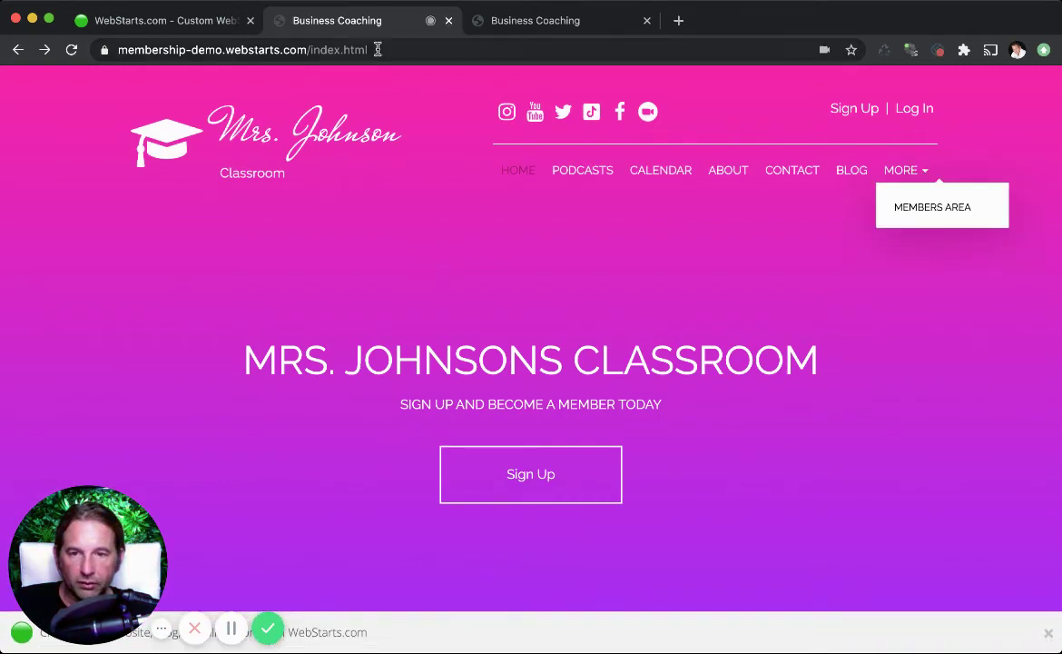
{"action": "left_click", "coordinate": [448, 20]}
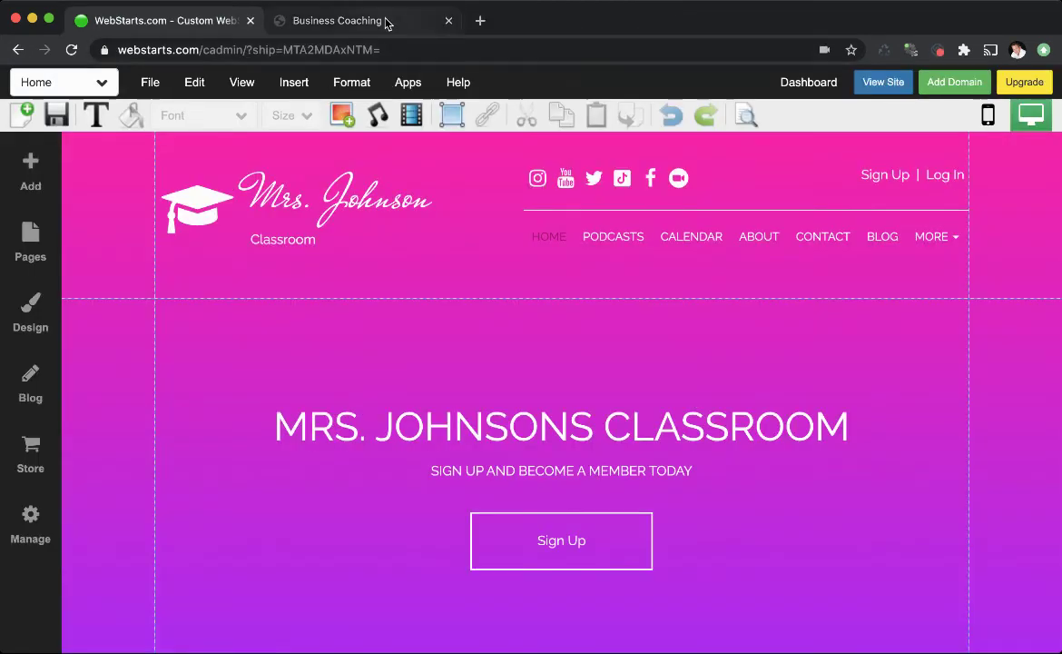
{"action": "left_click", "coordinate": [449, 20]}
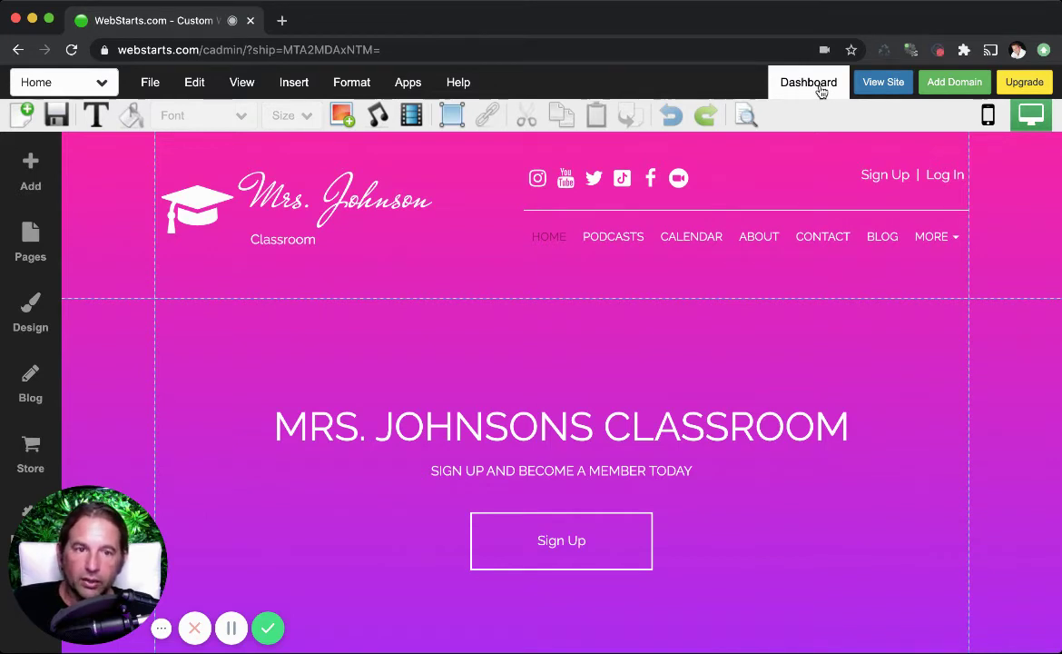
Open the Site Members management page from the Dashboard, and open and close the site's e-mail address editing form.
{"action": "left_click", "coordinate": [822, 90]}
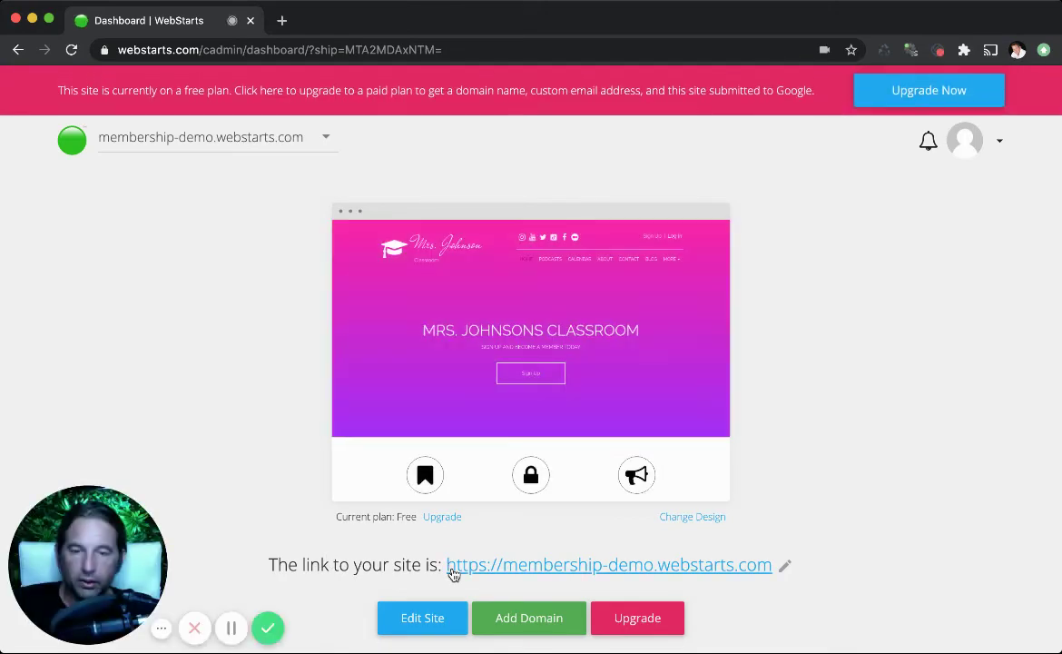
{"action": "scroll", "coordinate": [454, 574], "scroll_direction": "down", "scroll_amount": 10}
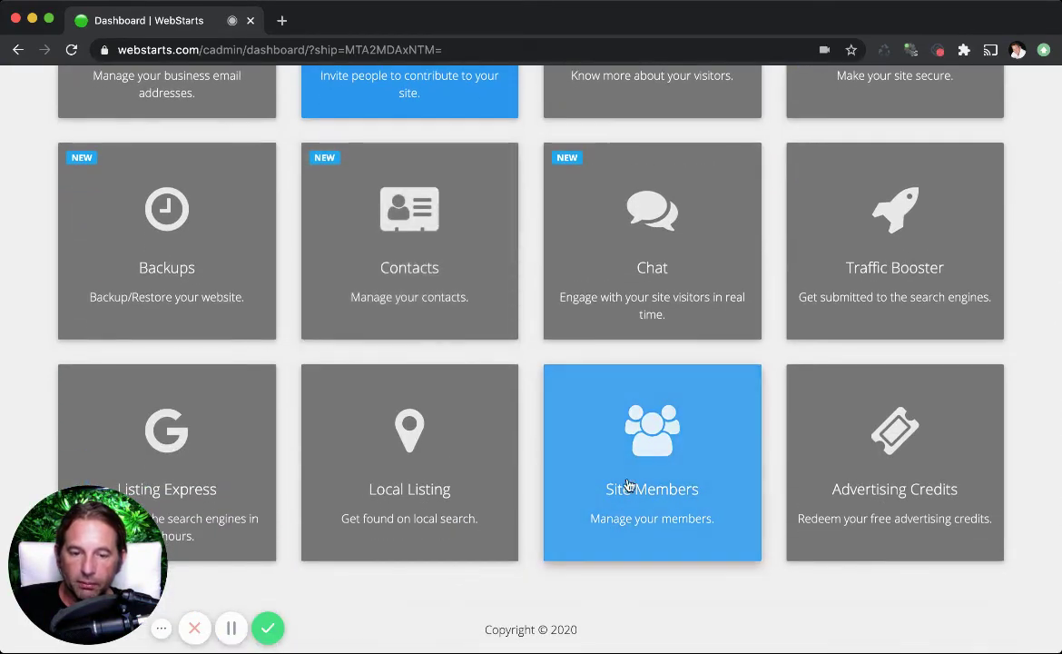
{"action": "left_click", "coordinate": [633, 484]}
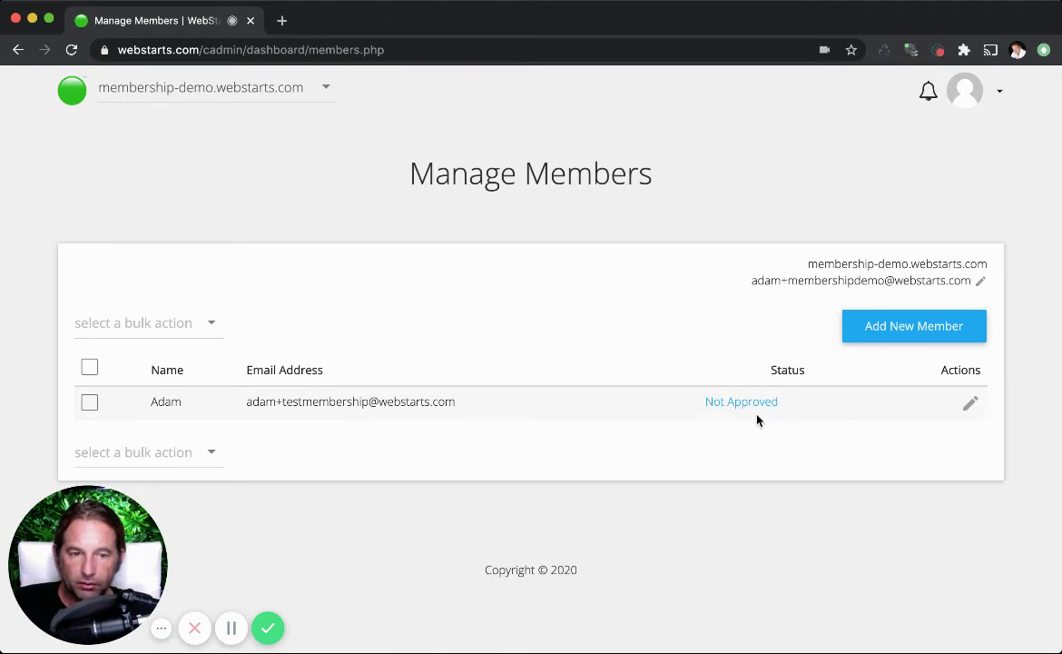
{"action": "left_click", "coordinate": [982, 283]}
{"action": "left_click", "coordinate": [635, 295]}
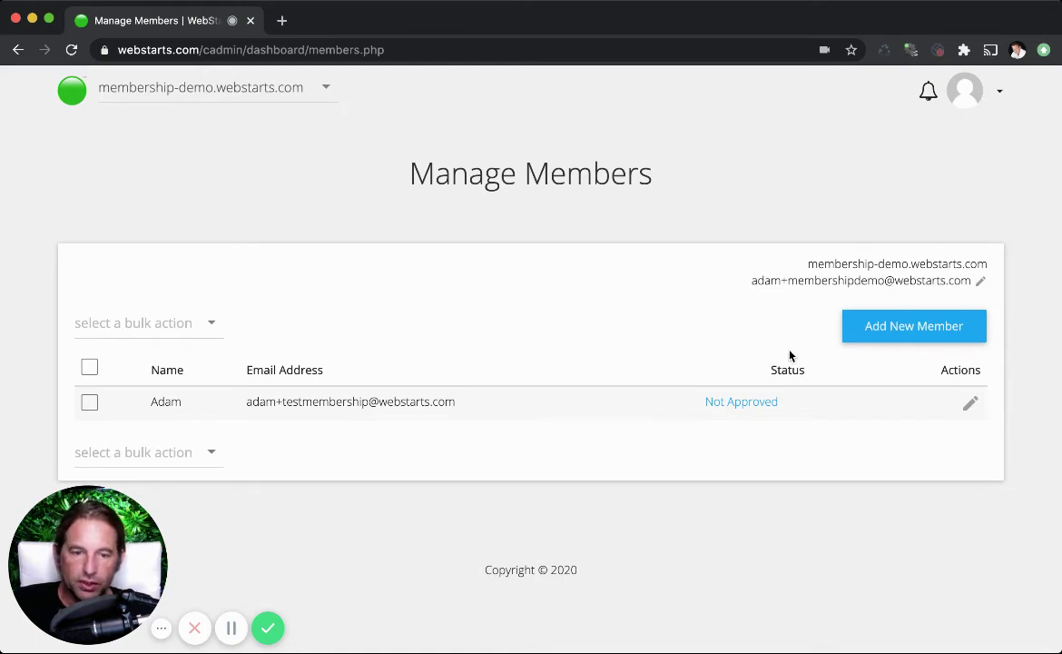
Inspect the listed member's editable details in the Edit Member form and close it.
{"action": "left_click", "coordinate": [972, 405]}
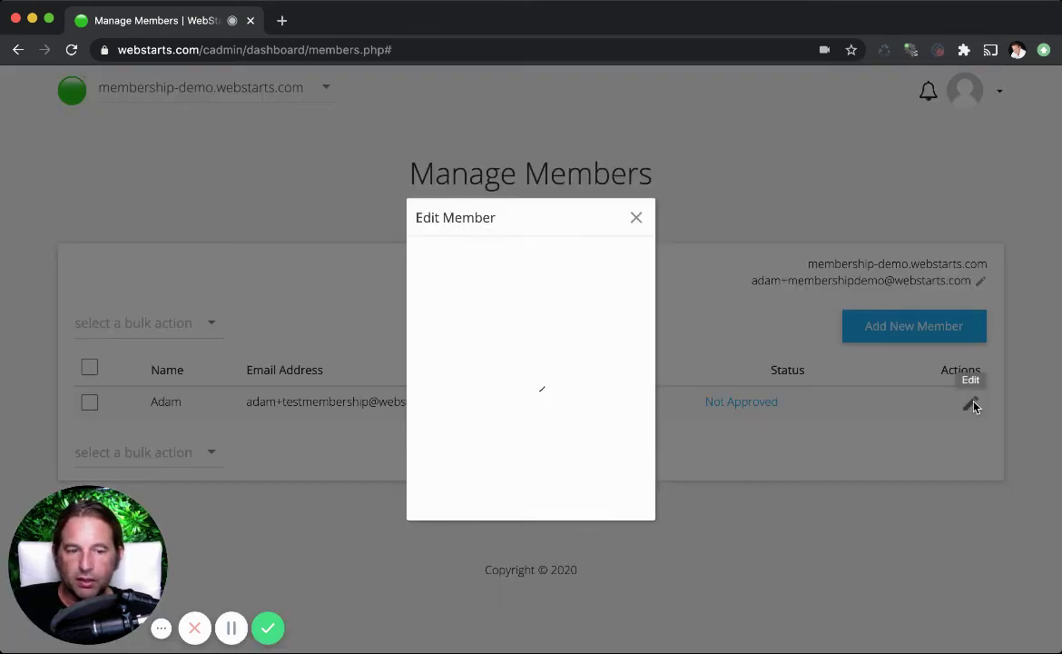
{"action": "left_click", "coordinate": [636, 252]}
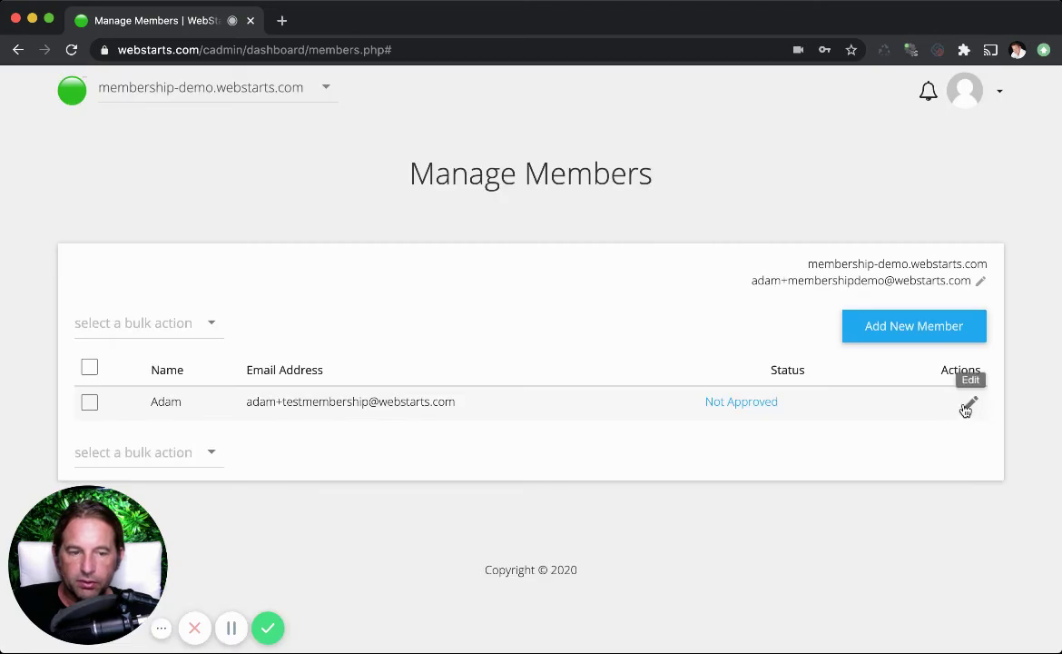
{"action": "left_click", "coordinate": [970, 405]}
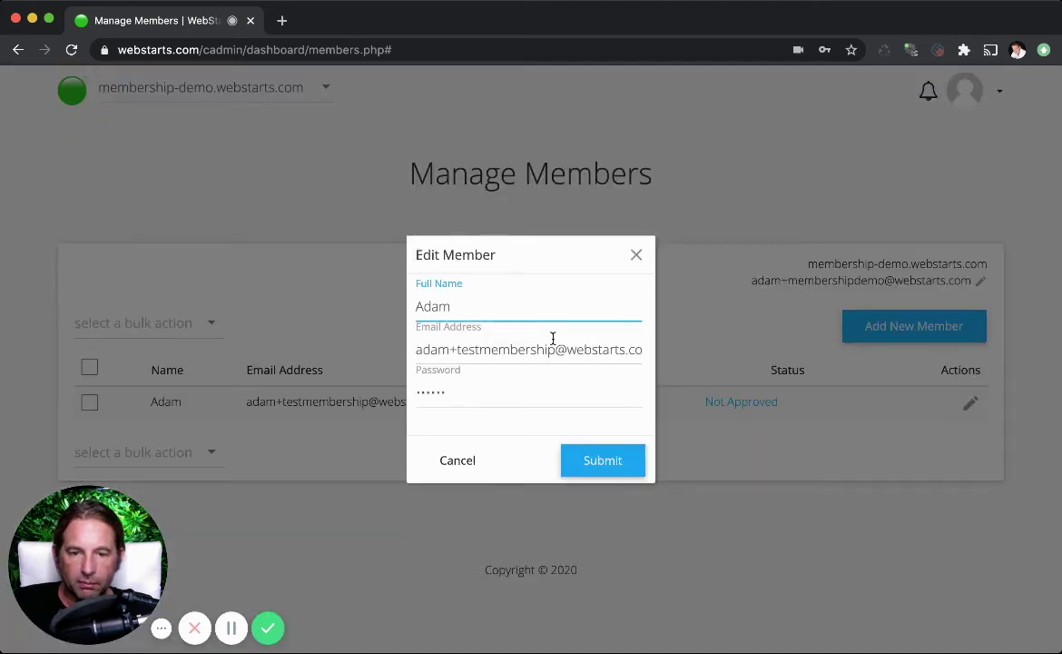
{"action": "left_click", "coordinate": [552, 343]}
{"action": "left_click", "coordinate": [636, 256]}
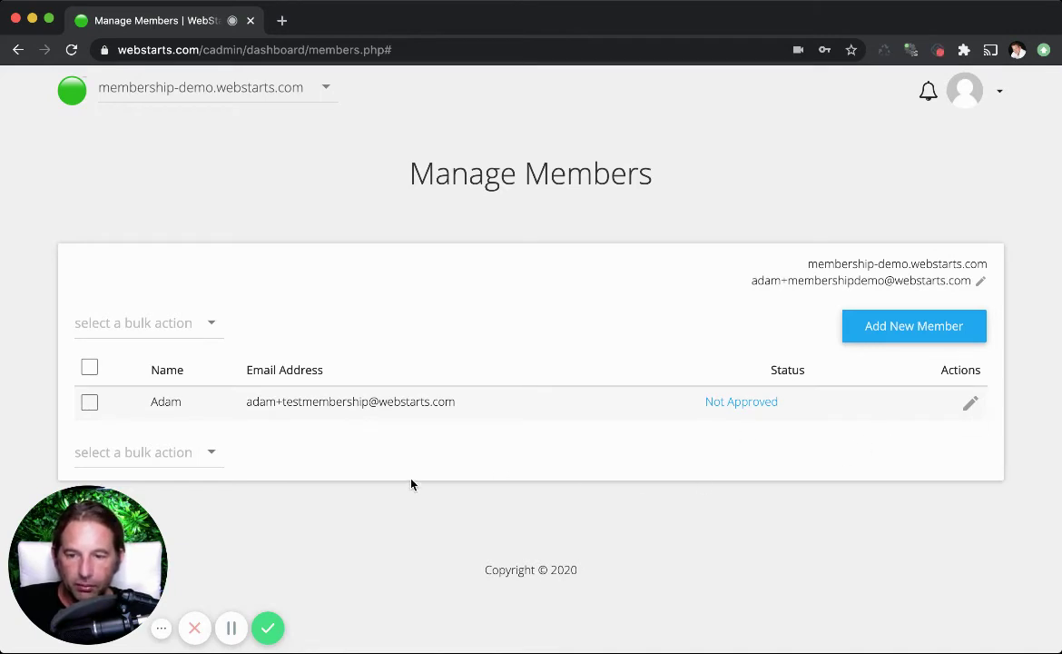
Select all members in the list and view the available bulk actions.
{"action": "left_click", "coordinate": [90, 367]}
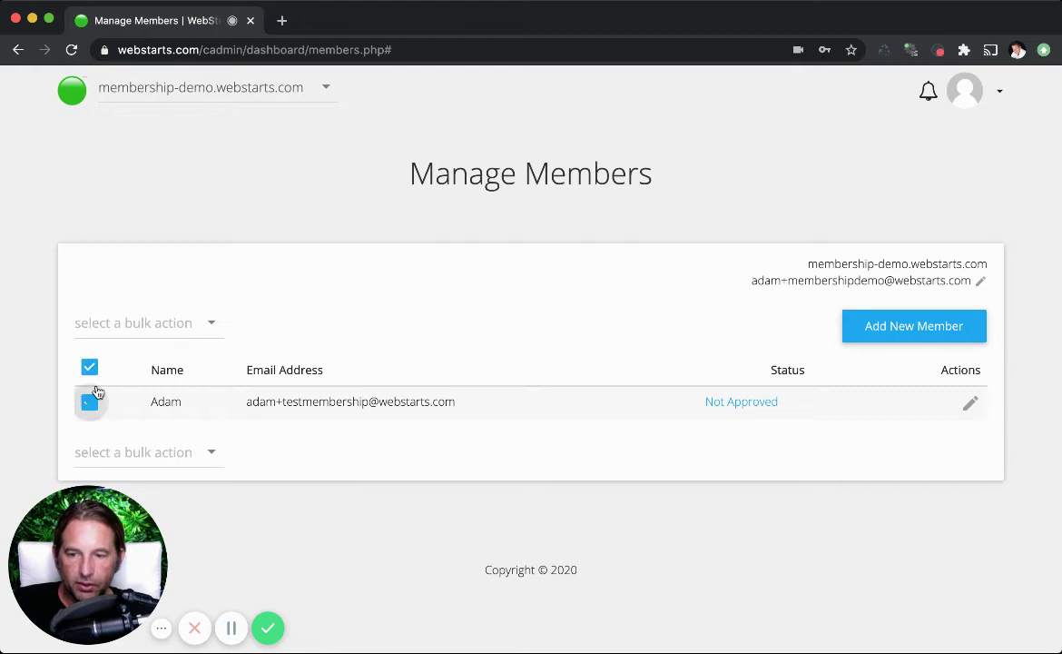
{"action": "left_click", "coordinate": [161, 327]}
{"action": "left_click", "coordinate": [319, 327]}
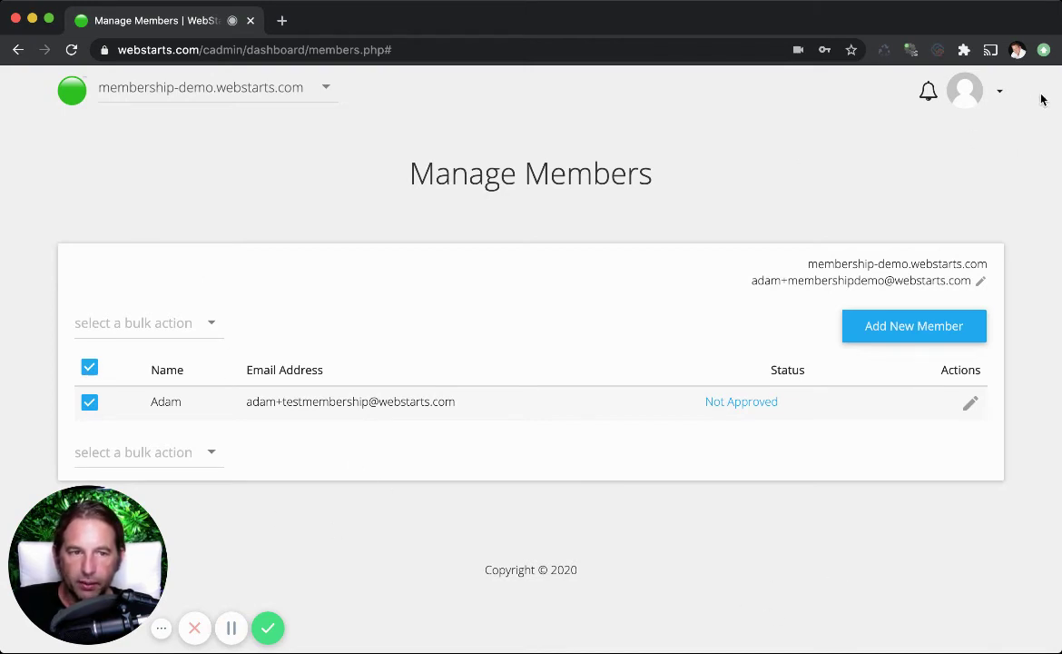
Return to the Dashboard and reopen the classroom site for editing.
{"action": "left_click", "coordinate": [1001, 93]}
{"action": "left_click", "coordinate": [965, 132]}
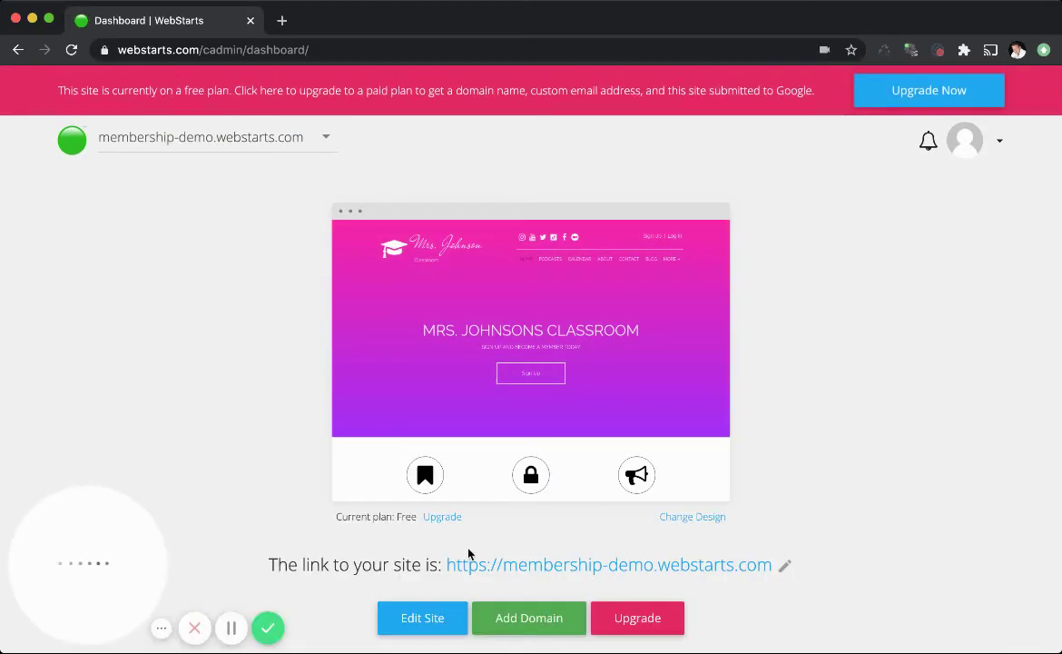
{"action": "mouse_move", "coordinate": [536, 392]}
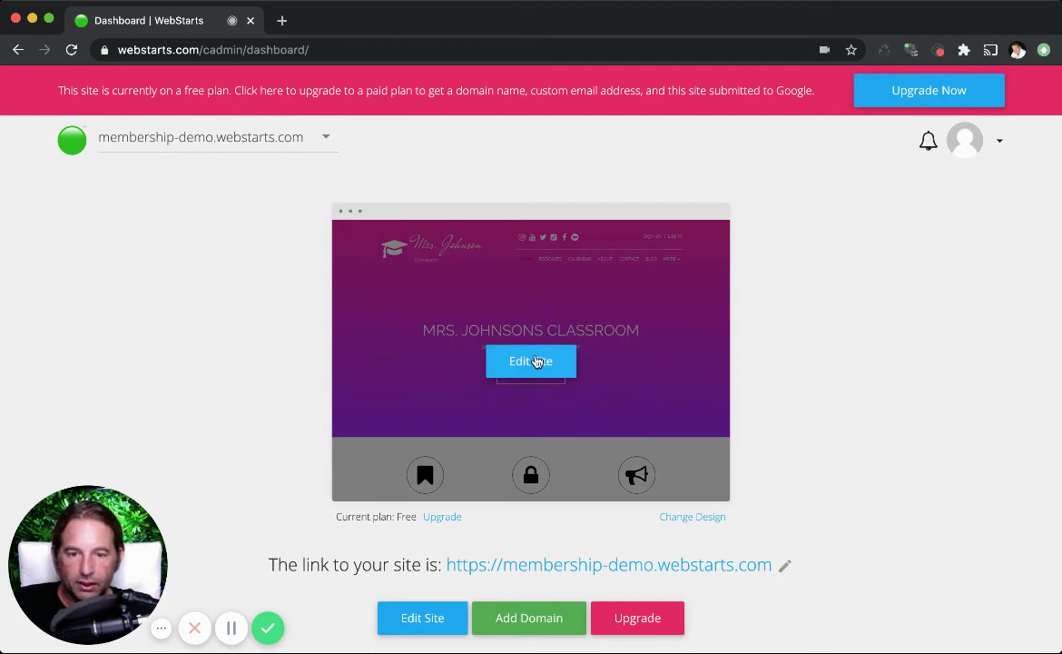
{"action": "left_click", "coordinate": [537, 361]}
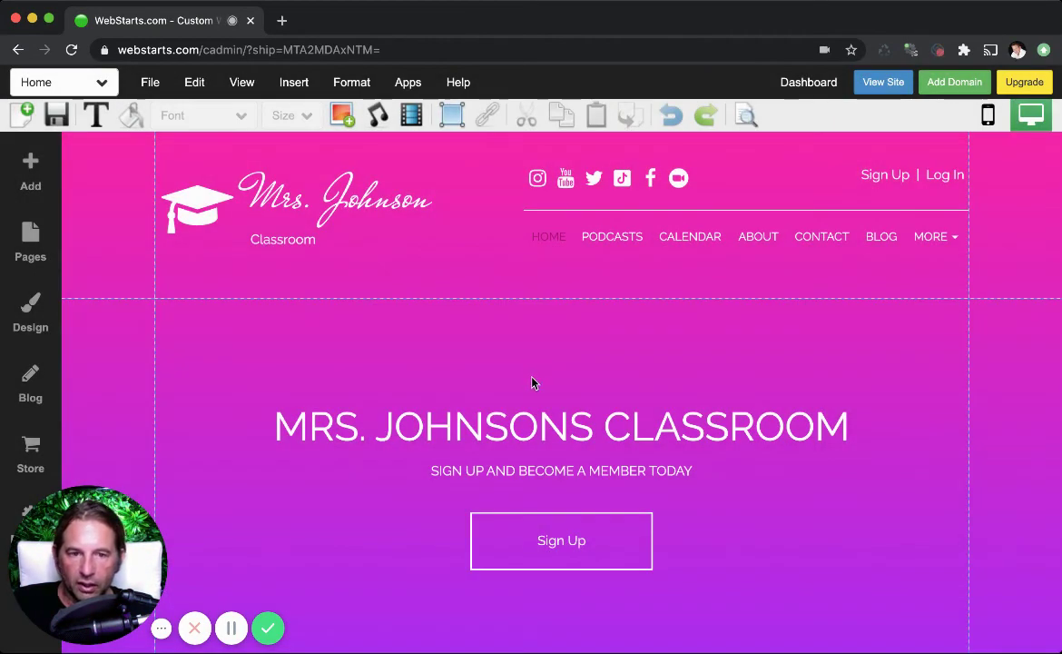
Start a new Social Bar for the Home page and add a Zoom icon to its list.
{"action": "left_click", "coordinate": [640, 183]}
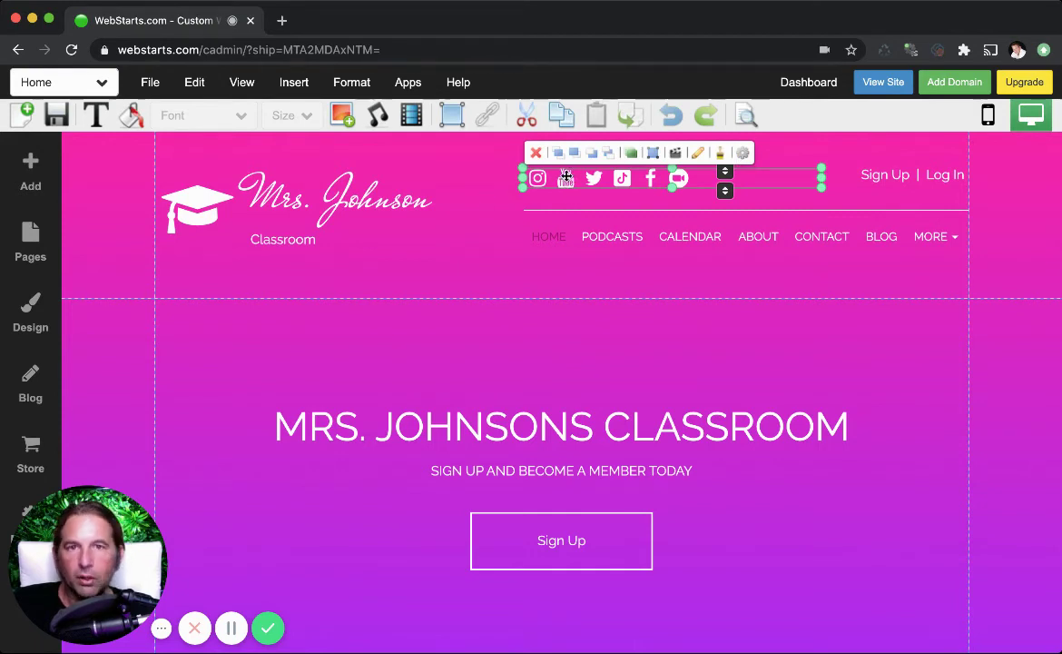
{"action": "left_click", "coordinate": [25, 172]}
{"action": "scroll", "coordinate": [181, 408], "scroll_direction": "down", "scroll_amount": 10}
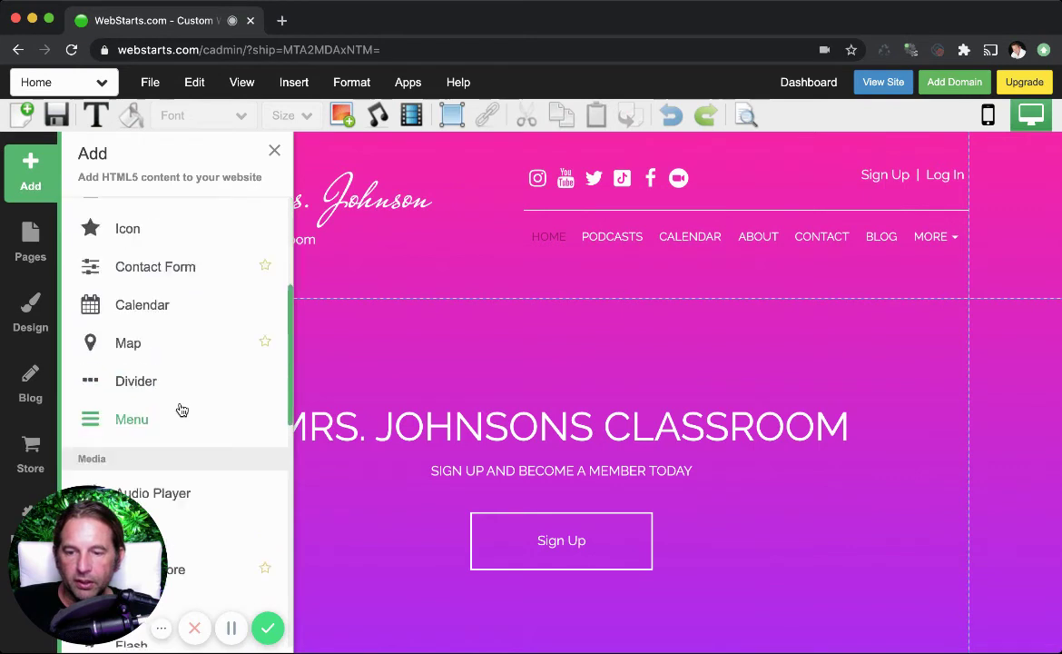
{"action": "scroll", "coordinate": [181, 409], "scroll_direction": "down", "scroll_amount": 2}
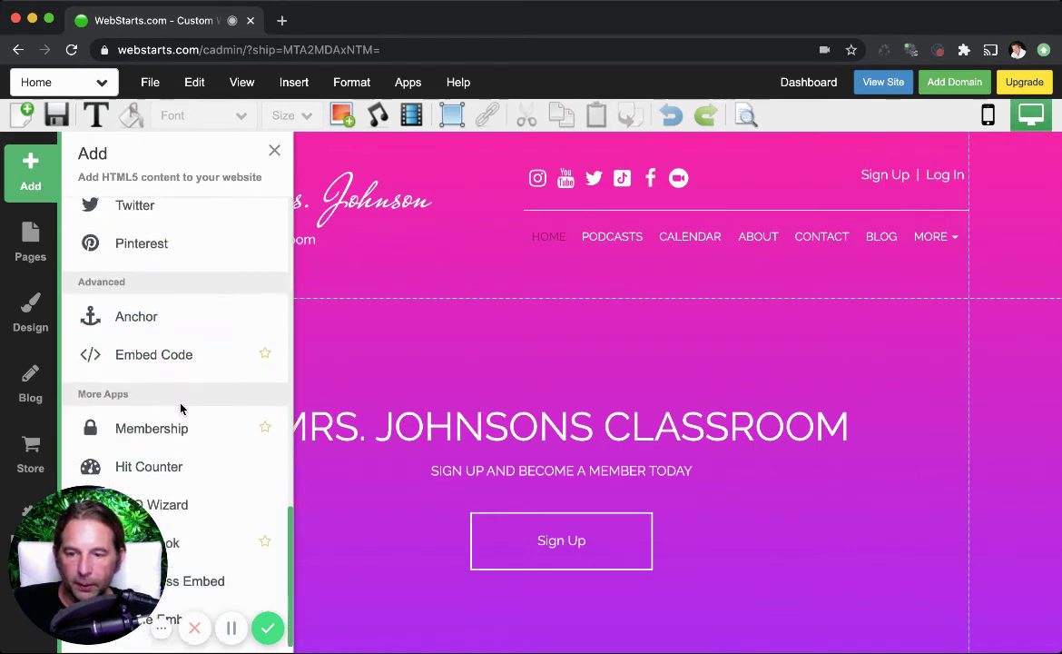
{"action": "scroll", "coordinate": [218, 439], "scroll_direction": "up", "scroll_amount": 7}
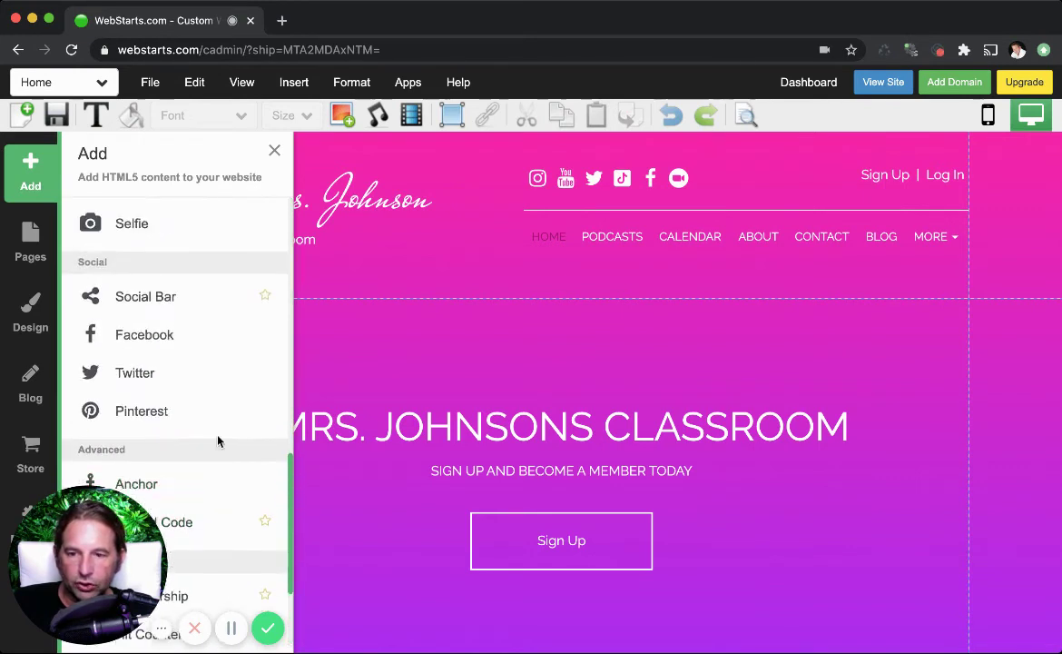
{"action": "left_click", "coordinate": [187, 386]}
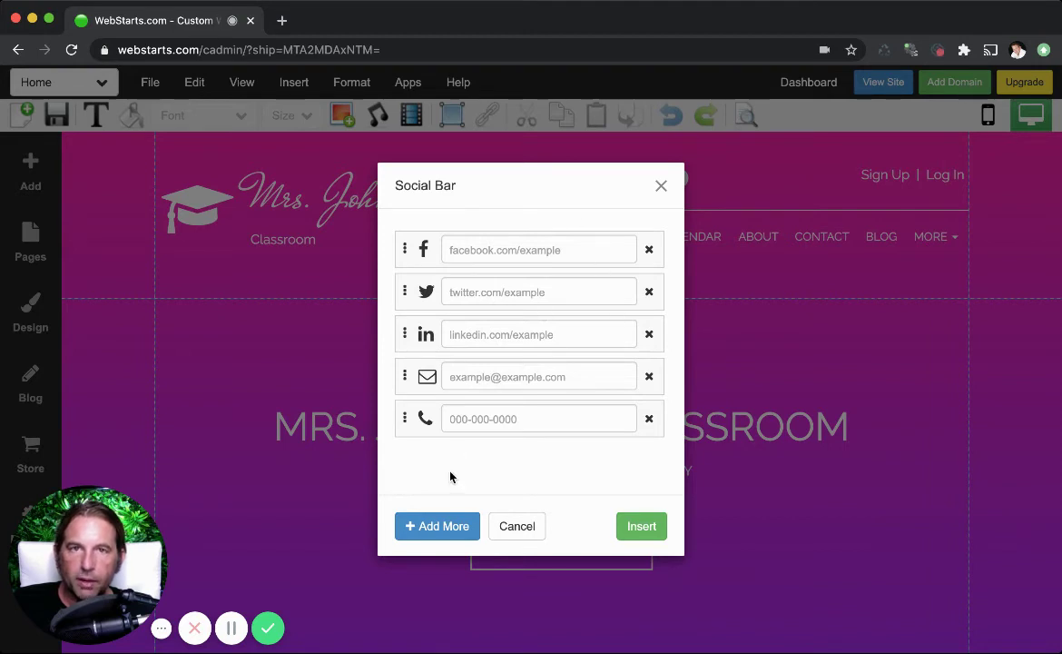
{"action": "left_click", "coordinate": [444, 530]}
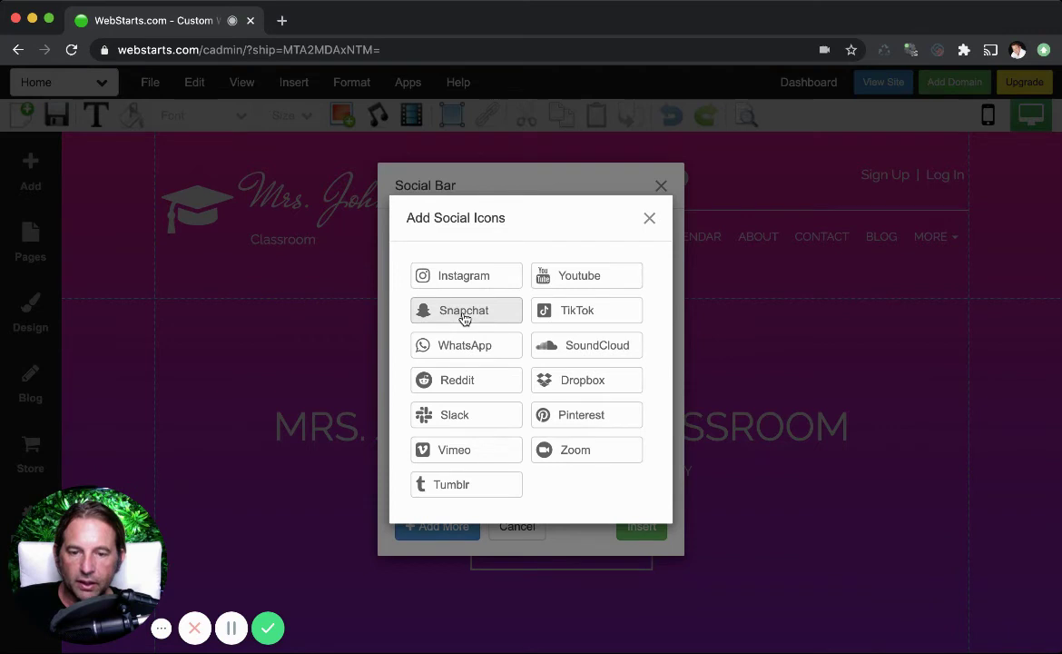
{"action": "left_click", "coordinate": [572, 452]}
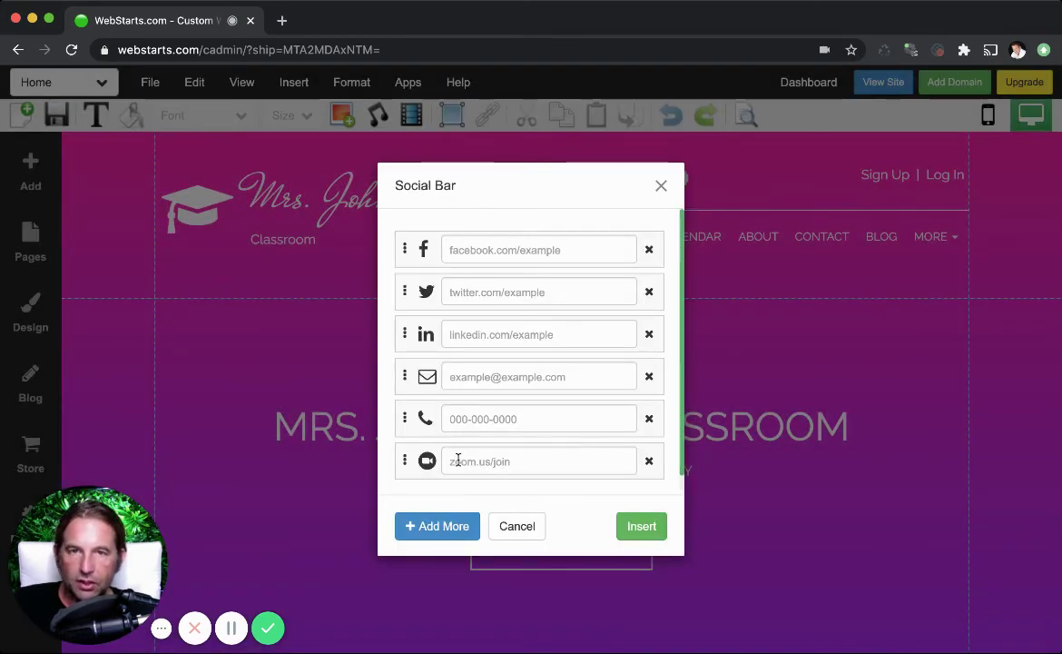
Move the Zoom entry to the first place in the Social Bar list and remove the phone, e-mail and LinkedIn entries.
{"action": "left_click_drag", "start_coordinate": [405, 460], "coordinate": [442, 239]}
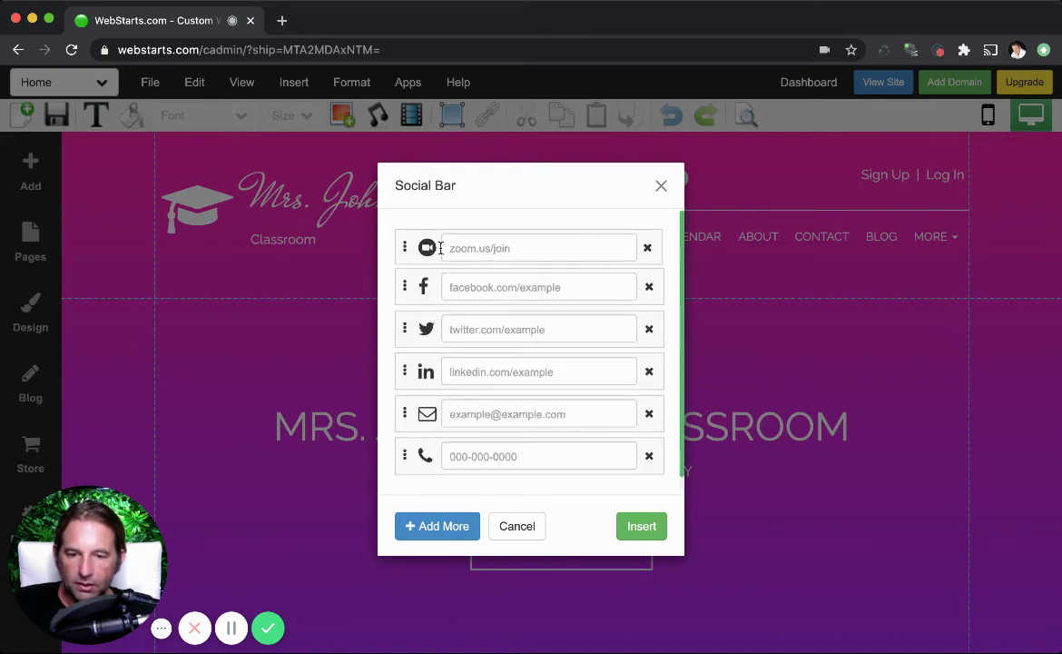
{"action": "left_click", "coordinate": [649, 451]}
{"action": "left_click", "coordinate": [648, 408]}
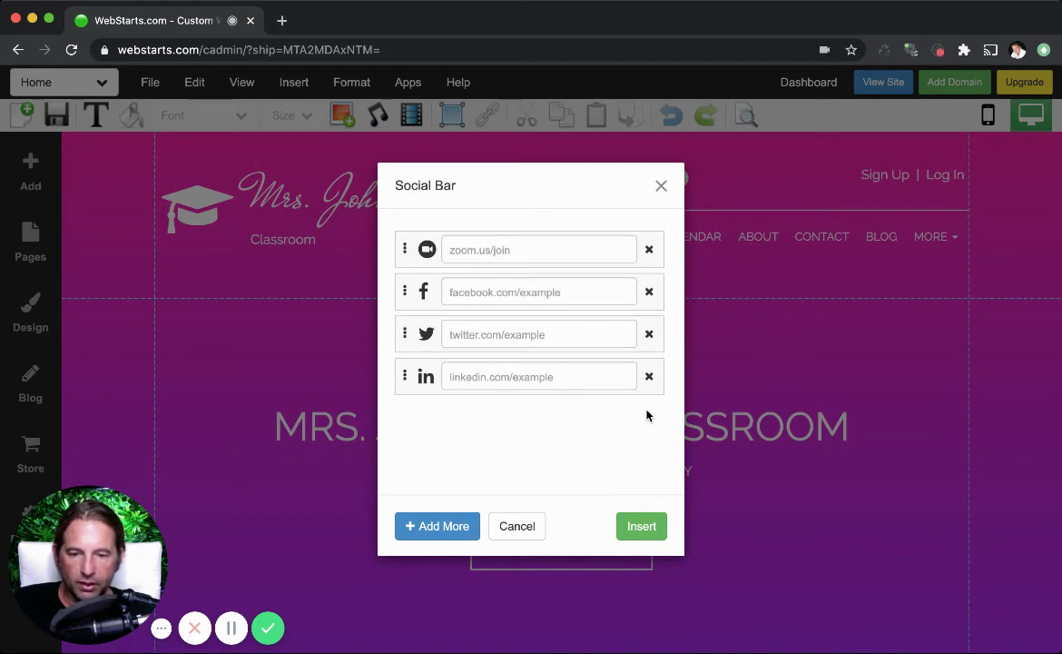
{"action": "left_click", "coordinate": [650, 375]}
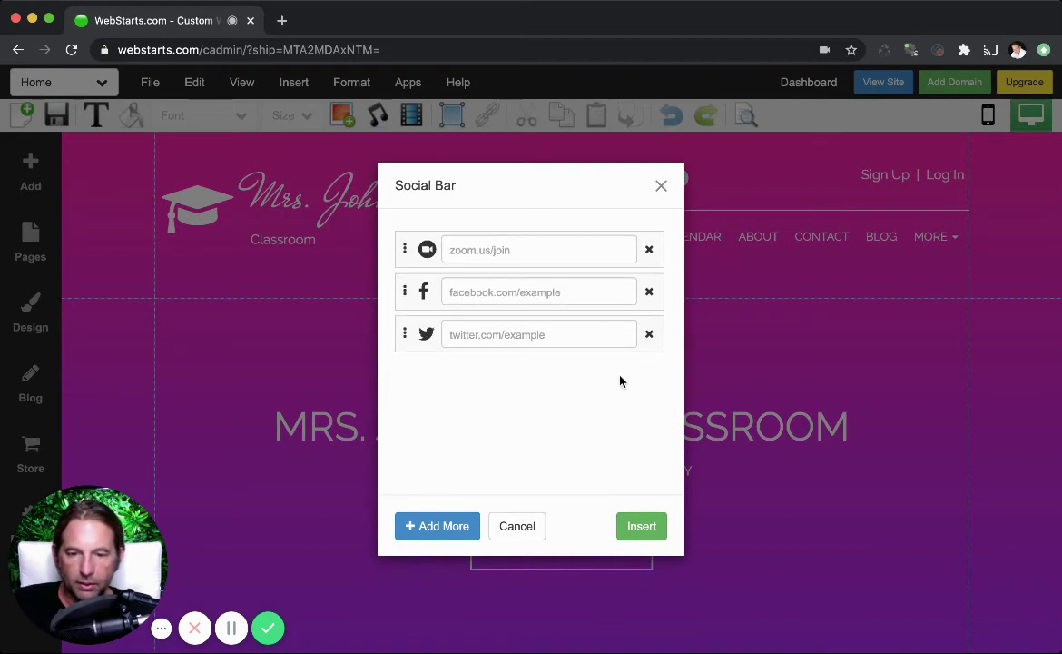
Enter zoom.us/join as the Zoom entry's link, and cancel the new Social Bar without inserting it.
{"action": "left_click", "coordinate": [595, 250]}
{"action": "type", "text": "zoo"}
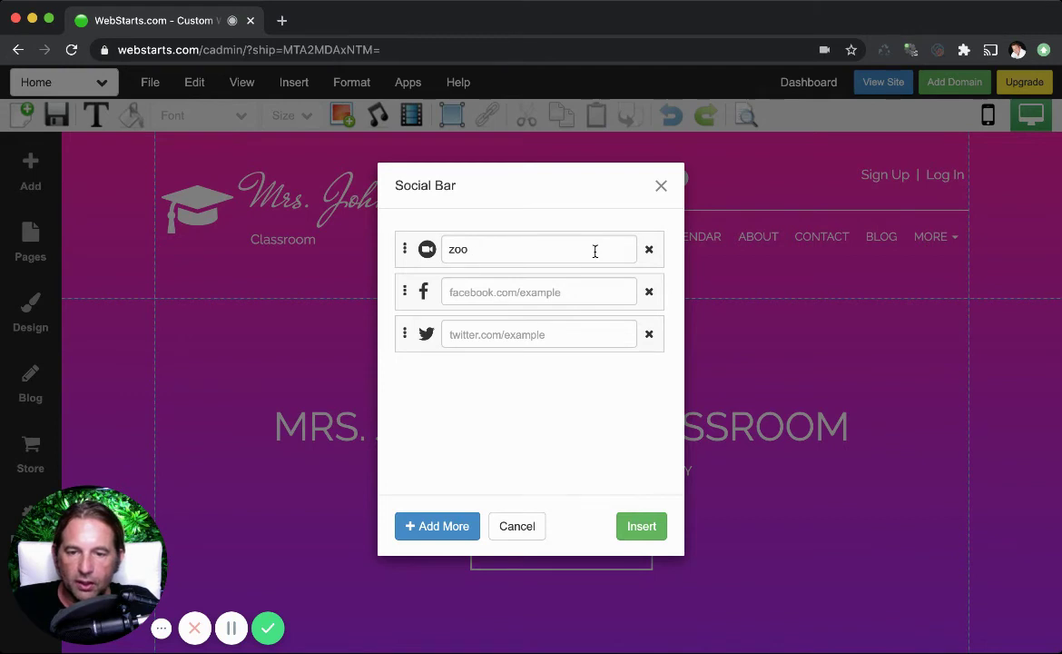
{"action": "type", "text": "omus/join"}
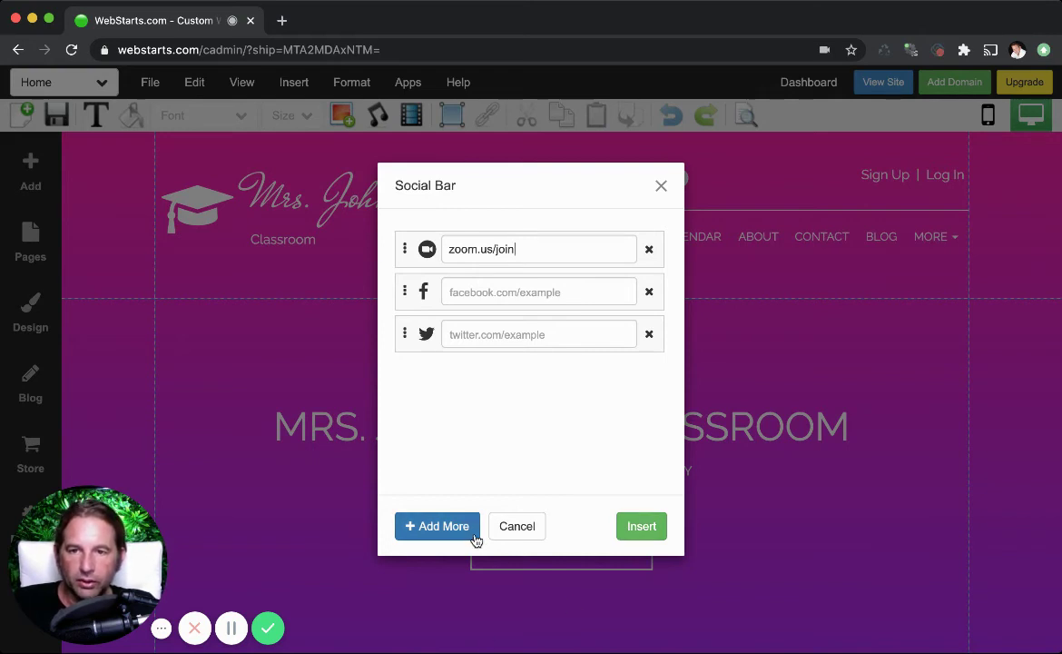
{"action": "left_click", "coordinate": [533, 539]}
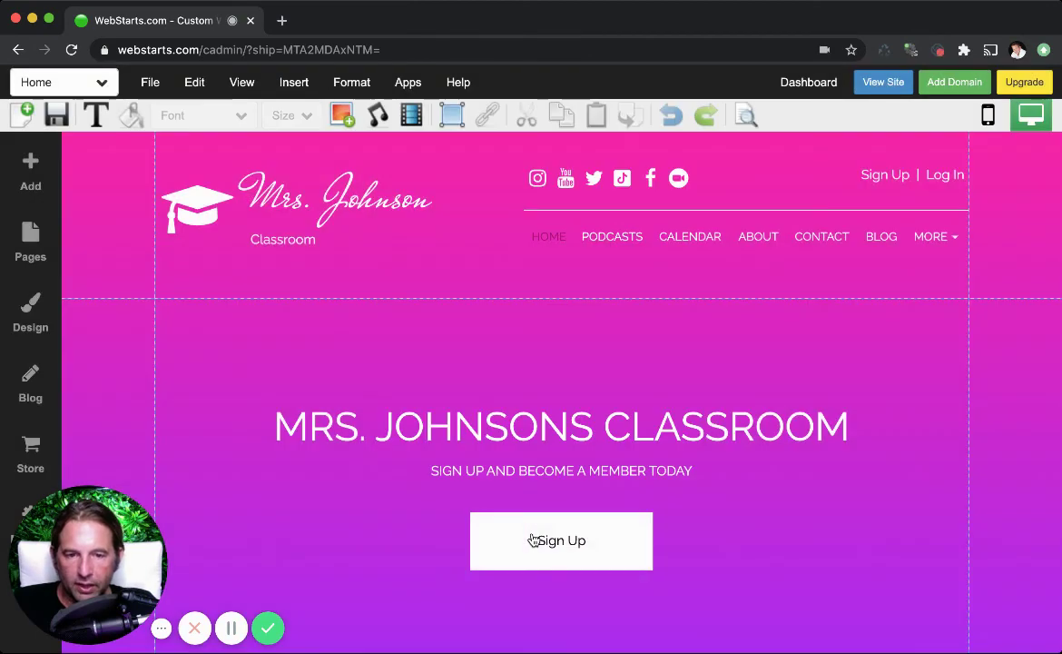
View the live site, test the Zoom icon in the header's existing social bar, and close the Zoom page.
{"action": "left_click", "coordinate": [643, 188]}
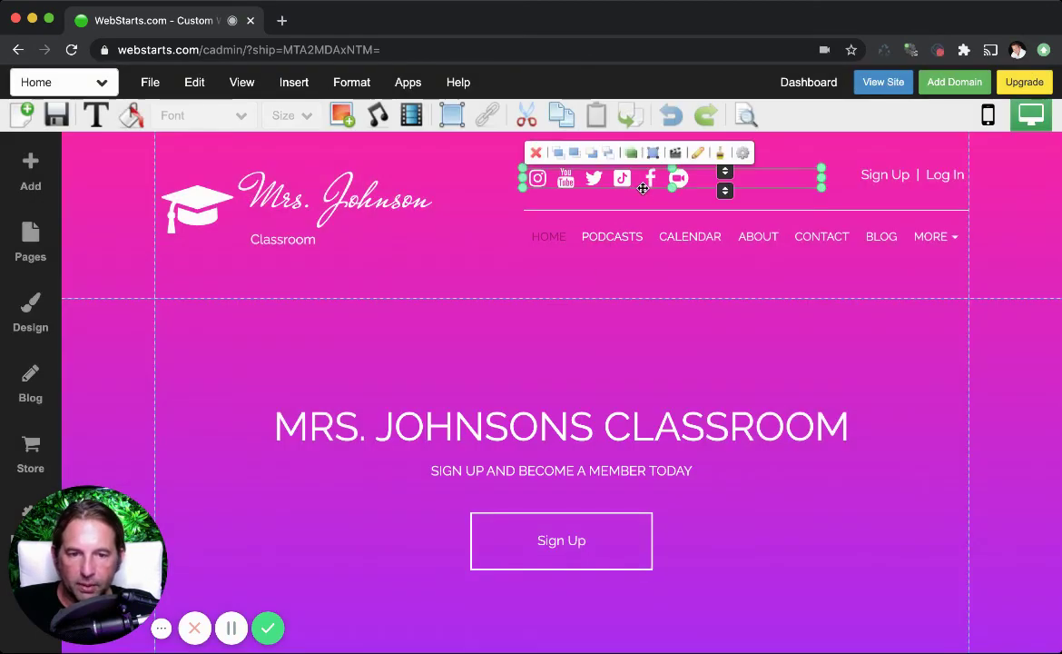
{"action": "left_click", "coordinate": [881, 87]}
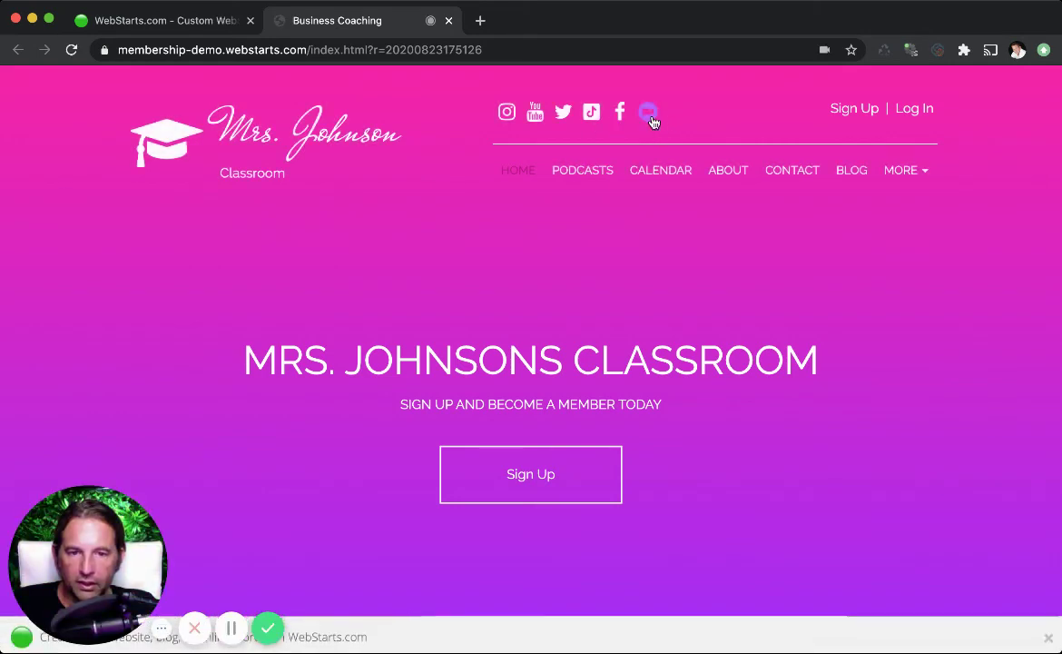
{"action": "left_click", "coordinate": [650, 116]}
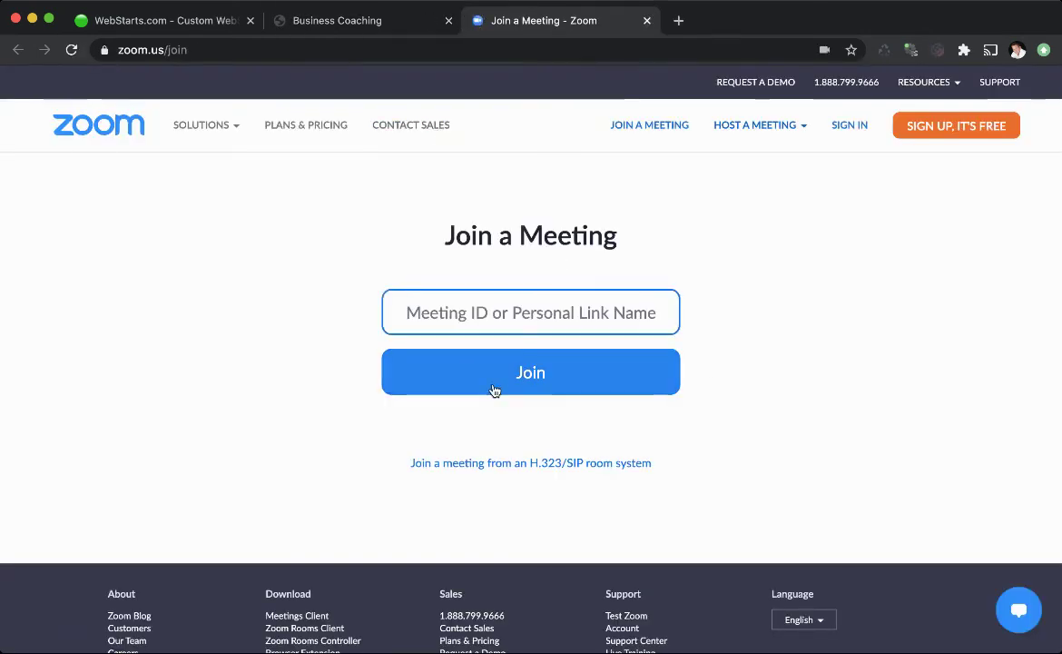
{"action": "left_click", "coordinate": [647, 21]}
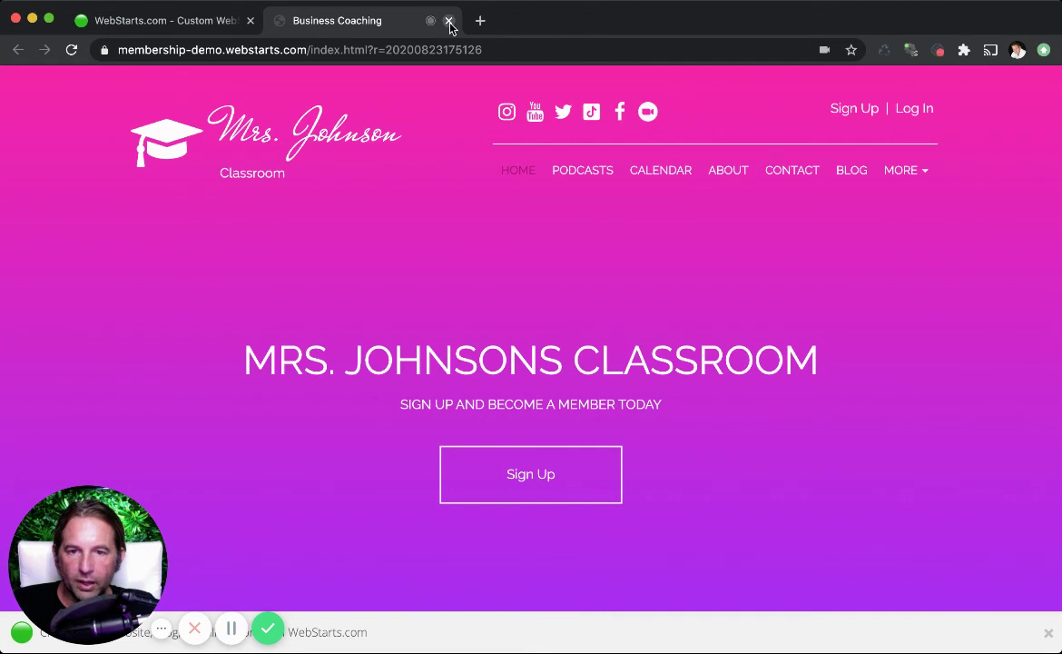
Return to the website editor and open the Members Area page without saving the Home page changes.
{"action": "left_click", "coordinate": [130, 21]}
{"action": "left_click", "coordinate": [101, 80]}
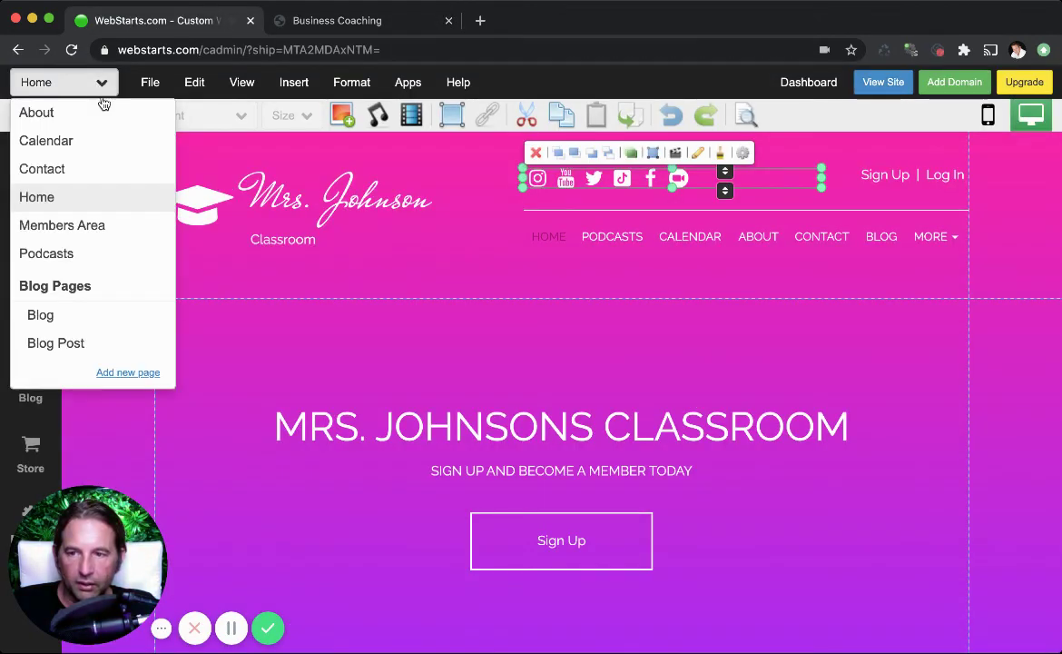
{"action": "left_click", "coordinate": [62, 226]}
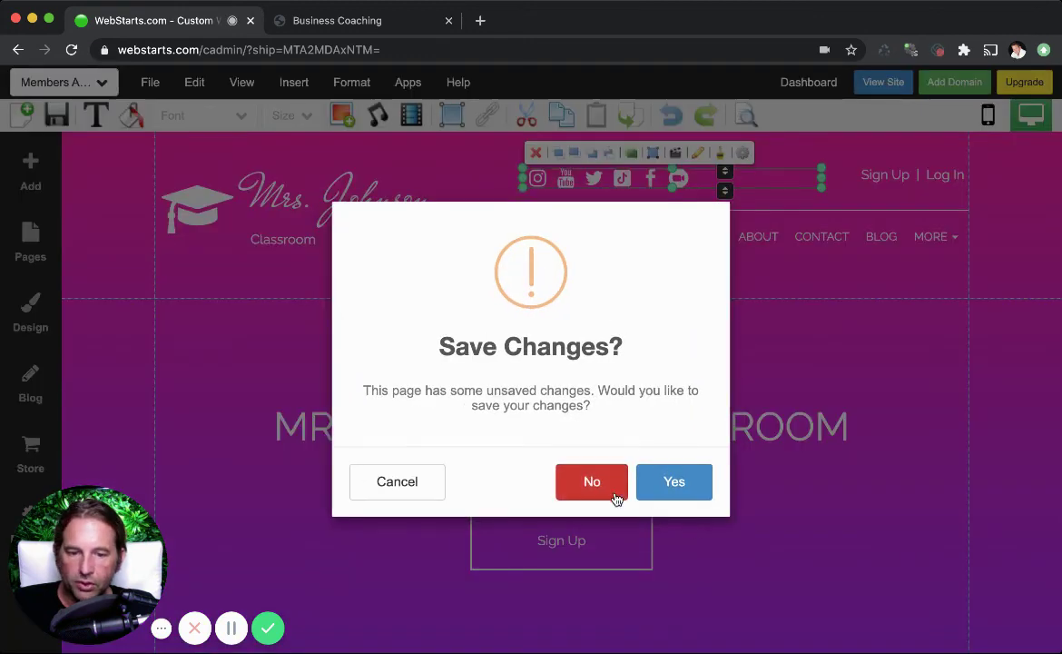
{"action": "left_click", "coordinate": [591, 481]}
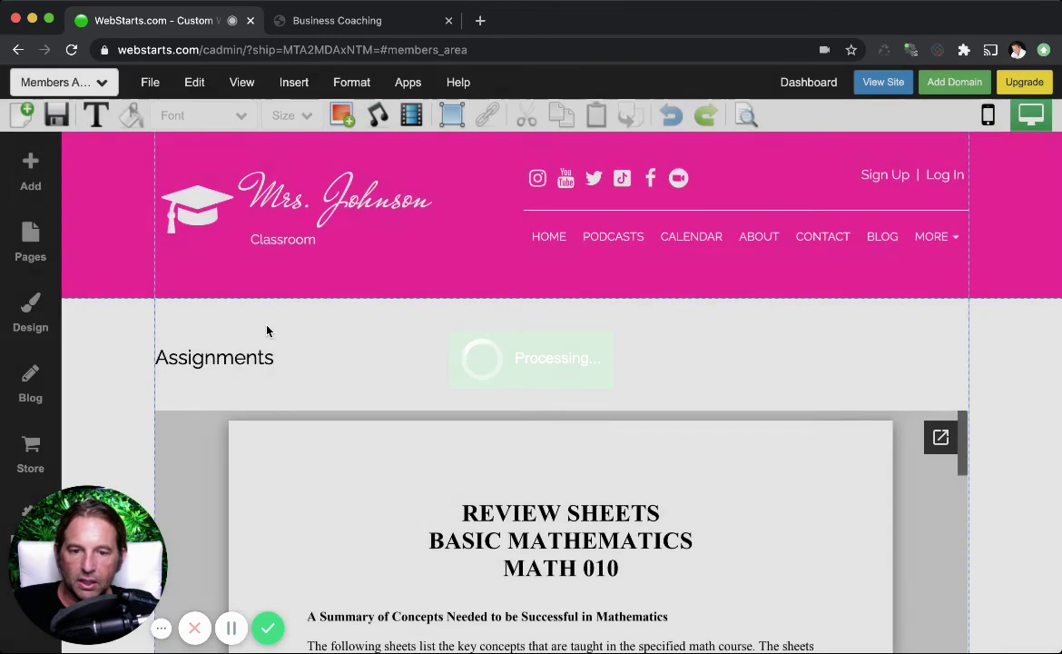
Review the embedded math review sheets document on the Members Area page and delete it.
{"action": "scroll", "coordinate": [569, 420], "scroll_direction": "down", "scroll_amount": 3}
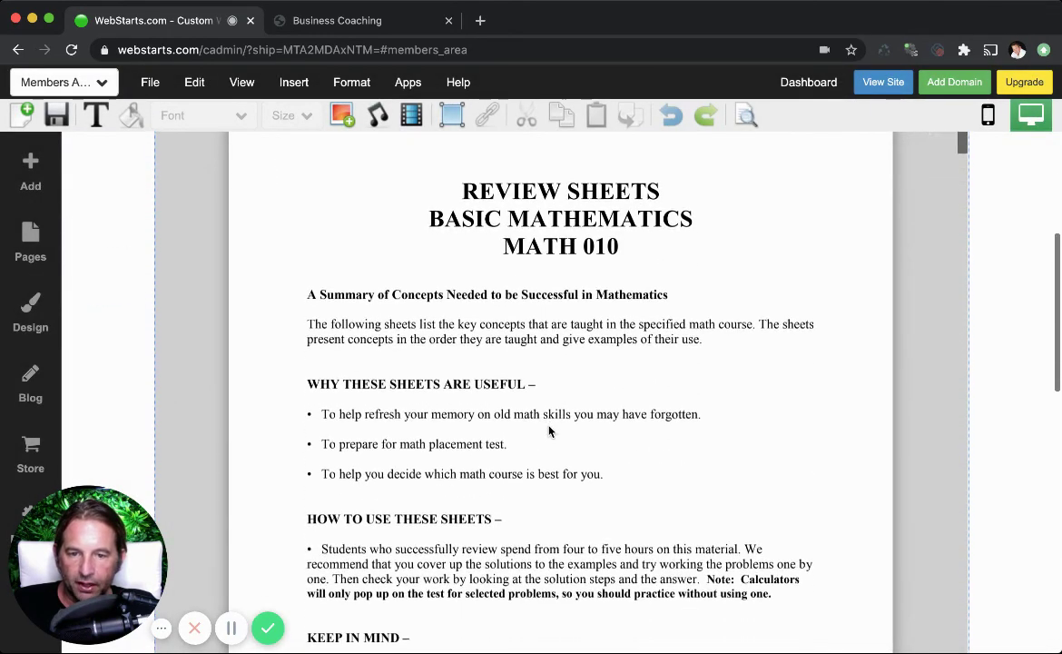
{"action": "scroll", "coordinate": [550, 427], "scroll_direction": "up", "scroll_amount": 3}
{"action": "left_click", "coordinate": [511, 380]}
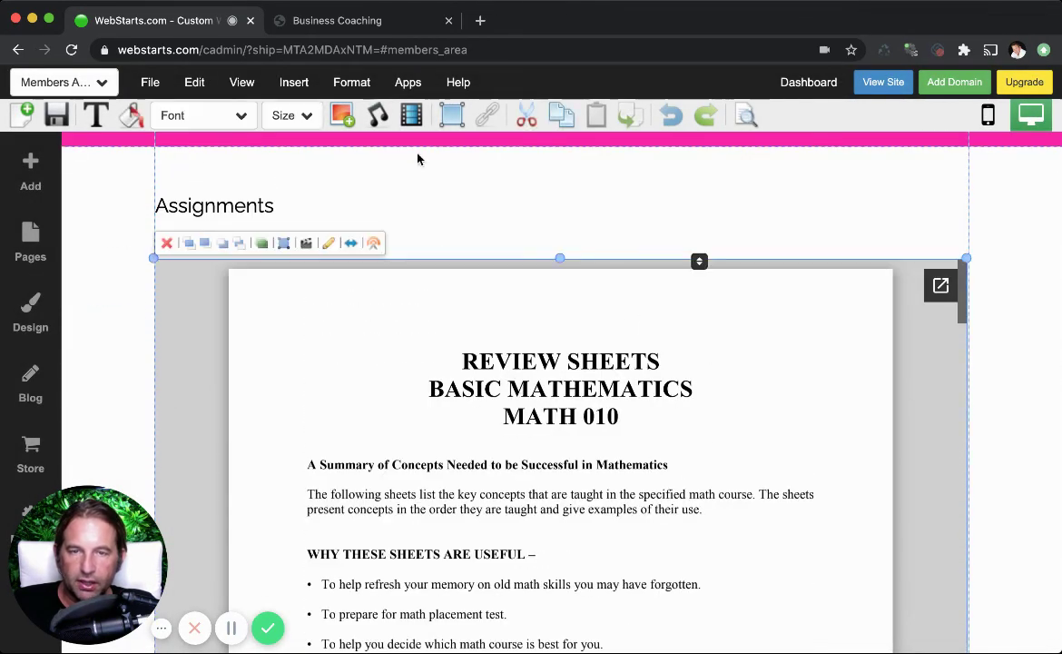
{"action": "scroll", "coordinate": [631, 599], "scroll_direction": "down", "scroll_amount": 10}
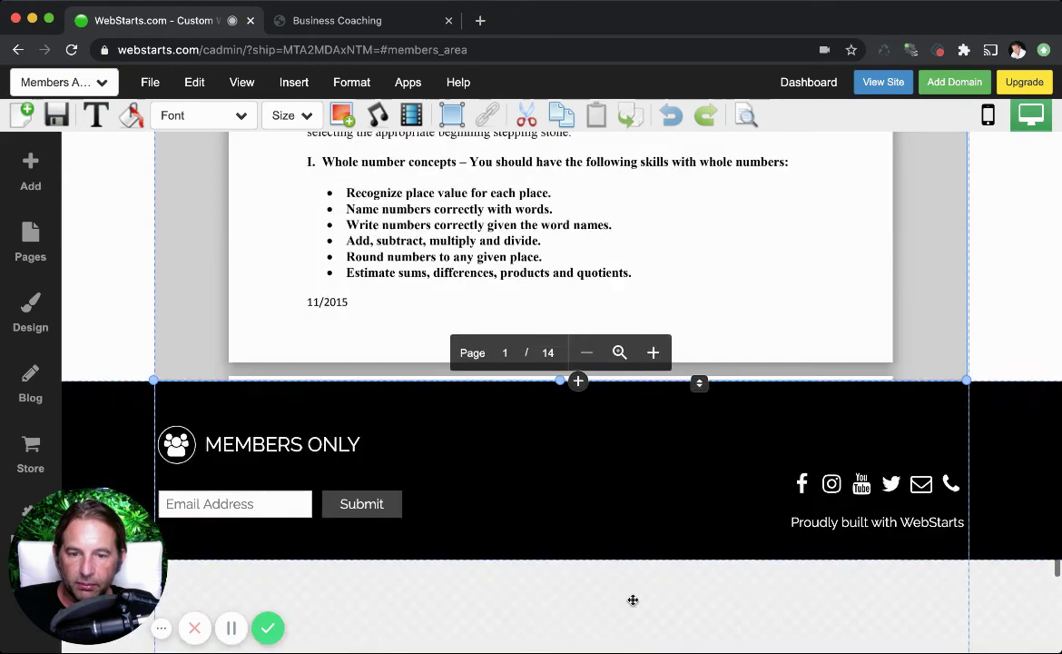
{"action": "scroll", "coordinate": [644, 545], "scroll_direction": "up", "scroll_amount": 15}
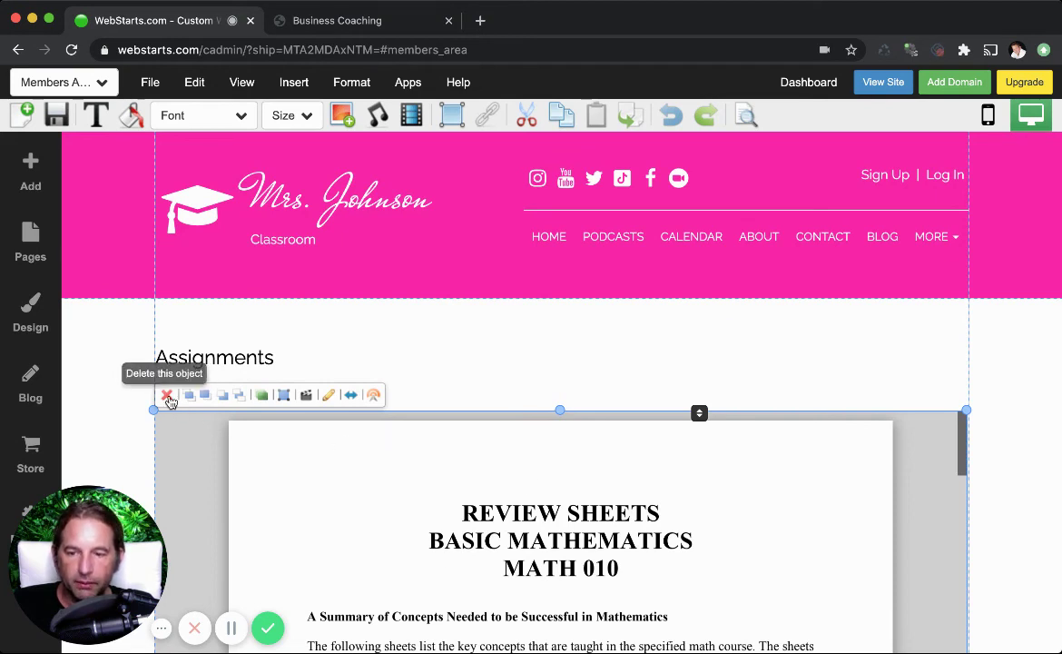
{"action": "left_click", "coordinate": [167, 397]}
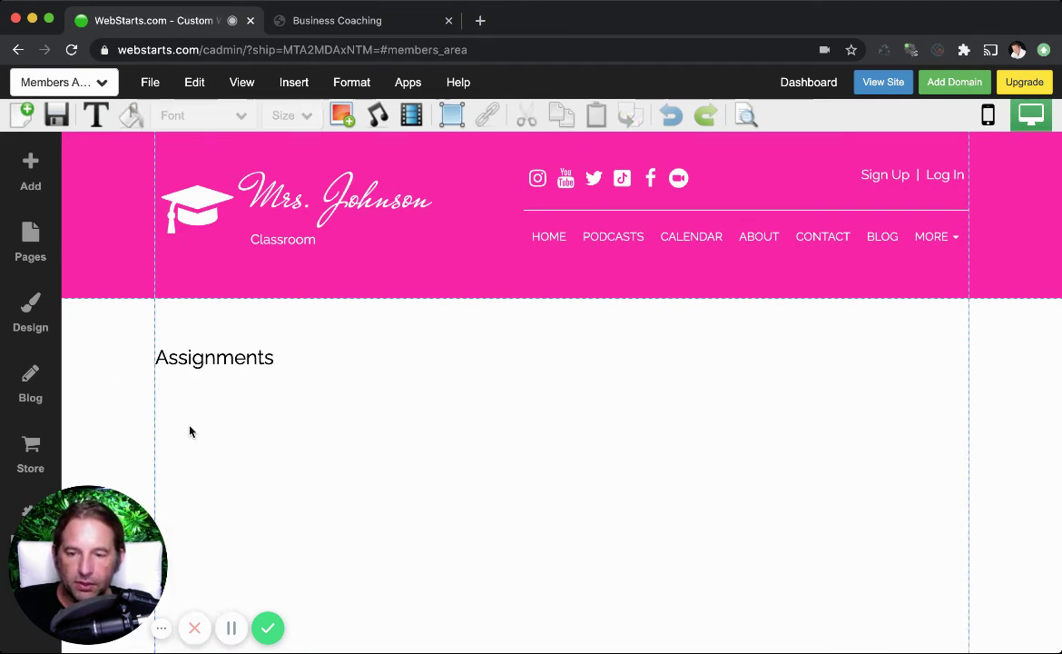
Insert the mth10revsheets document from My Docs into the Members Area page.
{"action": "left_click", "coordinate": [30, 170]}
{"action": "scroll", "coordinate": [209, 412], "scroll_direction": "down", "scroll_amount": 6}
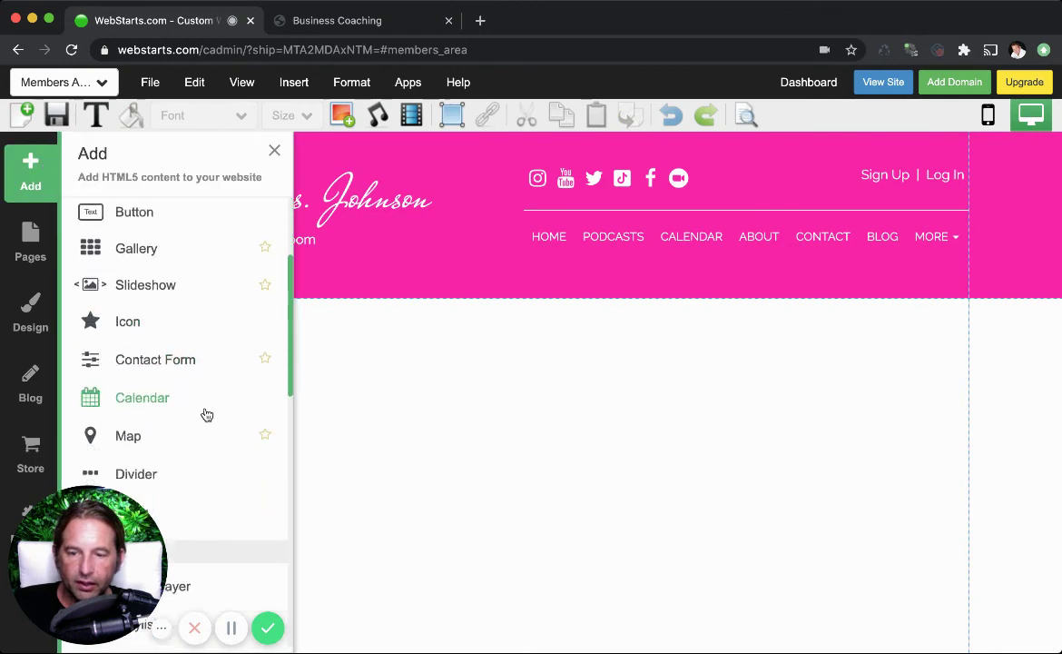
{"action": "scroll", "coordinate": [207, 414], "scroll_direction": "down", "scroll_amount": 5}
{"action": "scroll", "coordinate": [205, 415], "scroll_direction": "up", "scroll_amount": 1}
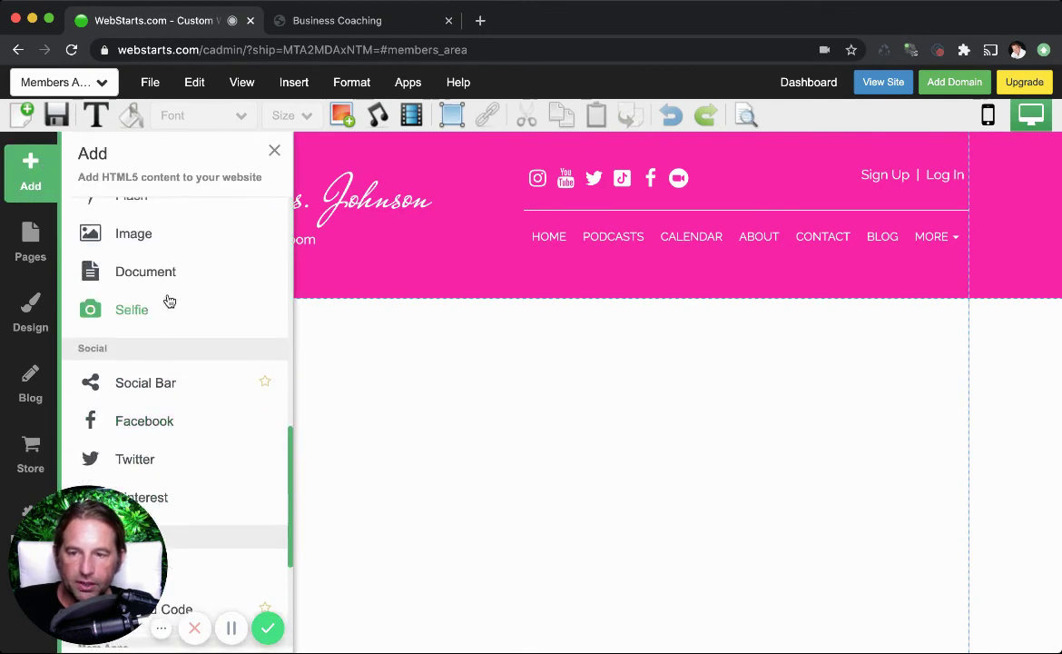
{"action": "left_click", "coordinate": [168, 302]}
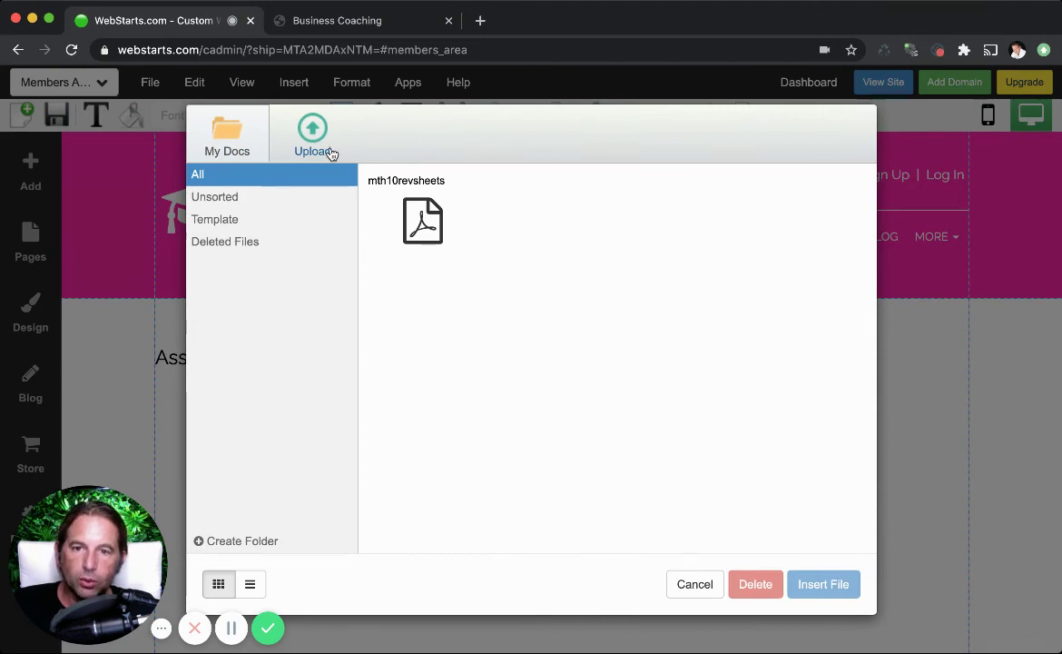
{"action": "left_click", "coordinate": [418, 233]}
{"action": "double_click", "coordinate": [419, 233]}
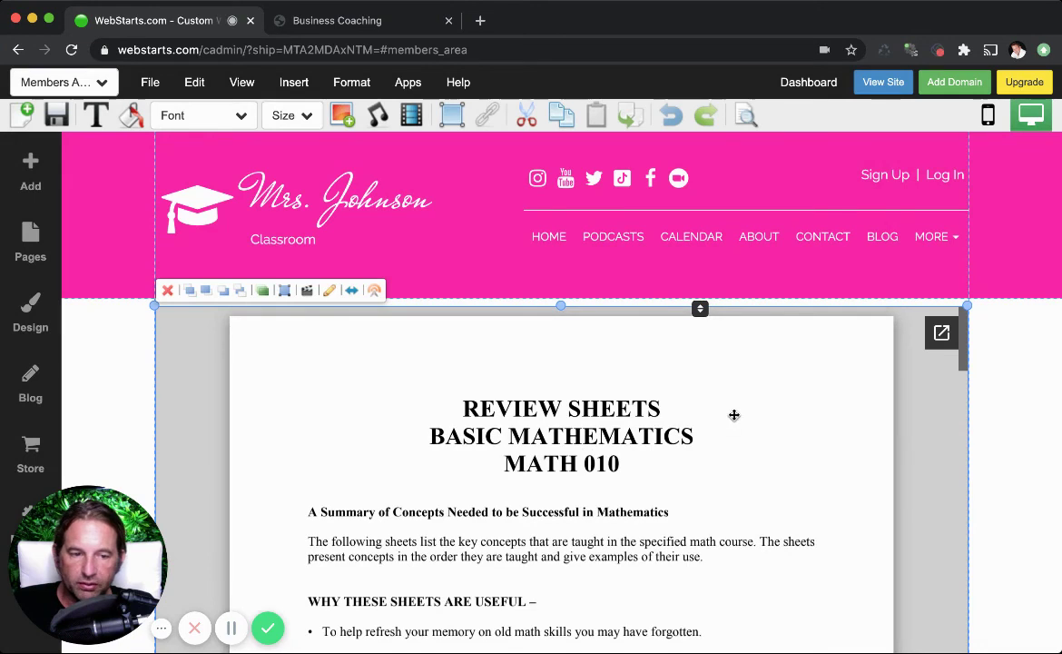
Nudge the inserted document into place just below the header, save the page and dismiss the sharing prompt.
{"action": "left_click", "coordinate": [664, 427]}
{"action": "left_click_drag", "start_coordinate": [671, 416], "coordinate": [672, 407]}
{"action": "left_click", "coordinate": [990, 410]}
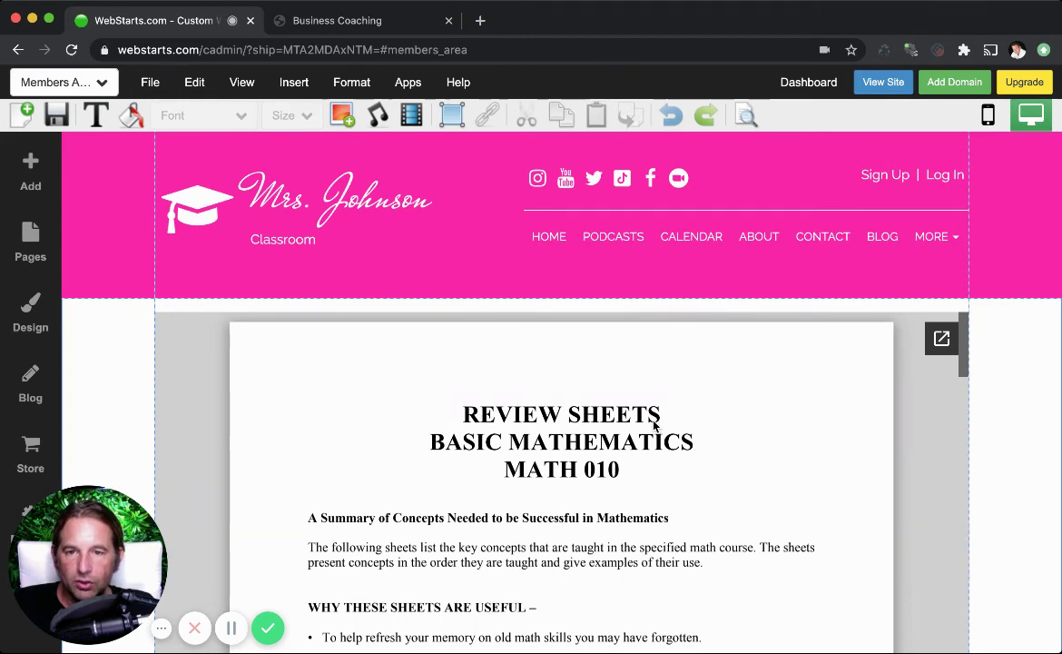
{"action": "left_click", "coordinate": [56, 116]}
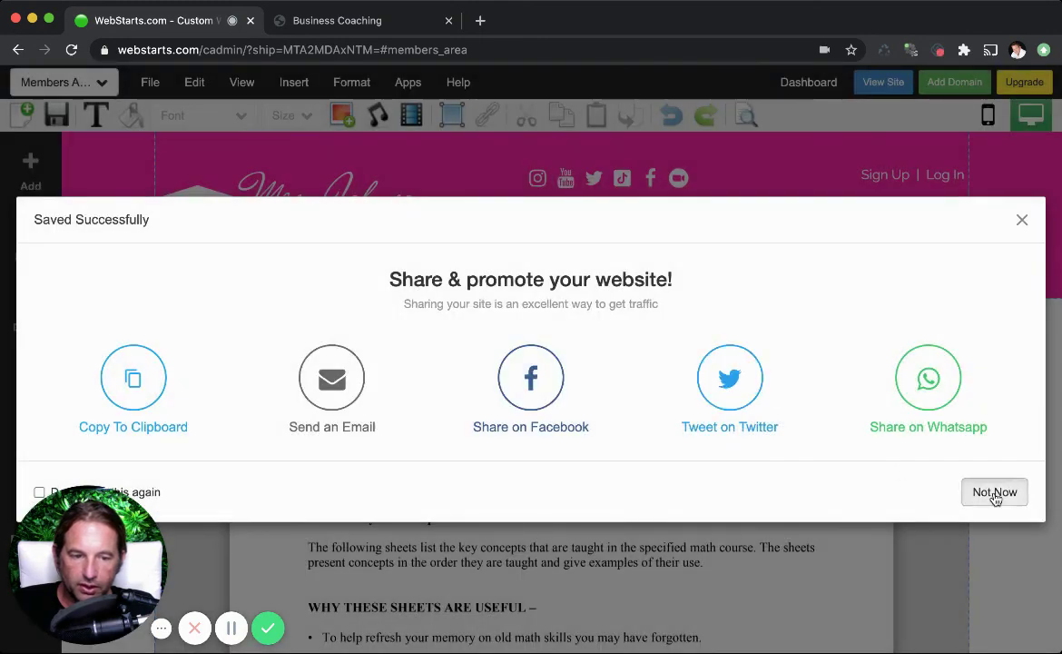
{"action": "left_click", "coordinate": [995, 492]}
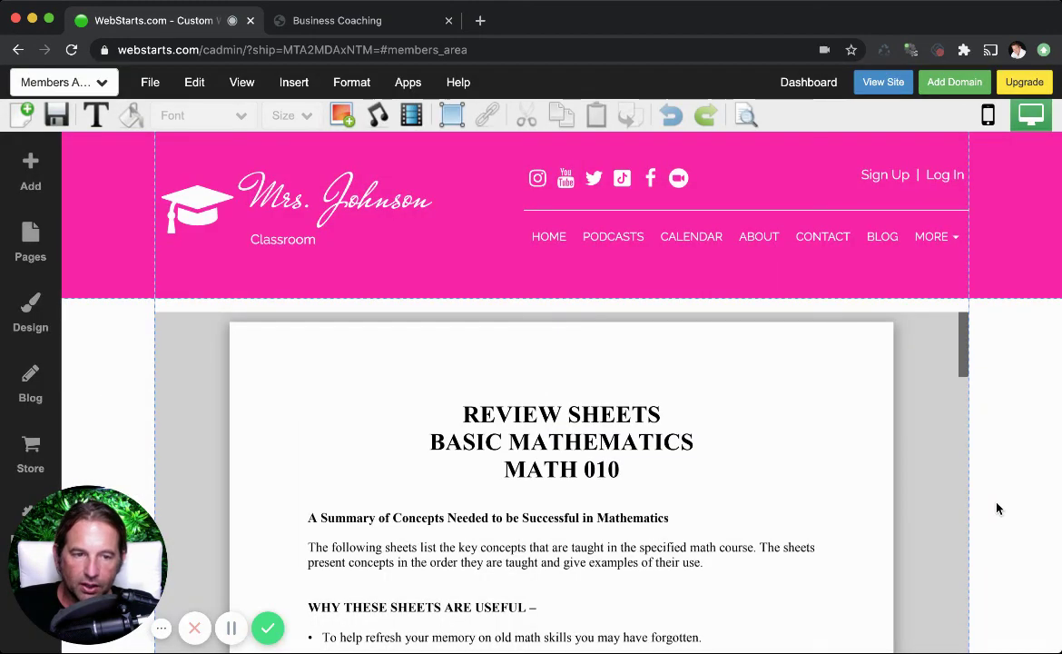
Look over the embedded document and open the Calendar page for editing.
{"action": "scroll", "coordinate": [734, 504], "scroll_direction": "down", "scroll_amount": 3}
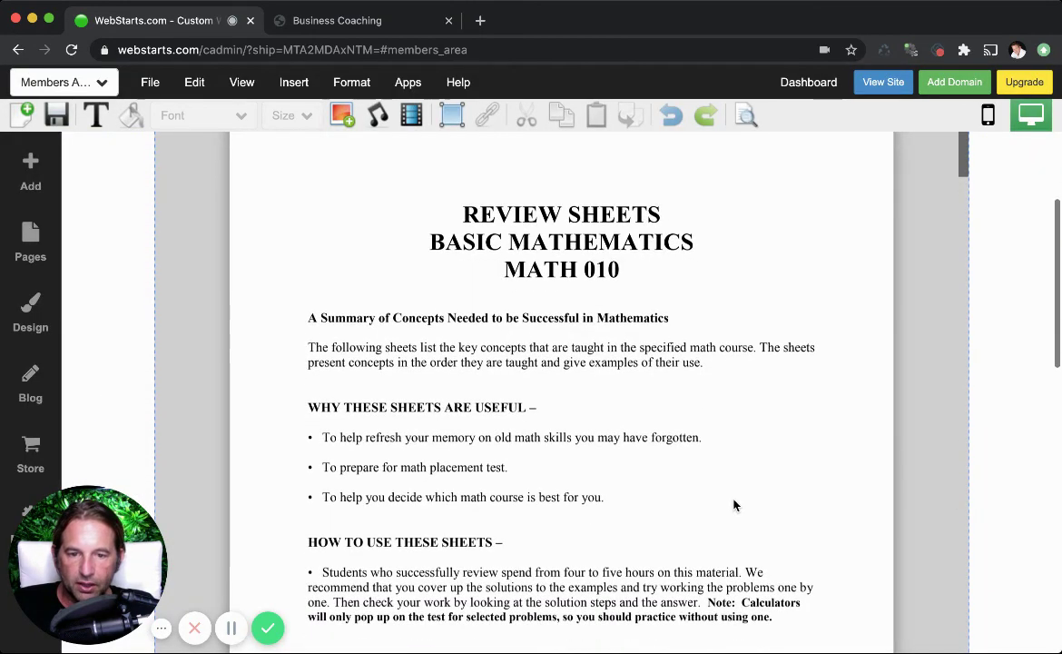
{"action": "scroll", "coordinate": [733, 502], "scroll_direction": "up", "scroll_amount": 3}
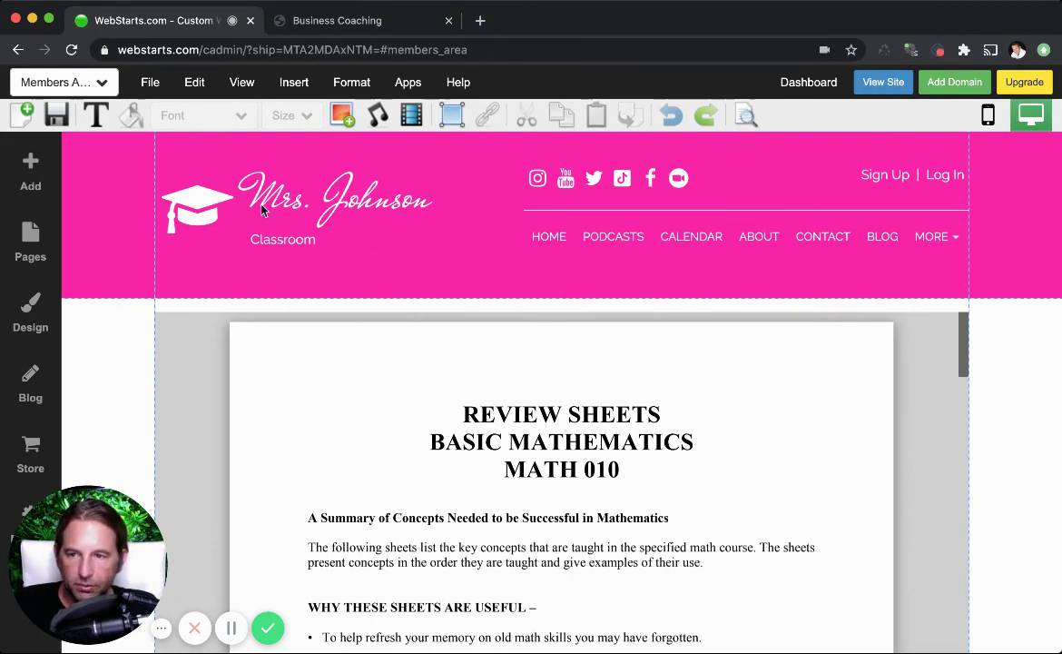
{"action": "left_click", "coordinate": [96, 83]}
{"action": "left_click", "coordinate": [94, 137]}
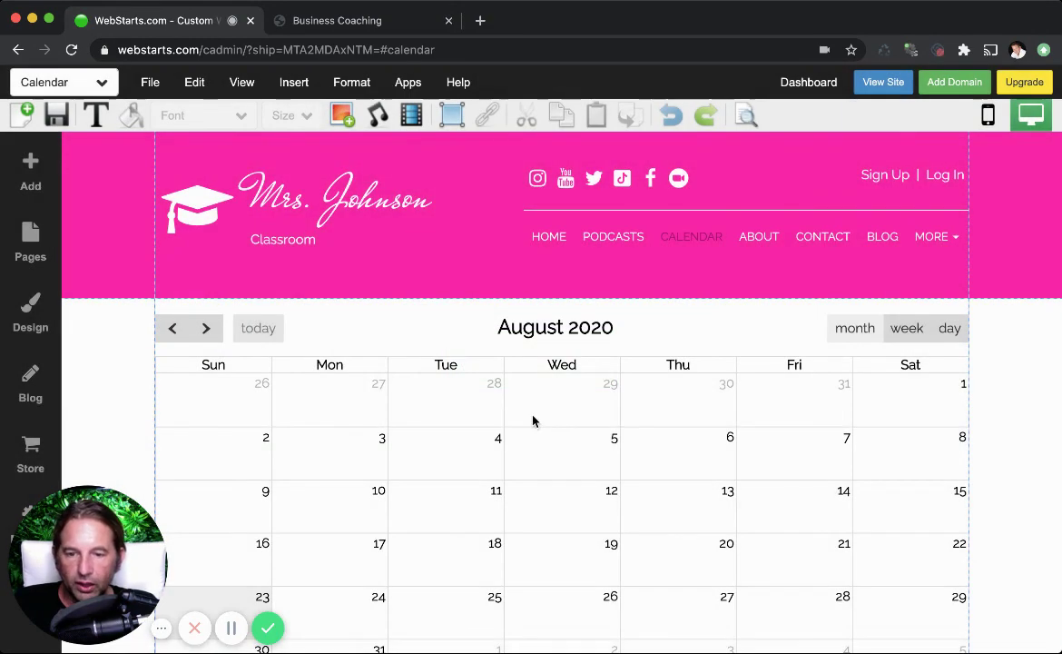
Open the calendar's settings on the Calendar page and change its layout to Basic Week.
{"action": "left_click", "coordinate": [561, 426]}
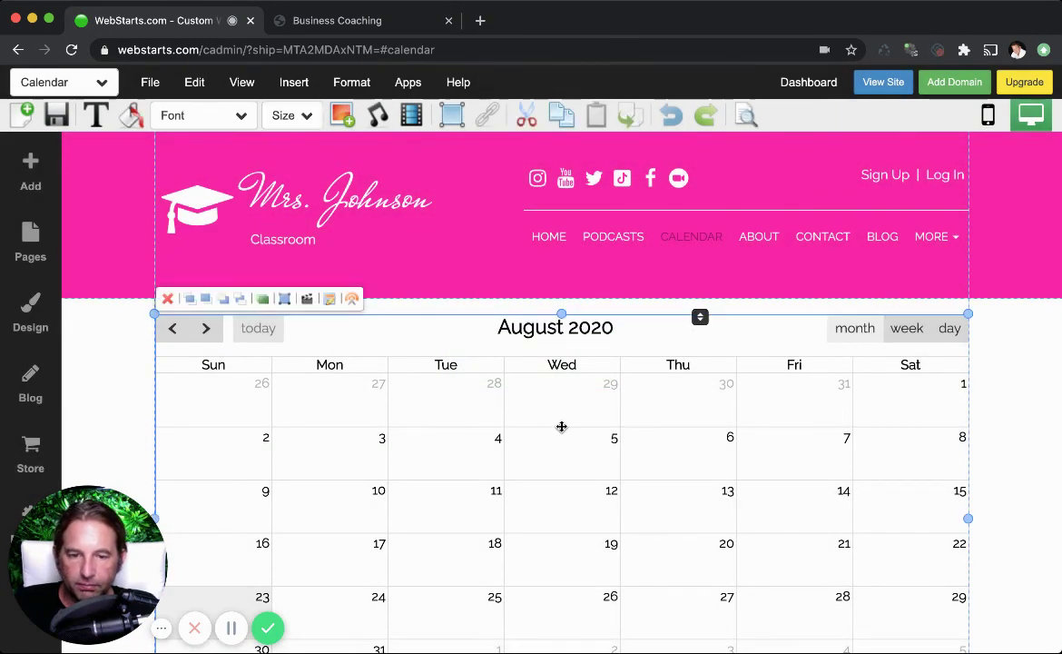
{"action": "double_click", "coordinate": [561, 426]}
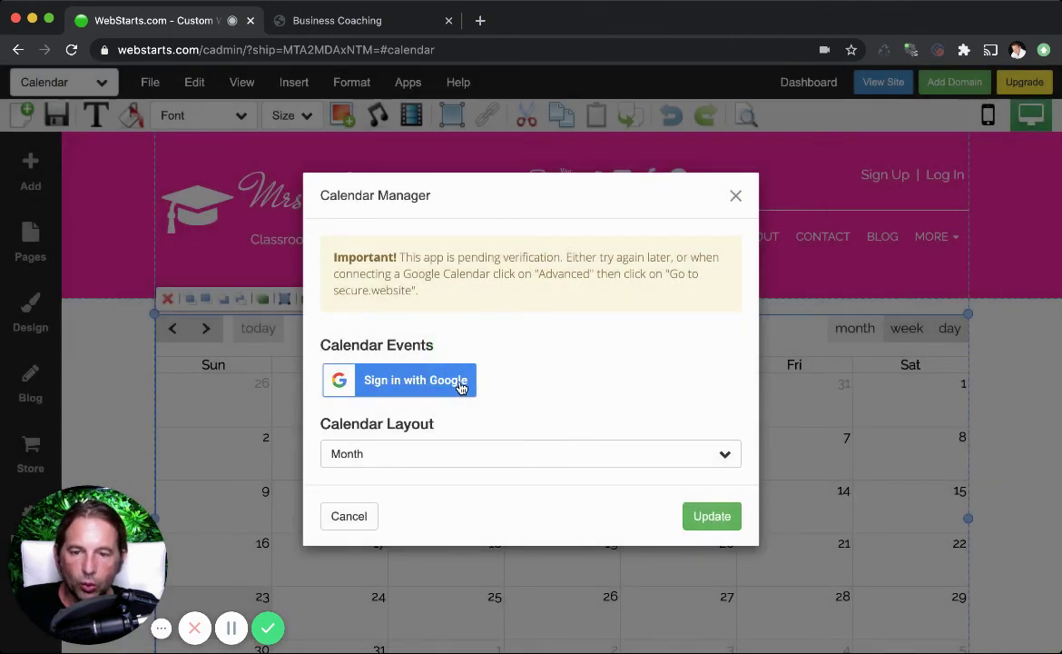
{"action": "left_click", "coordinate": [495, 451]}
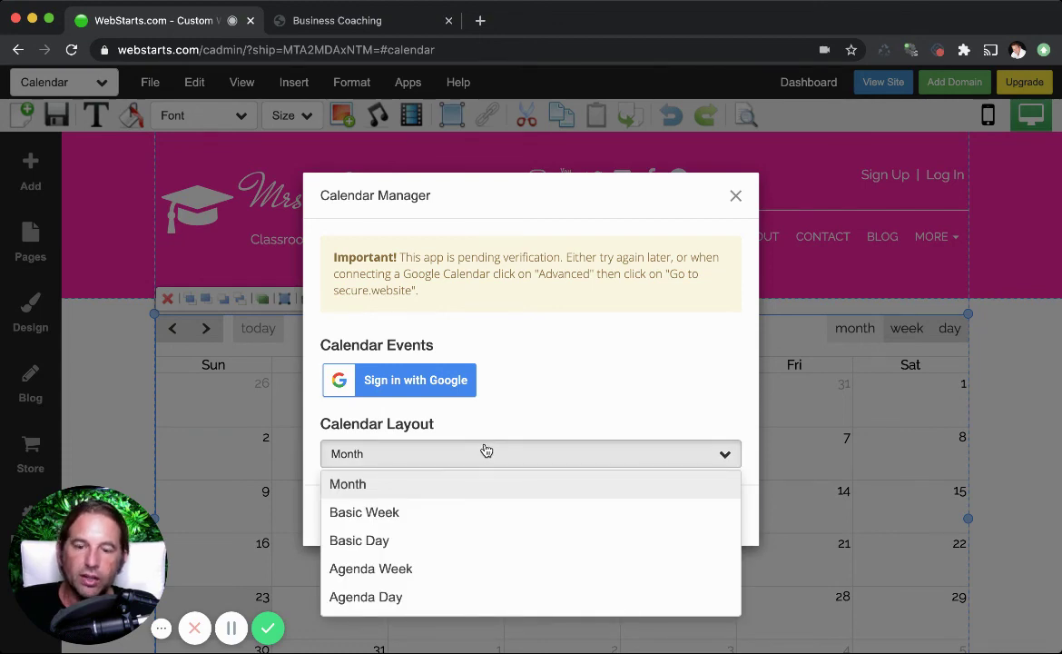
{"action": "left_click", "coordinate": [482, 513]}
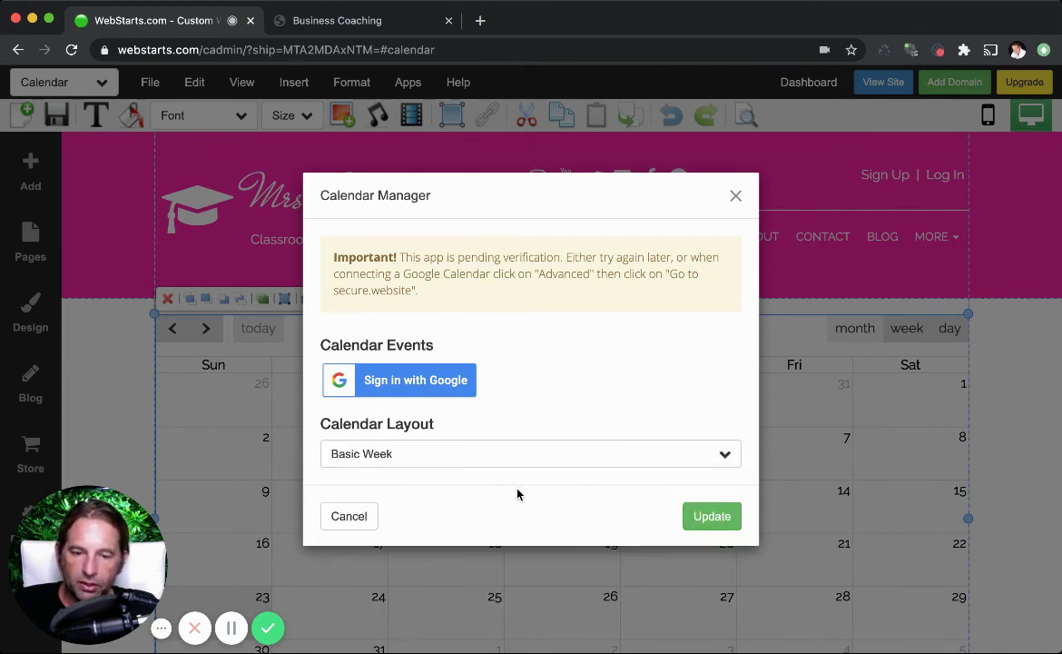
{"action": "left_click", "coordinate": [690, 518]}
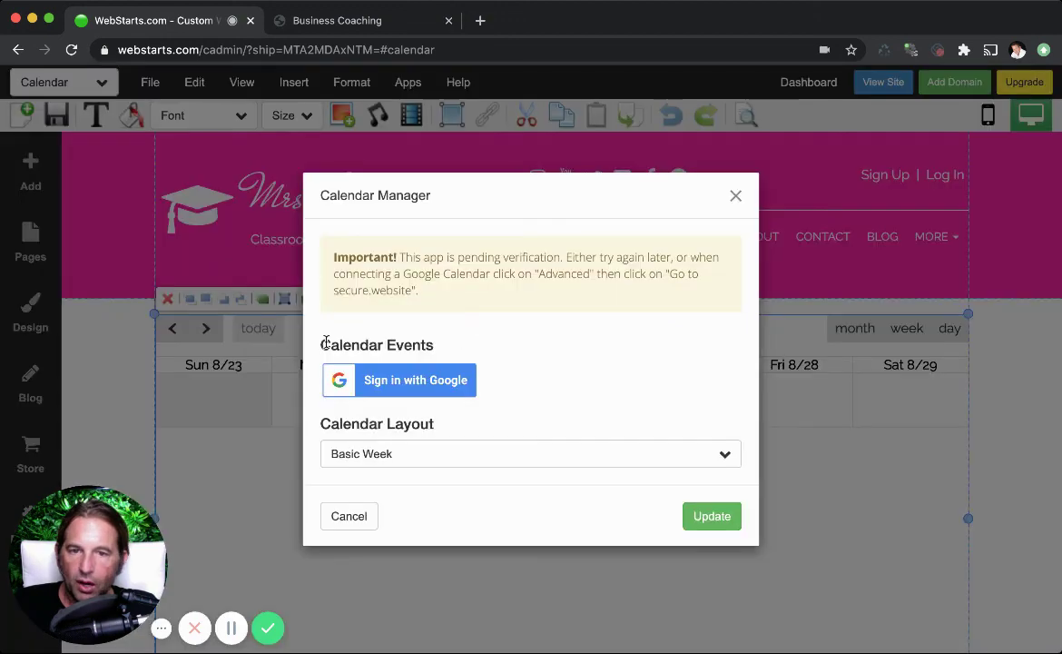
Reopen the calendar's settings and return its layout to Month.
{"action": "left_click", "coordinate": [287, 303]}
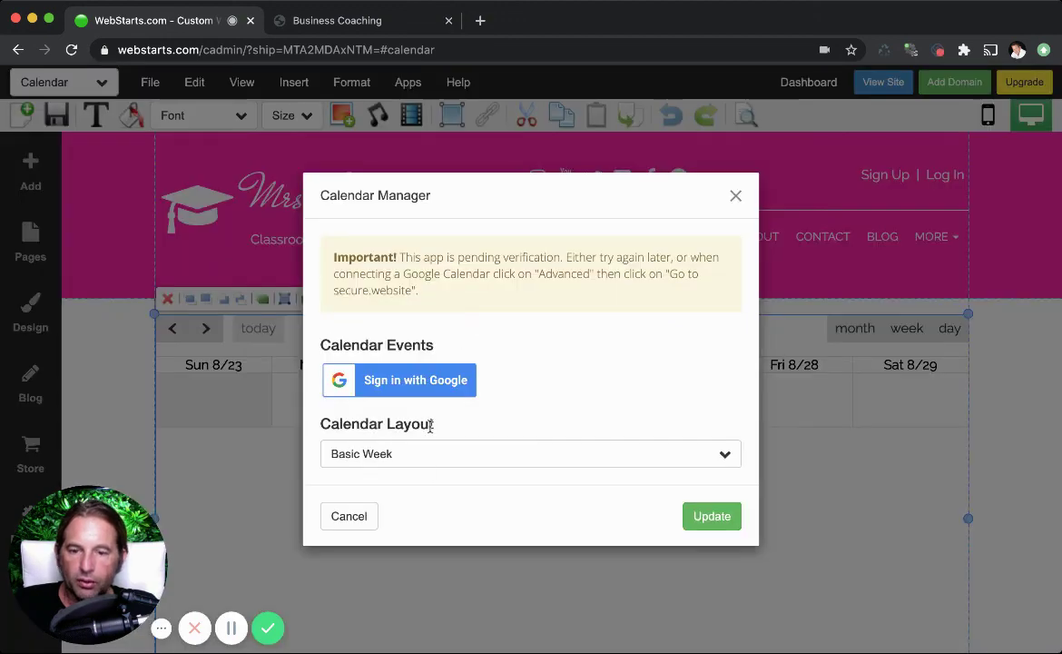
{"action": "left_click", "coordinate": [429, 454]}
{"action": "left_click", "coordinate": [396, 484]}
{"action": "left_click", "coordinate": [726, 517]}
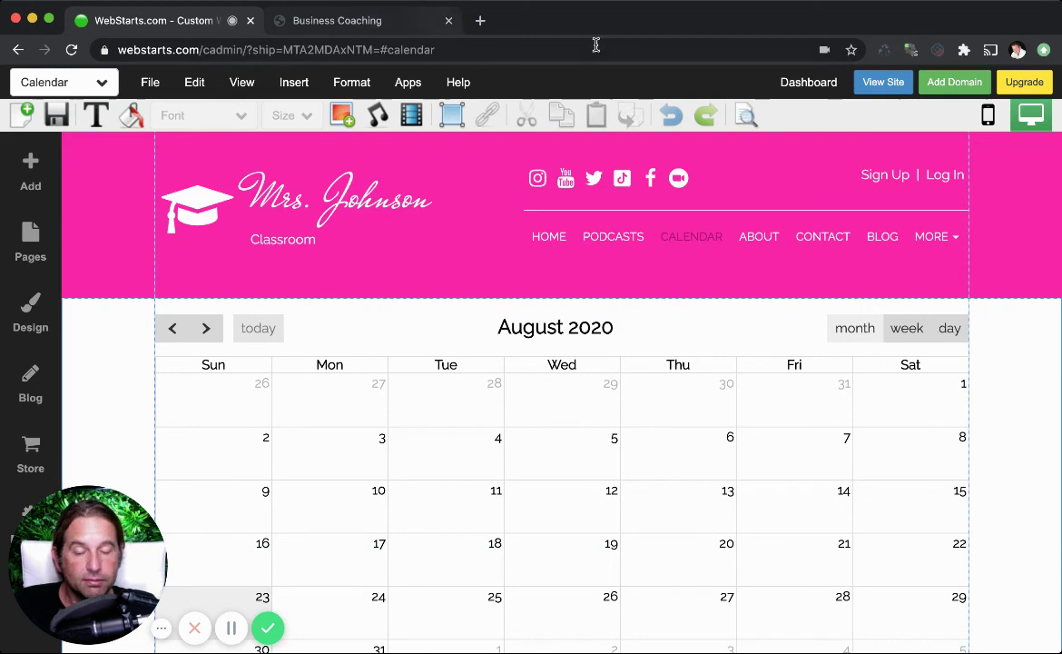
Open the page for adding a domain to the site.
{"action": "left_click", "coordinate": [954, 82]}
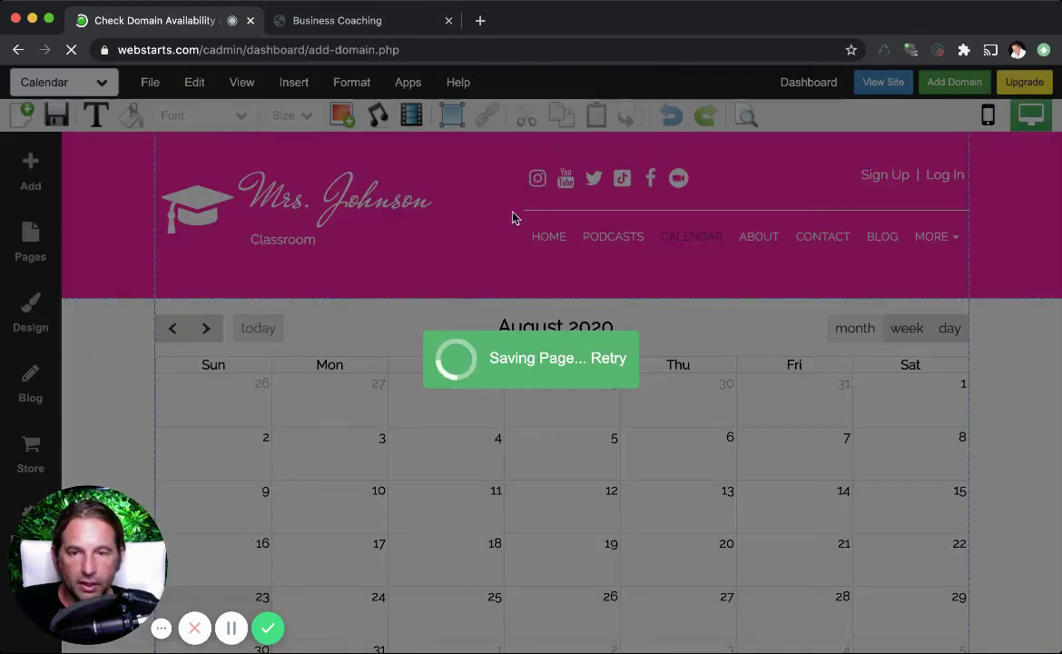